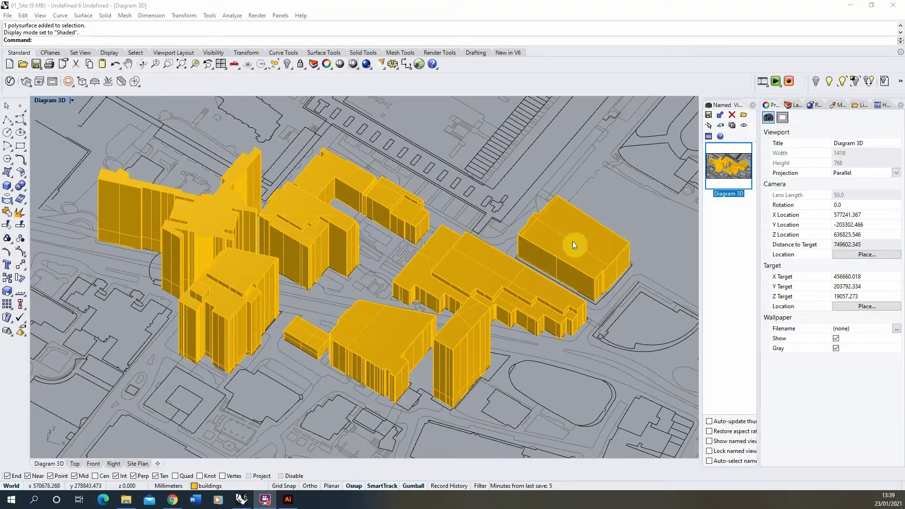
Compare the 3D massing model with the site diagram in Illustrator, restoring the saved Diagram 3D view in Rhino.
right_click_drag(350, 355, 367, 305)
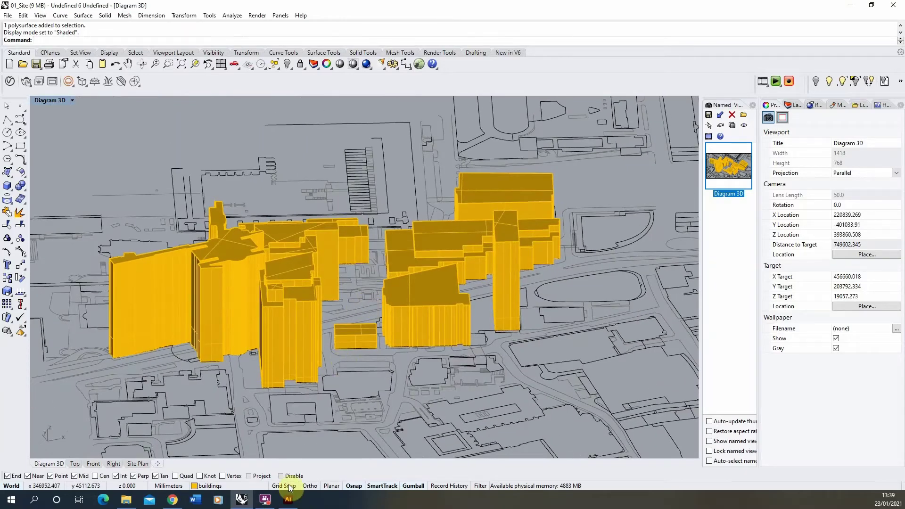
left_click(287, 502)
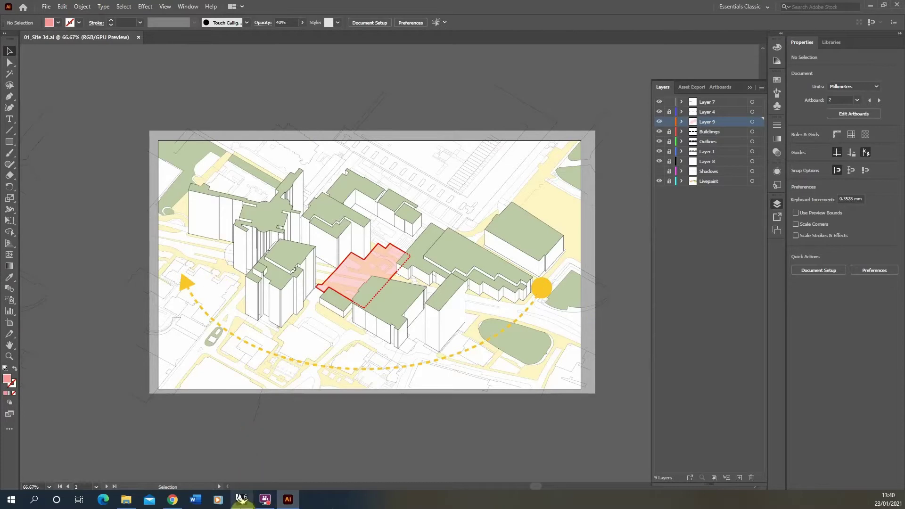
left_click(244, 501)
right_click_drag(431, 210, 402, 218)
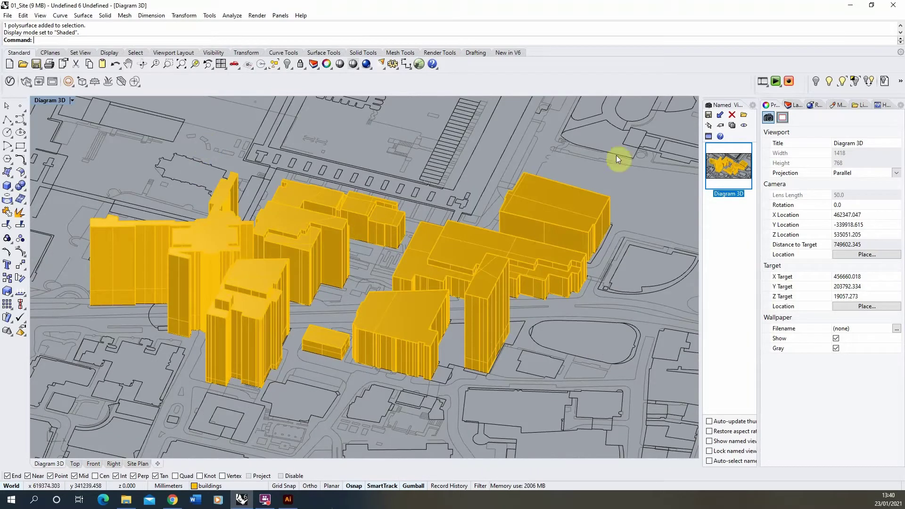
double_click(728, 165)
left_click(288, 500)
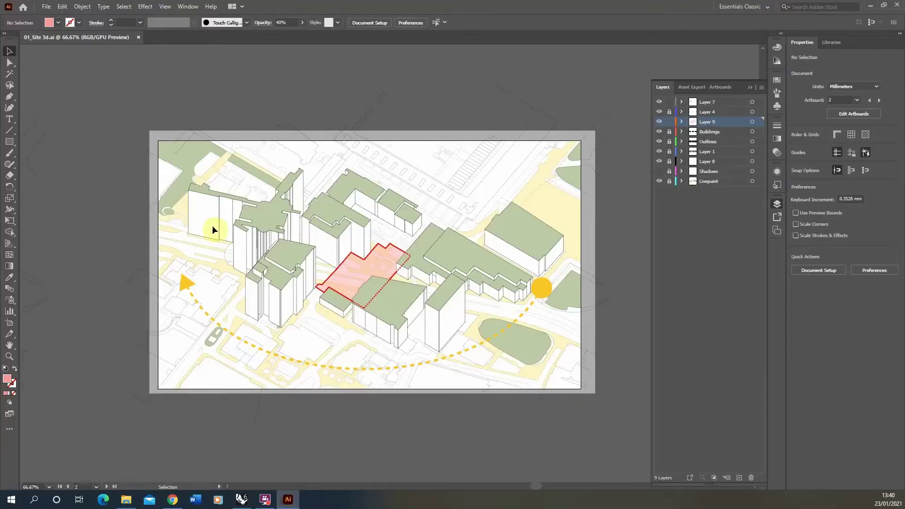
left_click(241, 500)
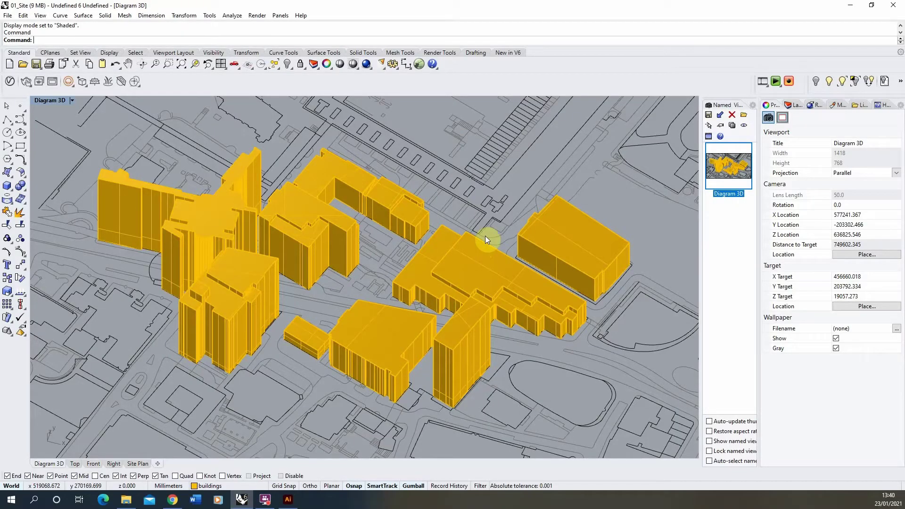
Examine the sun's position, date and time, and location in the document's render properties, then dismiss the Sun Settings.
left_click(256, 16)
left_click(286, 275)
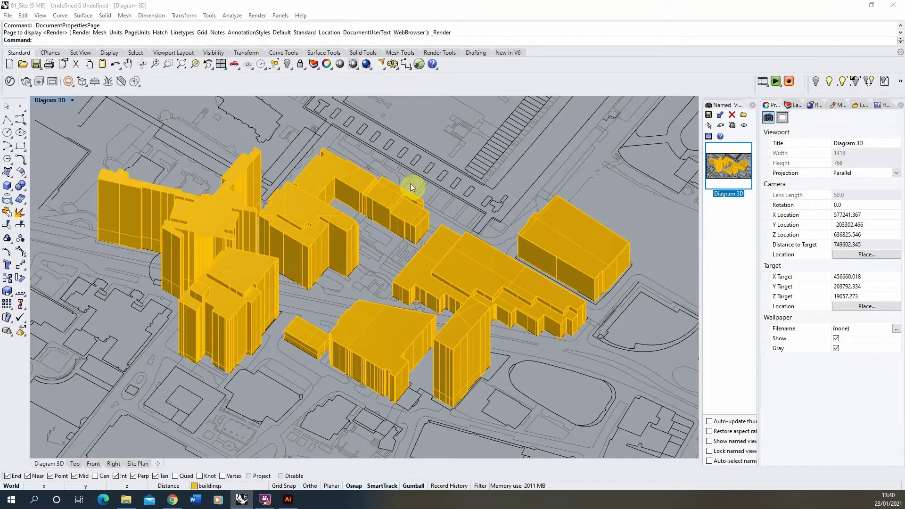
scroll(403, 322, "down", 5)
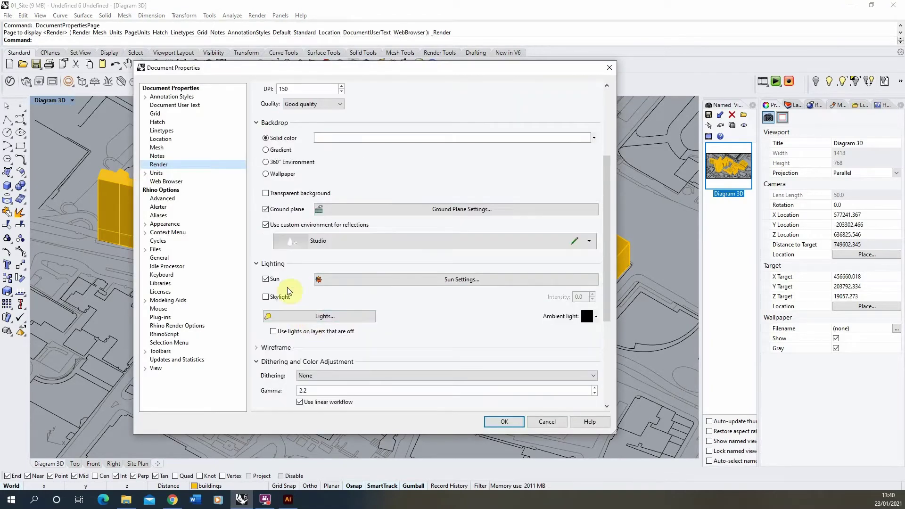
left_click(265, 279)
left_click(410, 281)
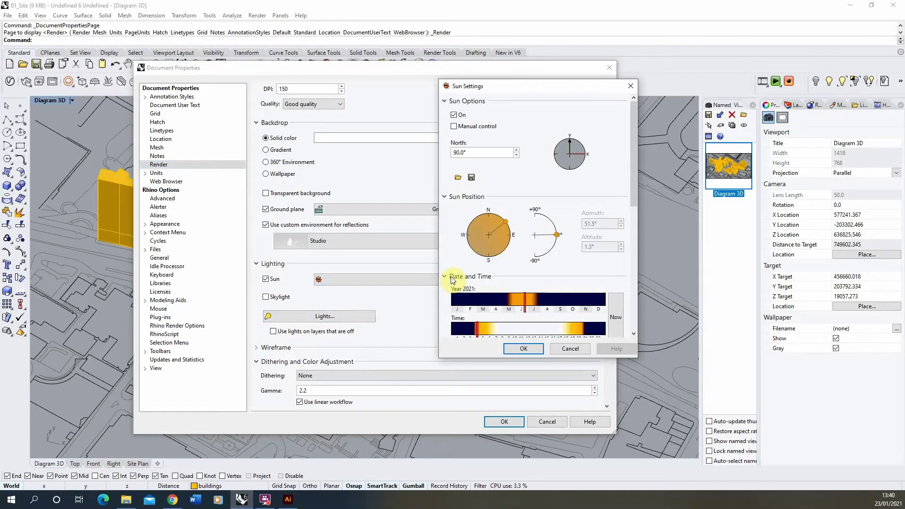
mouse_move(633, 143)
left_mouse_down()
mouse_move(635, 238)
mouse_move(635, 158)
left_mouse_up()
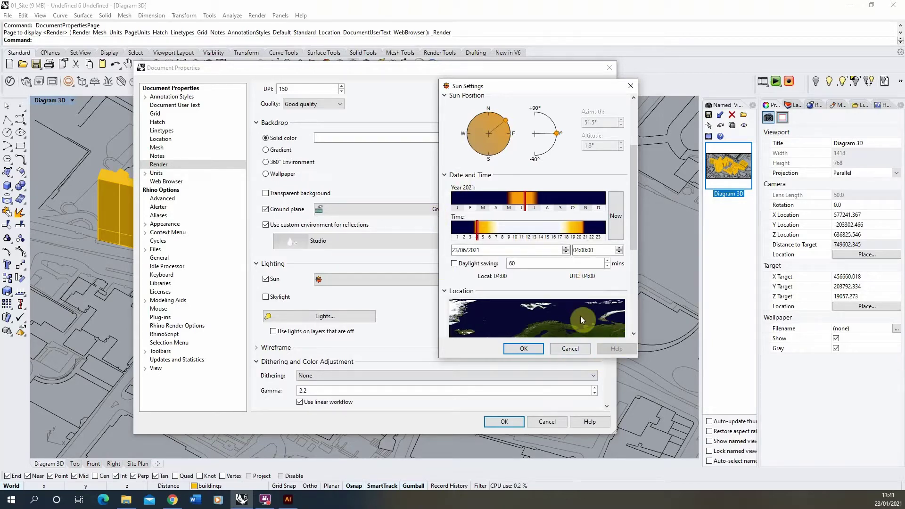
left_click(573, 349)
Check the render resolution and quality settings and accept the document properties.
scroll(393, 237, "up", 2)
scroll(393, 237, "up", 1)
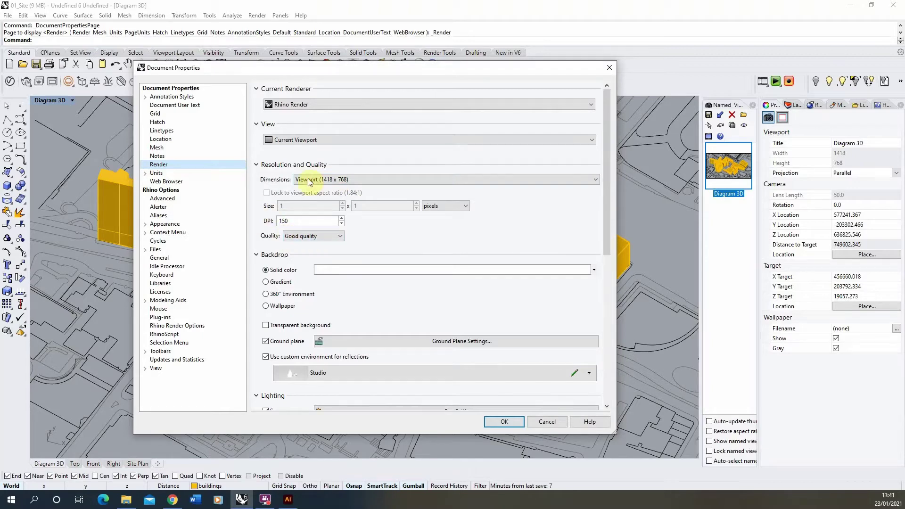
left_click(504, 421)
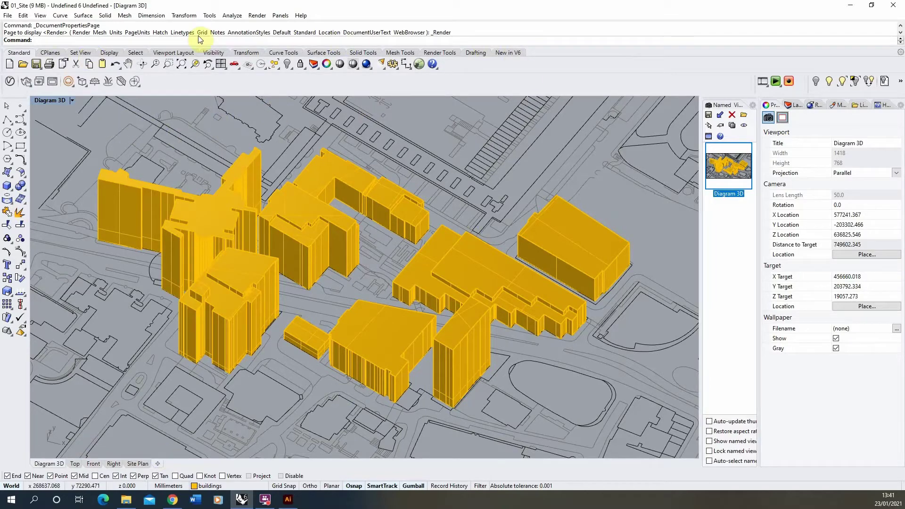
Check in the toolbar layout whether the Animation toolbar of the default toolbar file is enabled.
left_click(210, 16)
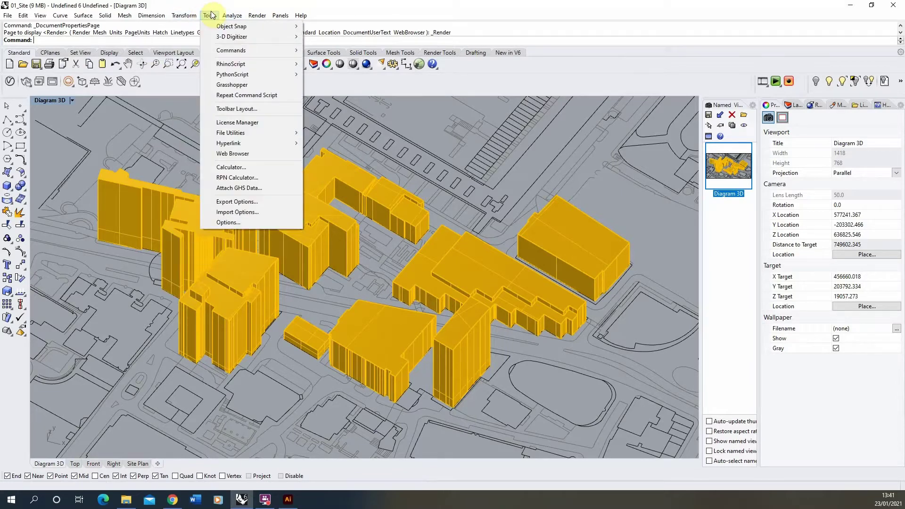
left_click(226, 108)
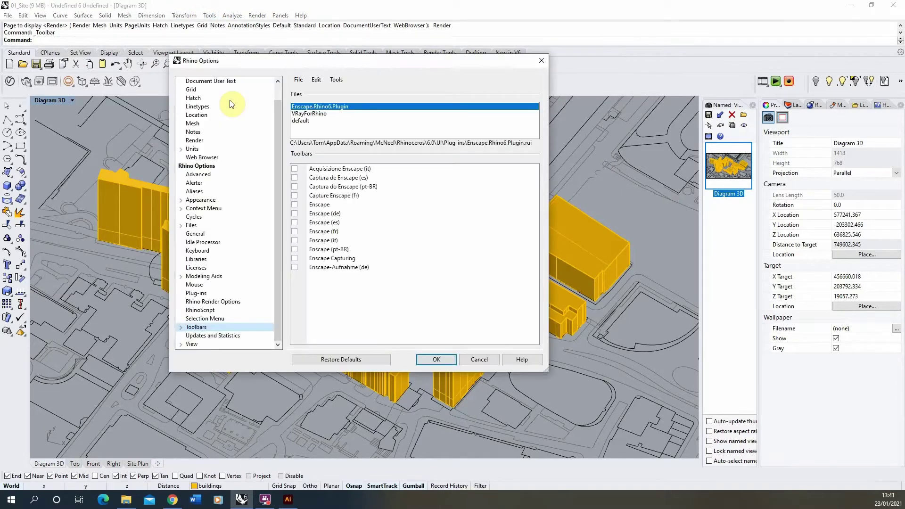
left_click(302, 121)
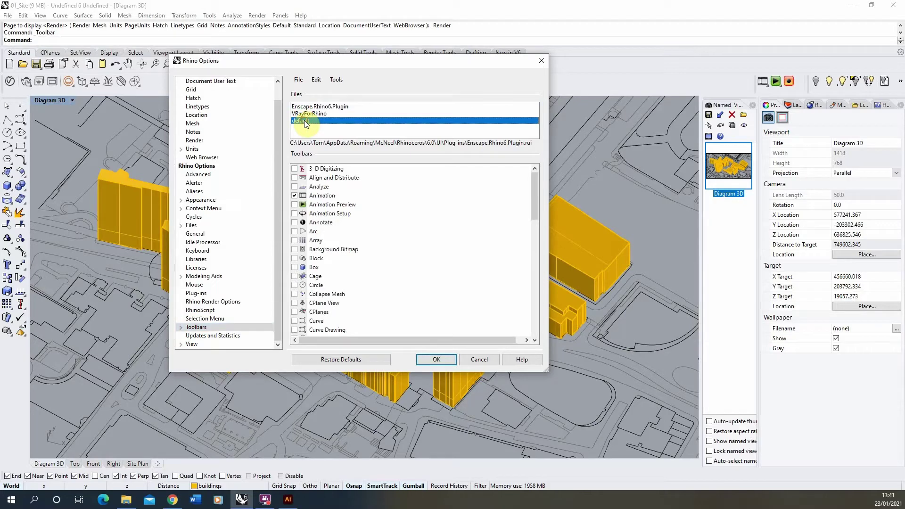
left_click(463, 361)
Float the Animation toolbar over the viewport and detach its Animation Setup toolbar below it.
left_click_drag(754, 89, 500, 133)
left_click_drag(553, 125, 503, 117)
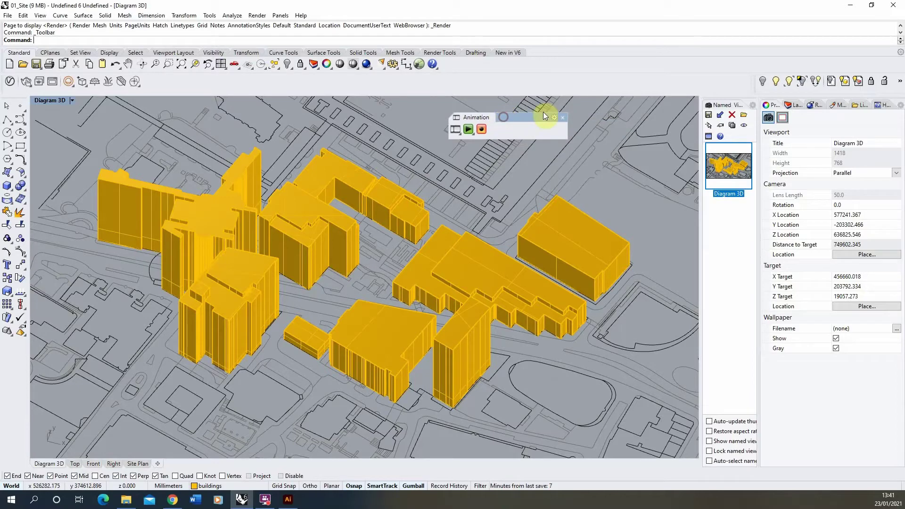
left_click(460, 135)
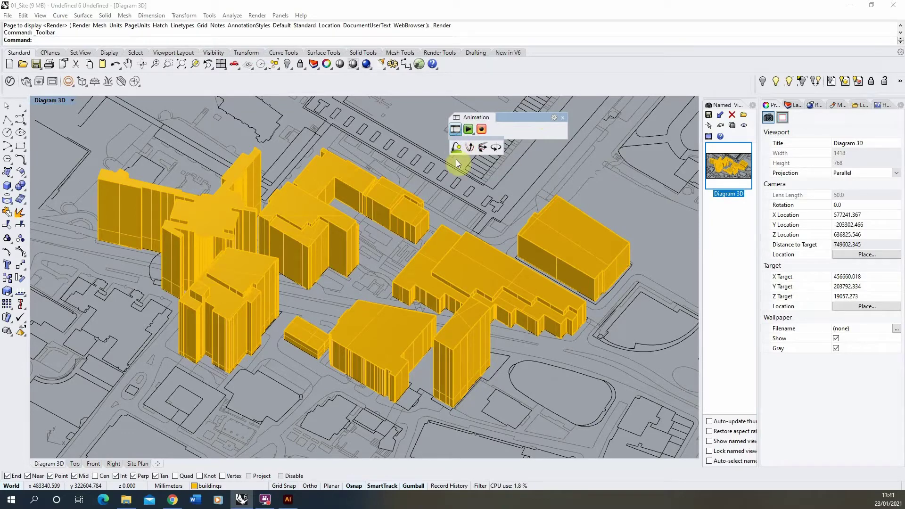
left_click_drag(477, 140, 477, 157)
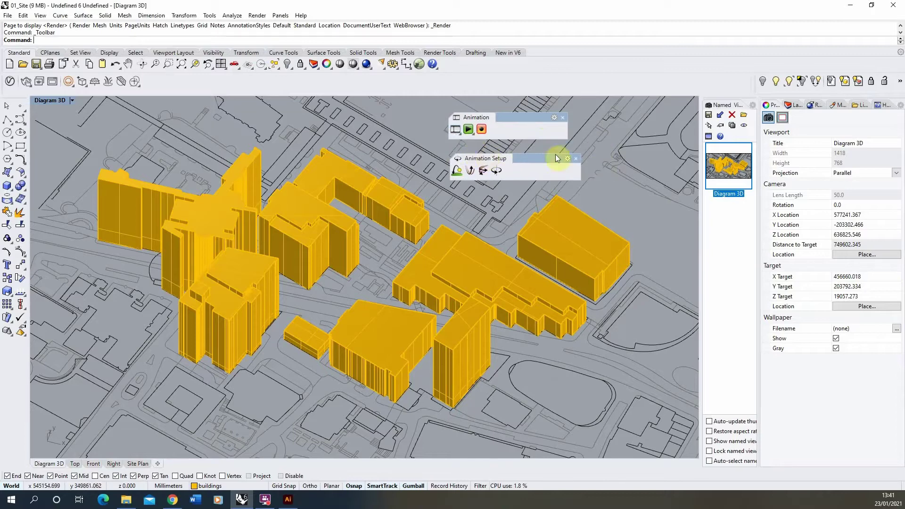
Start a One Day Sun Animation setup and confirm its location as London, United Kingdom.
left_click(455, 172)
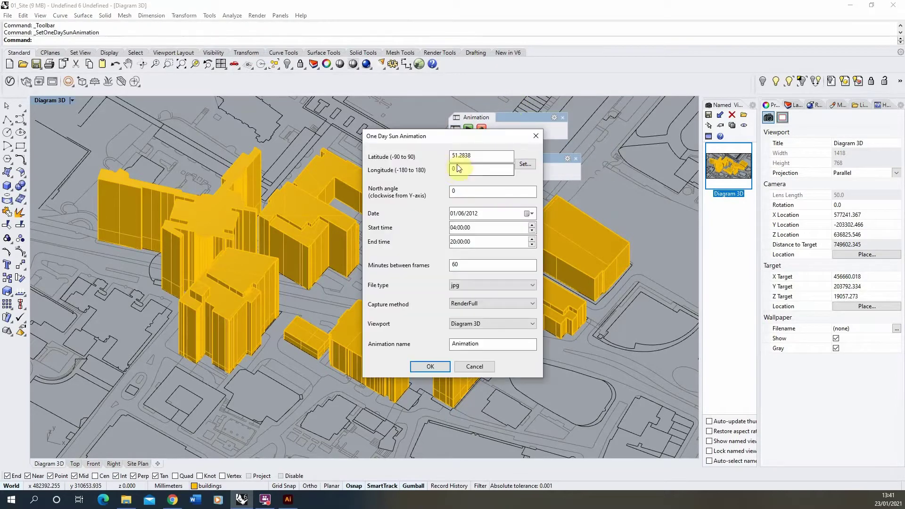
left_click(539, 135)
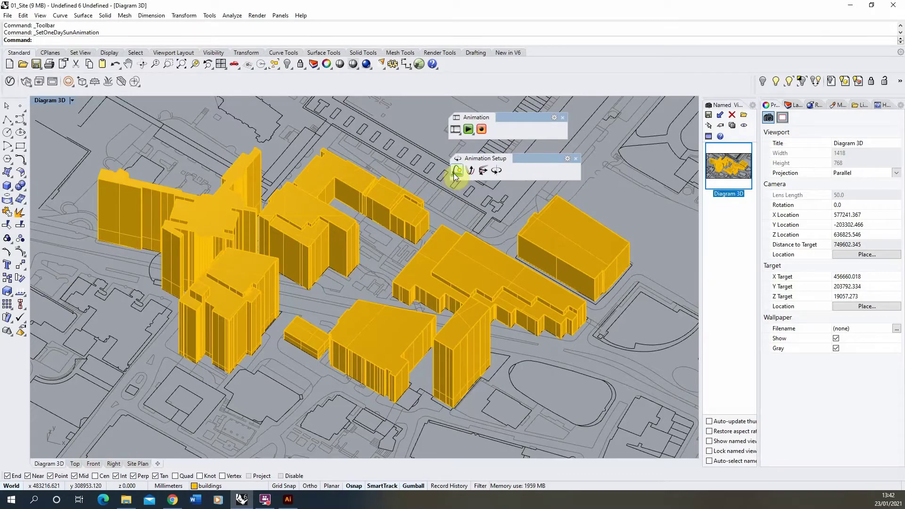
left_click(455, 174)
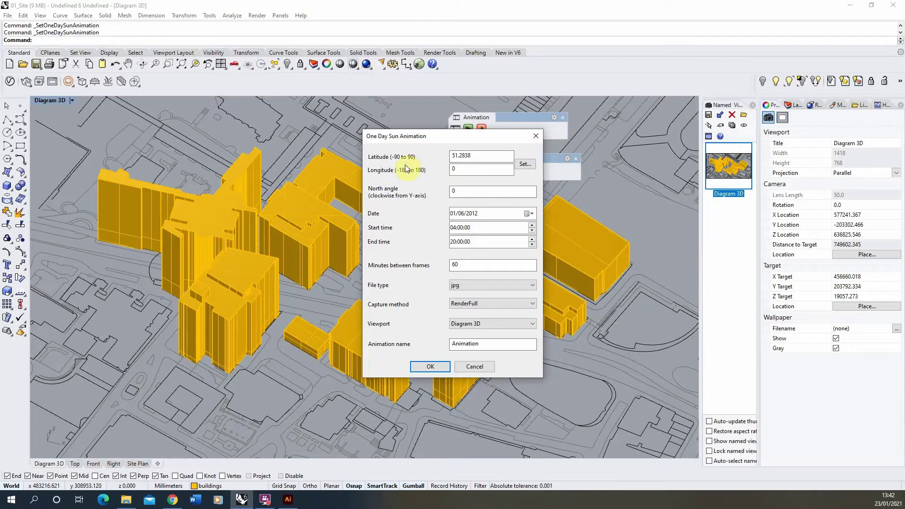
left_click(525, 164)
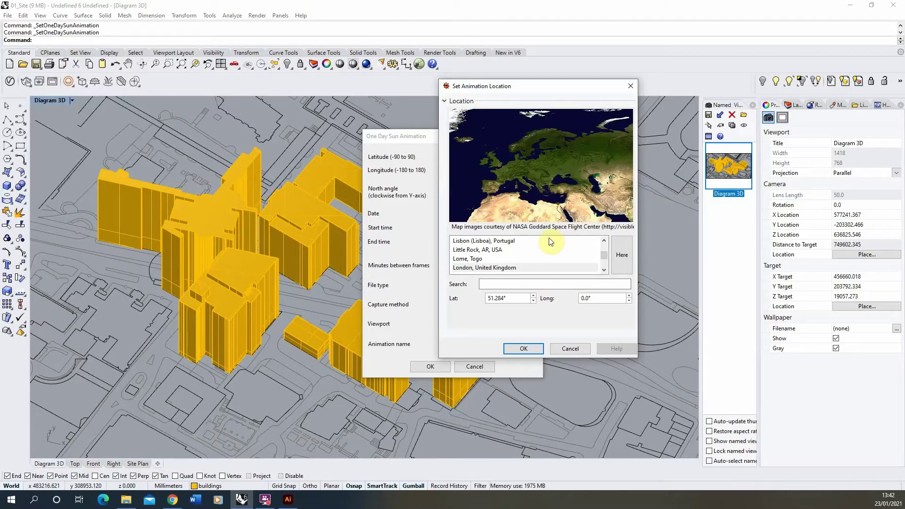
left_click(524, 349)
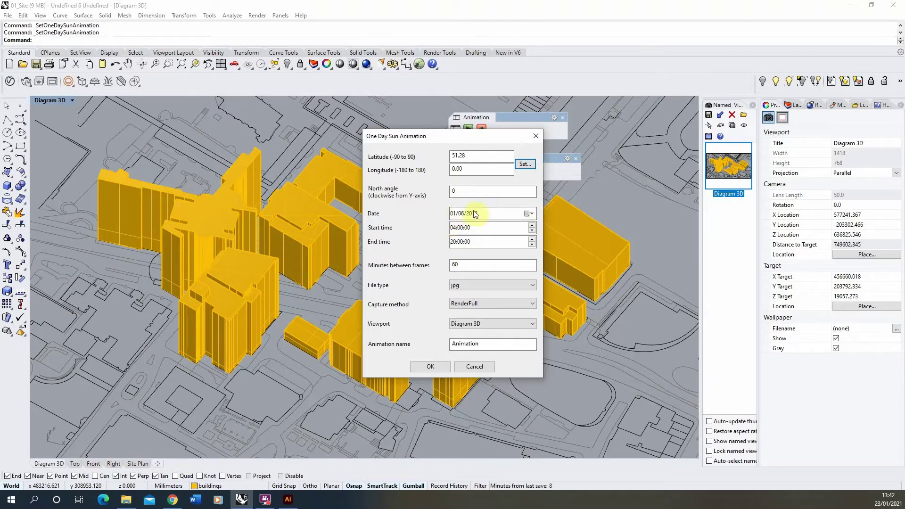
Set the sun animation's end time to 21:00:00, keep 60 minutes between frames, and accept the setup.
left_click(484, 244)
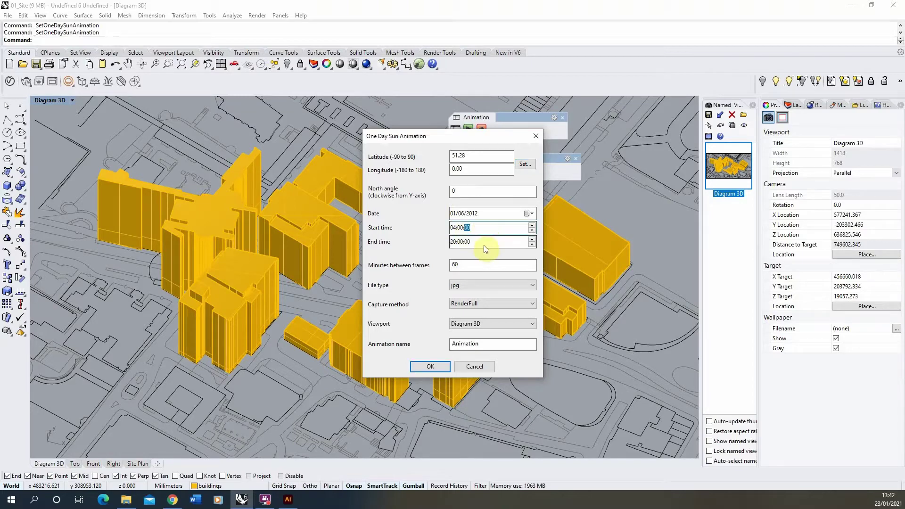
left_click(455, 227)
left_click(454, 242)
type("21")
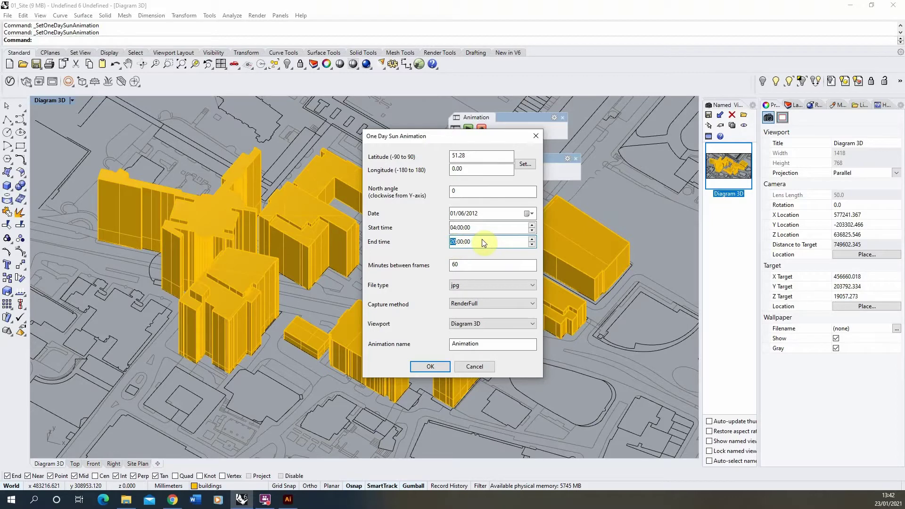
left_click(491, 265)
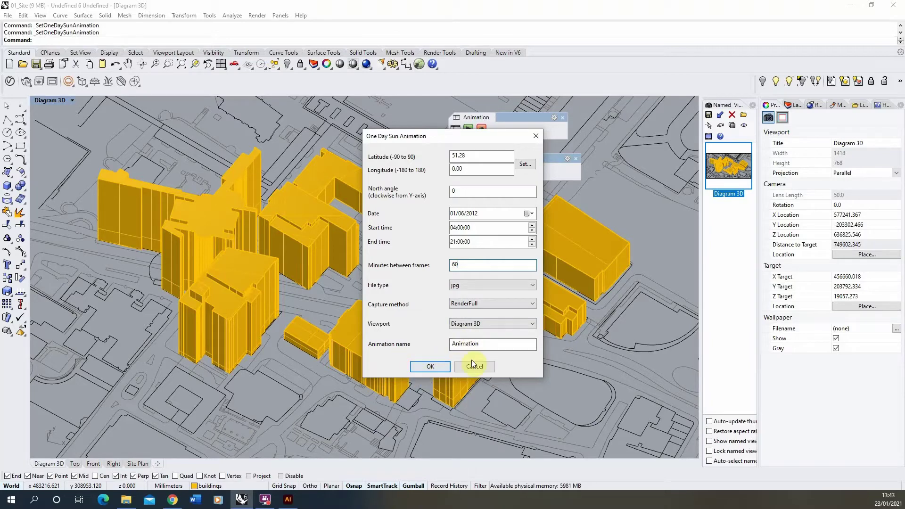
left_click(440, 365)
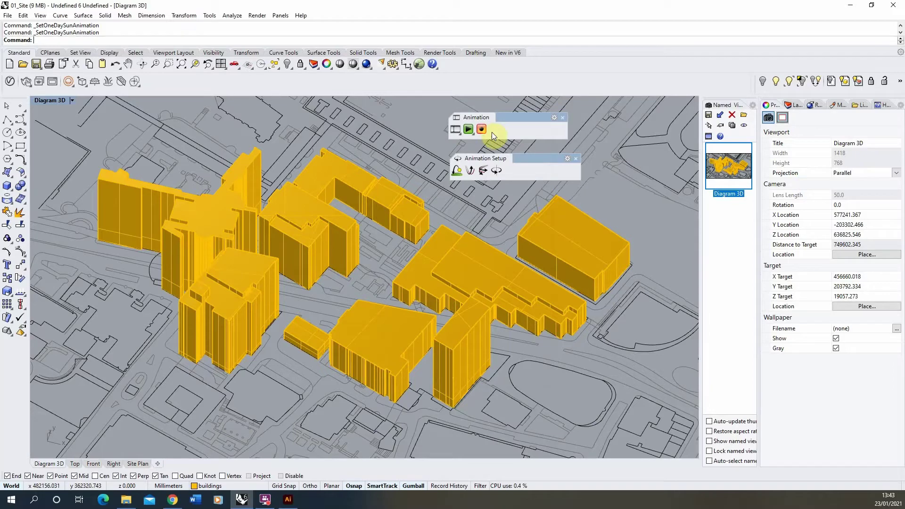
Move the animation toolbars up slightly and record the sun animation frames to the 07_Animated Sun Study_230121 folder.
left_click_drag(507, 121, 514, 120)
left_click_drag(527, 151, 527, 142)
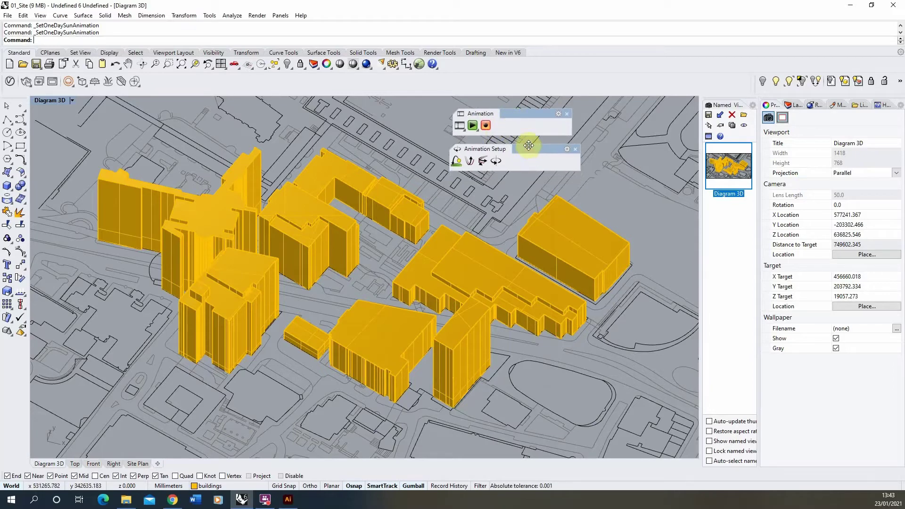
left_click(487, 126)
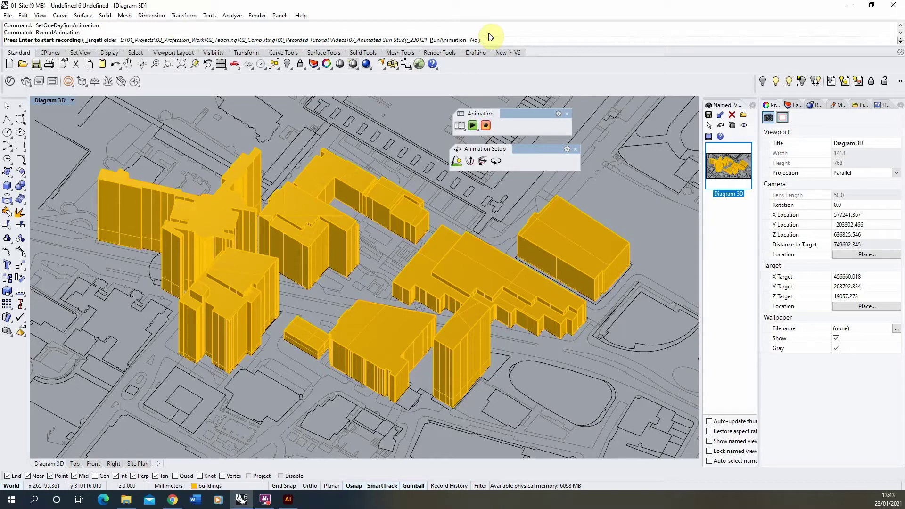
key("Return")
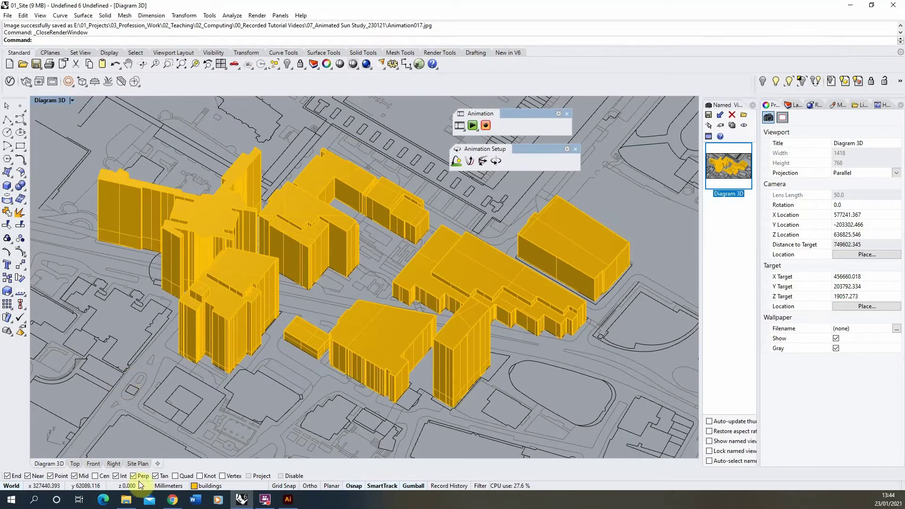
Inspect the rendered frames in the 07_Animated Sun Study_230121 folder and delete the all-black frame Animation017.
left_click(126, 499)
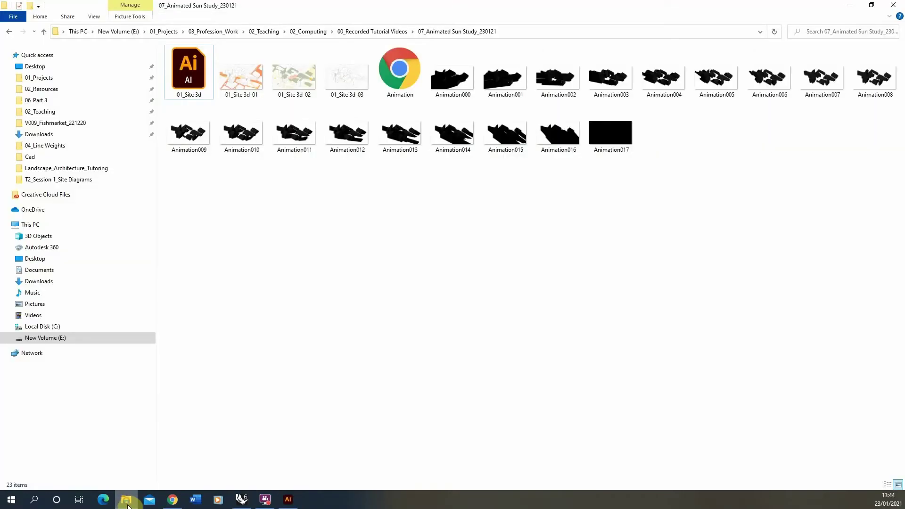
left_click(451, 76)
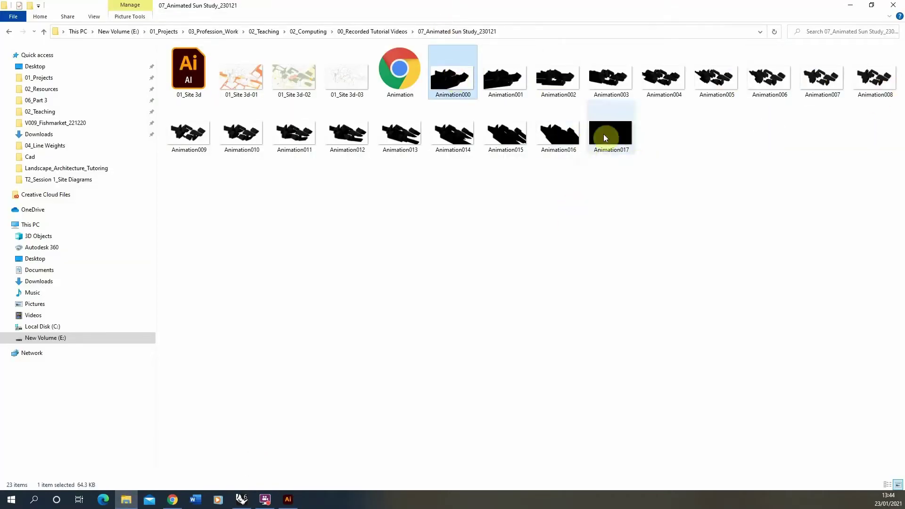
double_click(612, 128)
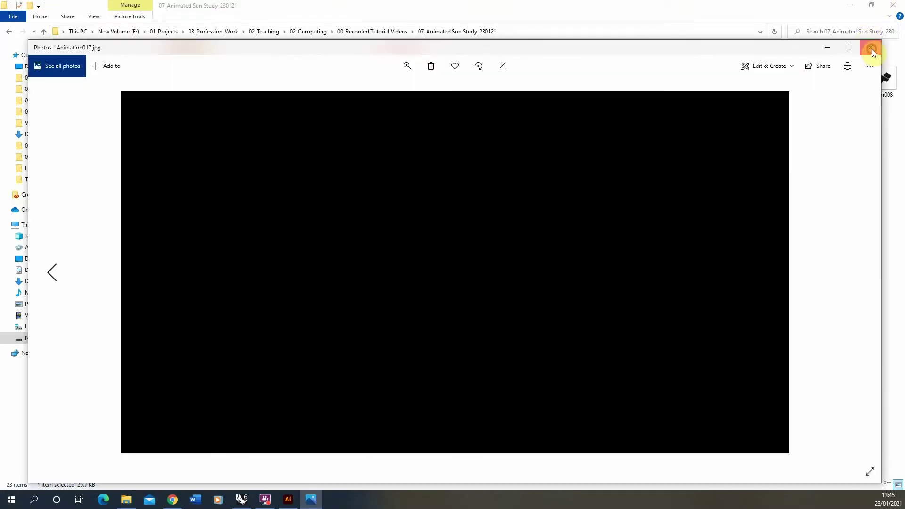
left_click(871, 49)
key("Delete")
left_click(490, 275)
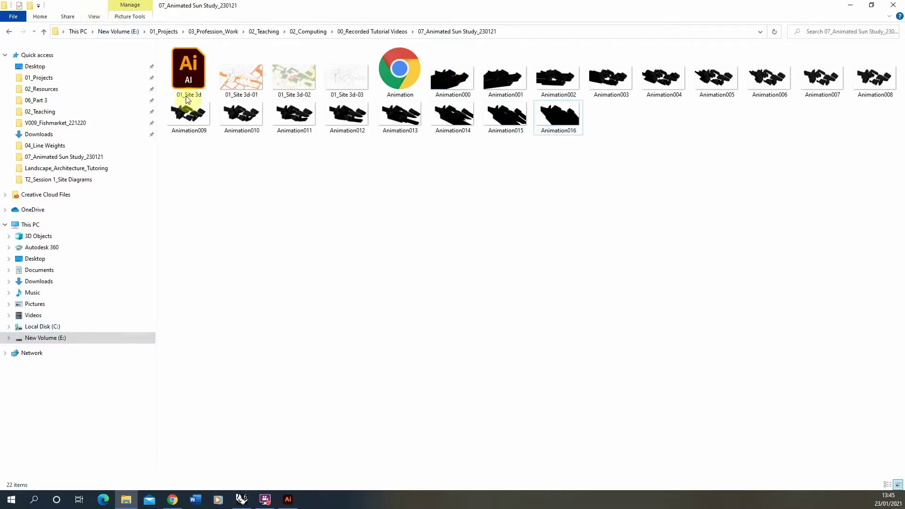
Switch to Illustrator and export the site diagram artboards as JPGs, replacing the existing 01_Site 3d-01, 01_Site 3d-02 and 01_Site 3d-03 files.
left_click(289, 501)
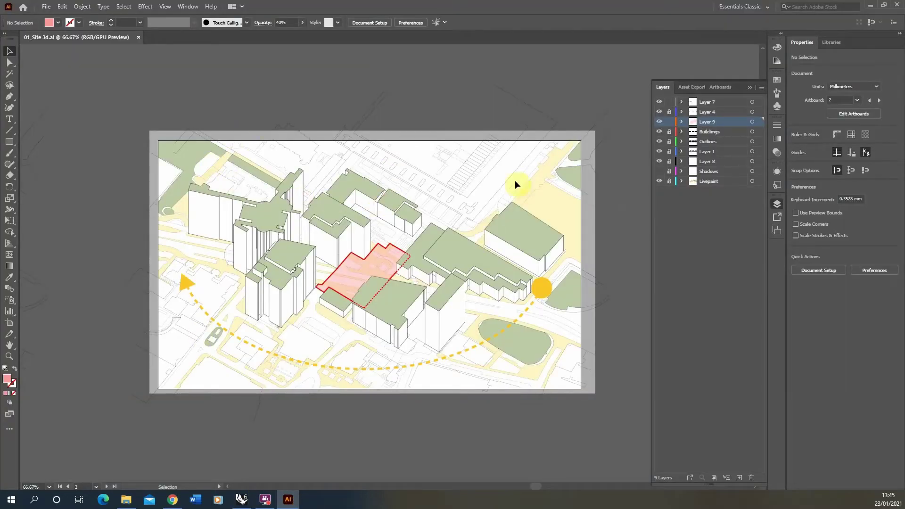
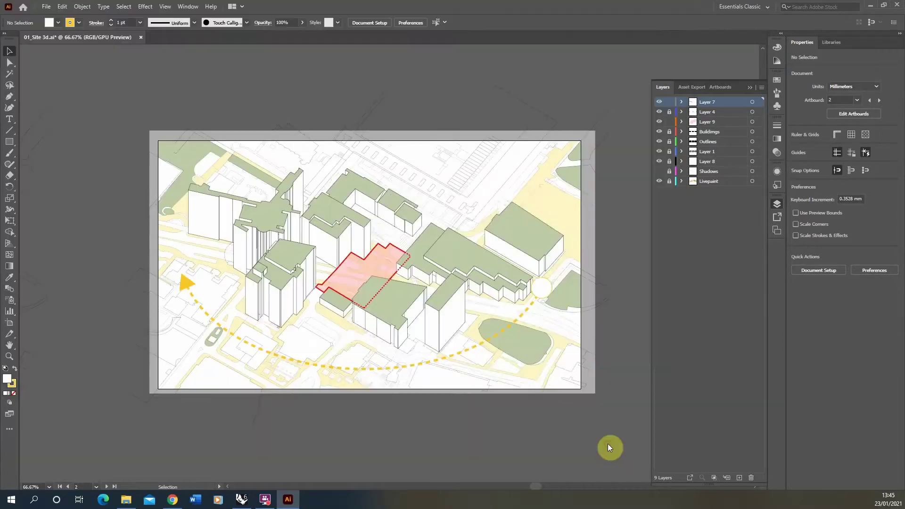
left_click(514, 380)
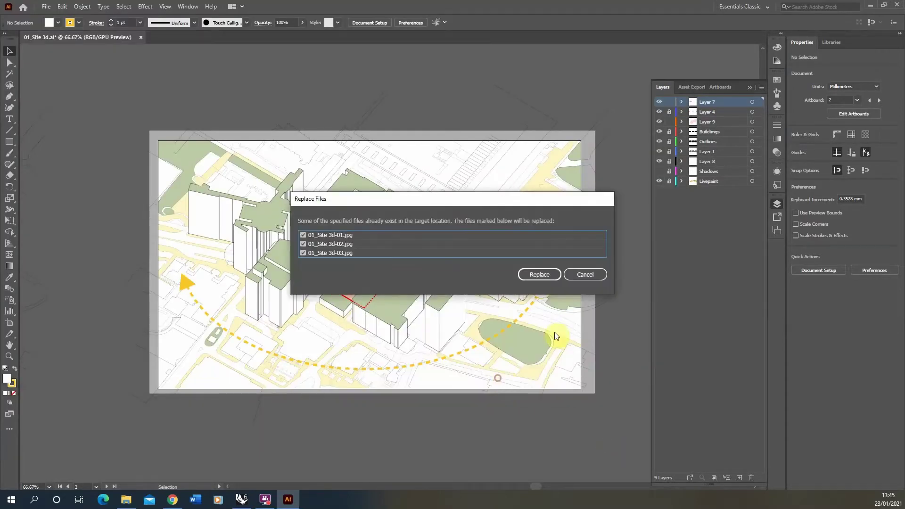
left_click(539, 272)
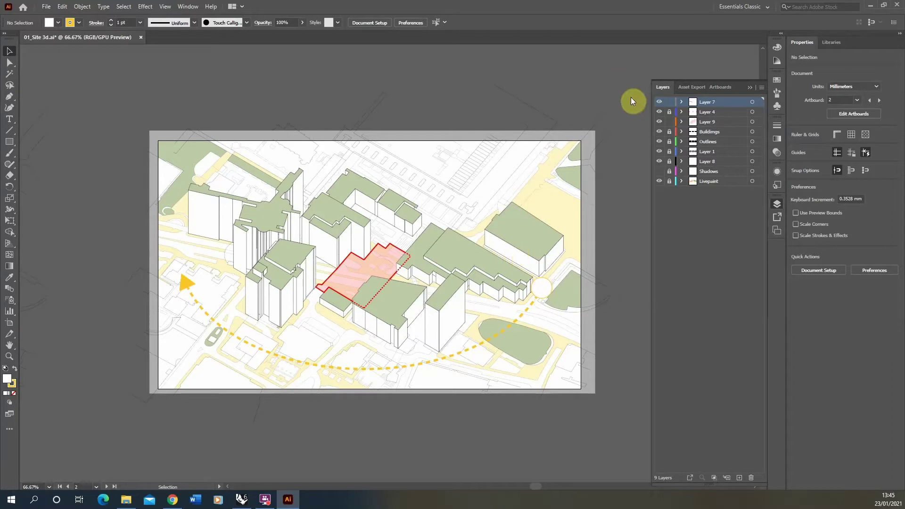
Swap the sun circle's fill and stroke to make it solid yellow, and move it to a new layer in the same place.
left_click(547, 290)
left_click(13, 370)
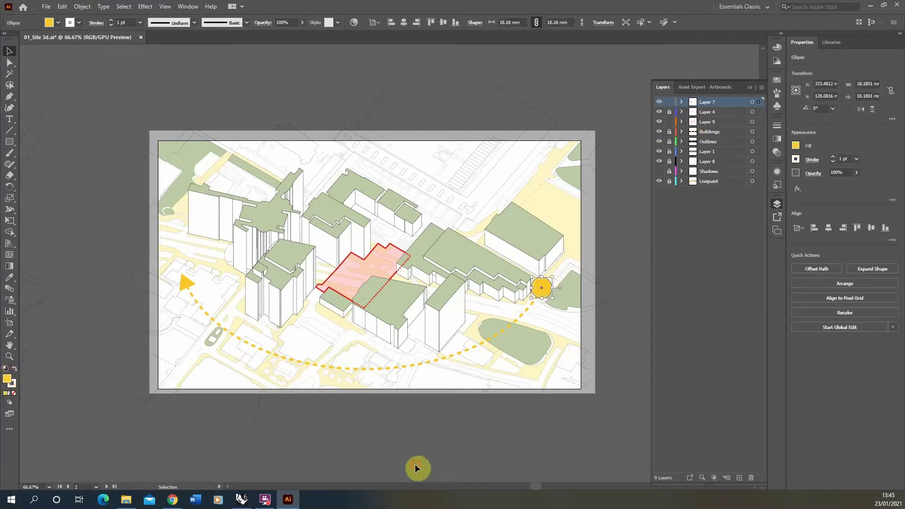
left_click(443, 438)
left_click(547, 294)
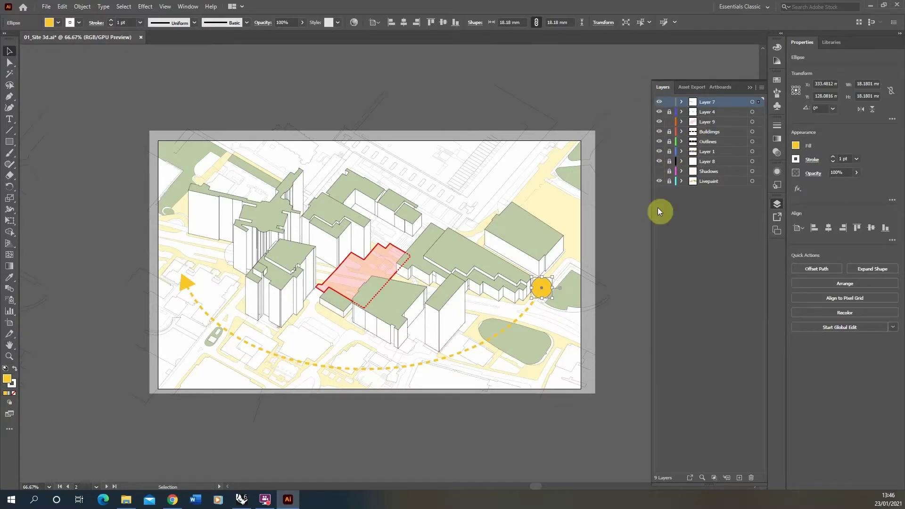
left_click(739, 478)
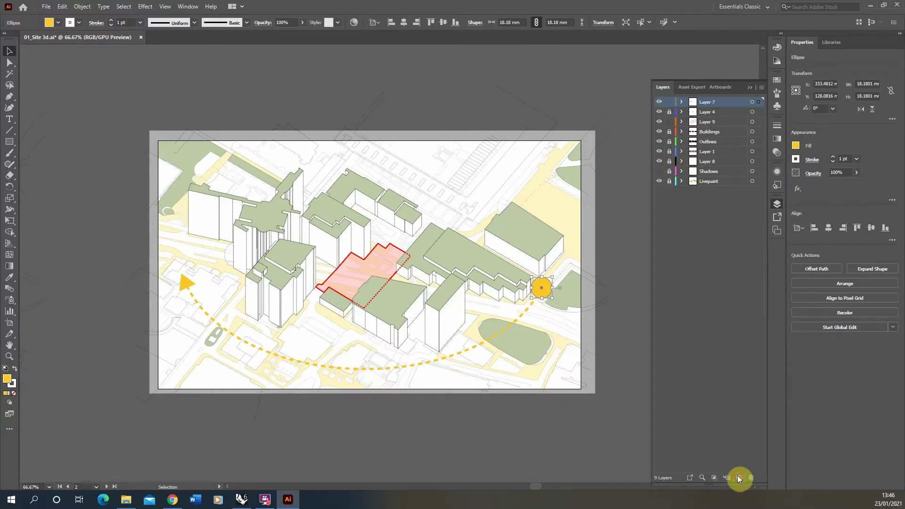
key("ctrl+x")
key("ctrl+f")
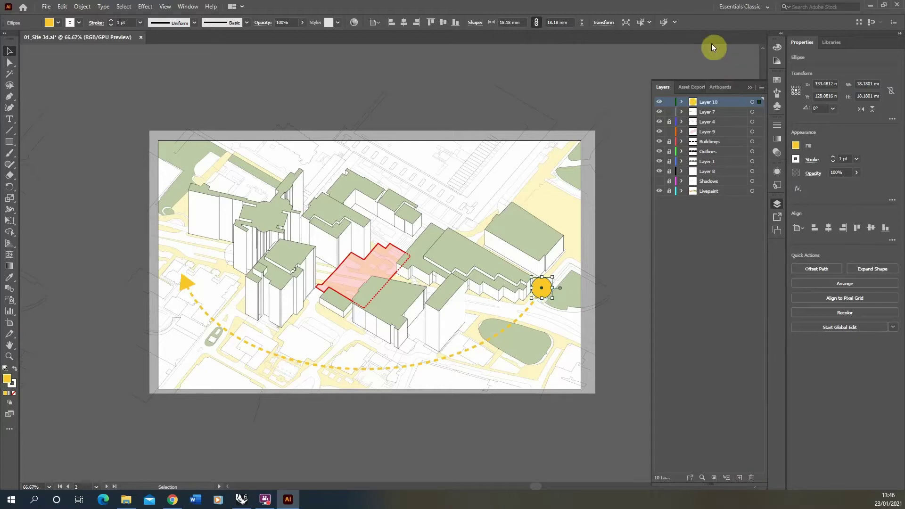
Hide every layer except the sun's layer and export all artboards as JPEGs named 01_Site 3d_sun.
left_click_drag(658, 113, 648, 255)
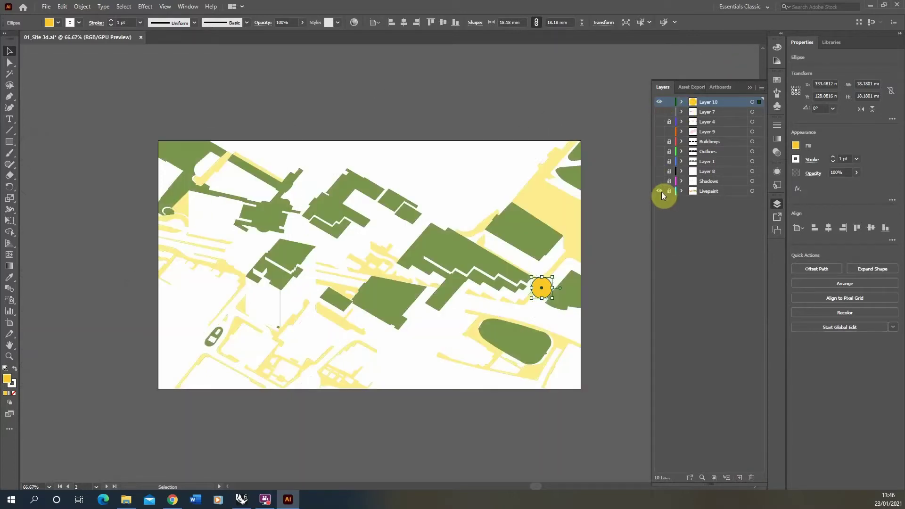
left_click(541, 80)
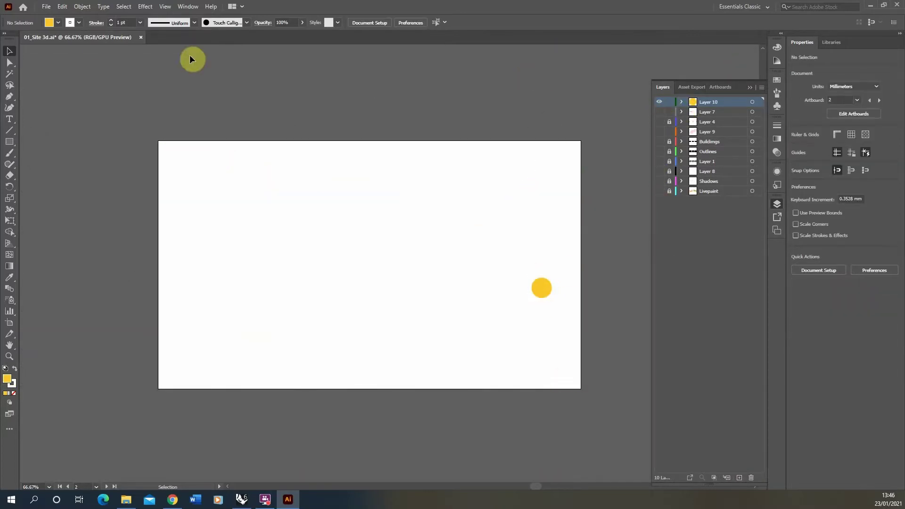
left_click(46, 7)
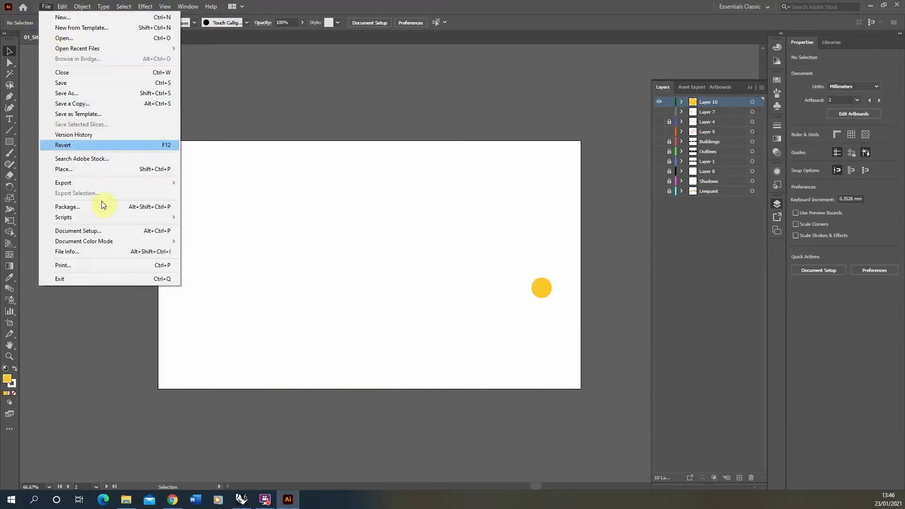
mouse_move(93, 188)
left_click(230, 194)
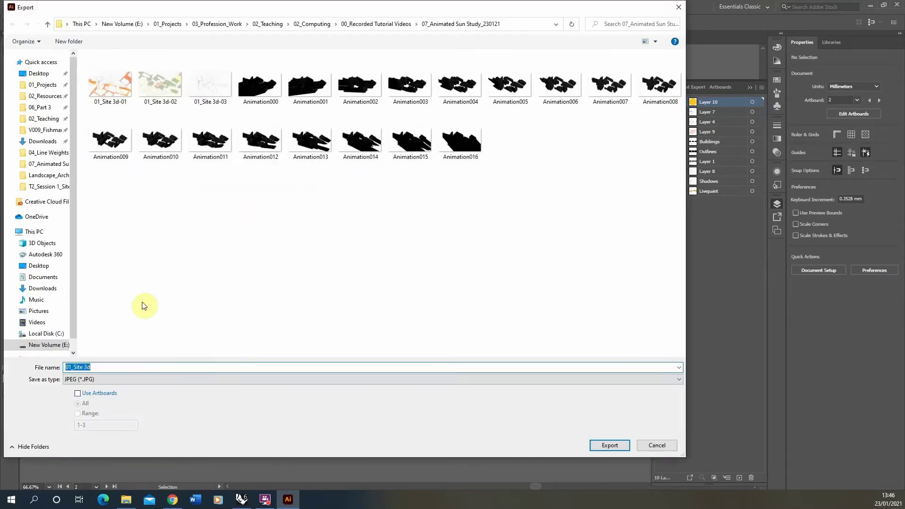
left_click(78, 394)
left_click(120, 369)
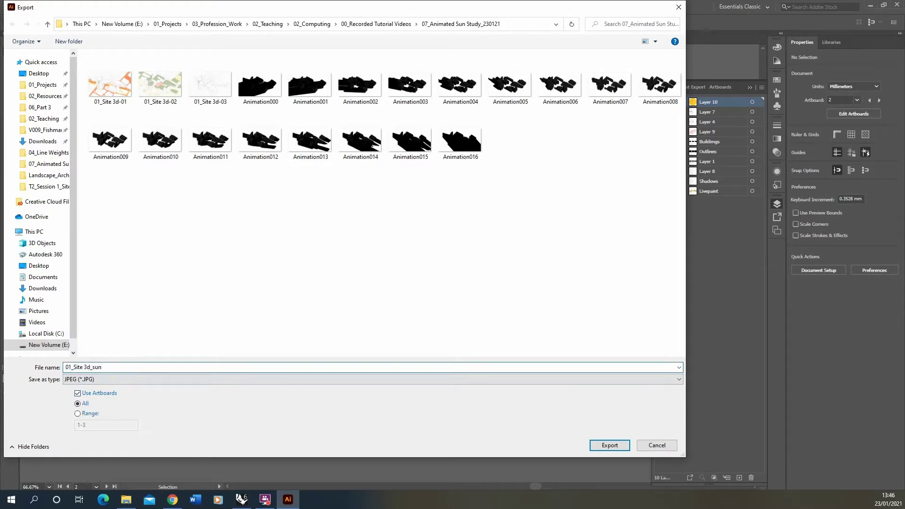
key("Return")
key("Return")
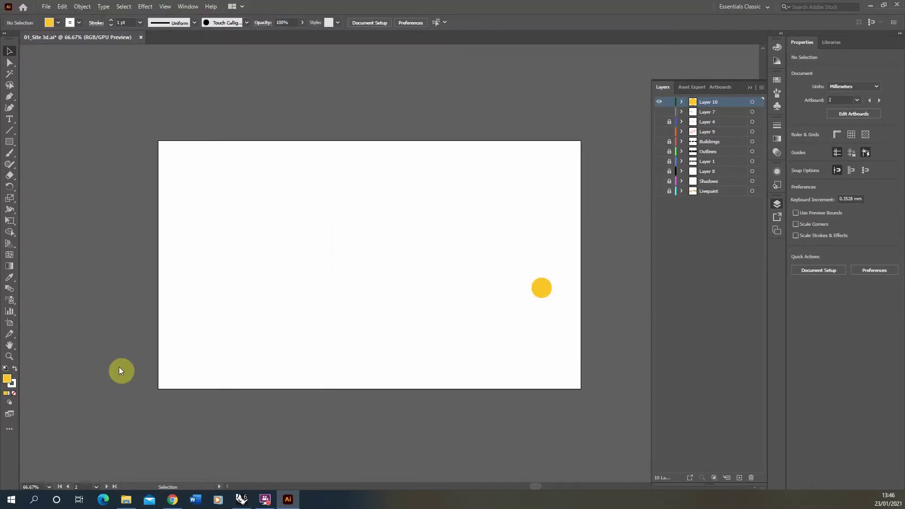
Check the exported images 01_Site 3d_sun-02 and 01_Site 3d-02 in the 07_Animated Sun Study_230121 folder.
left_click(126, 499)
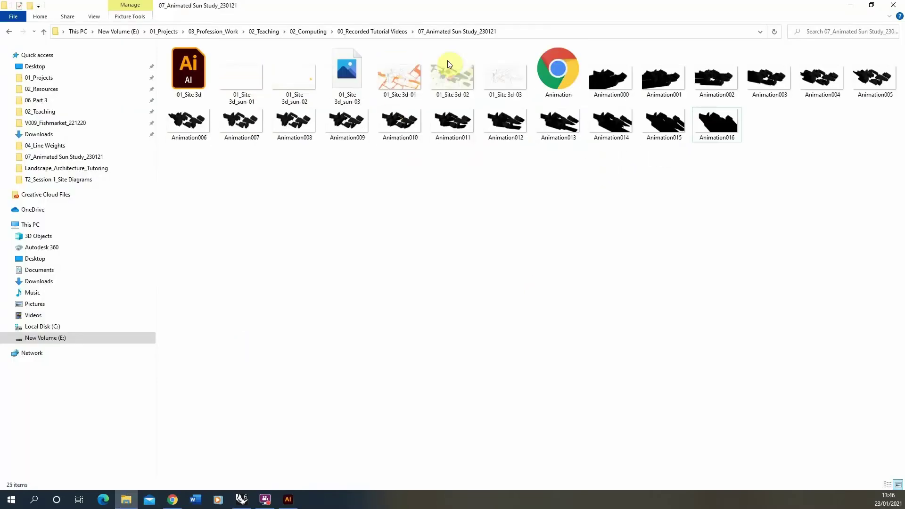
double_click(299, 81)
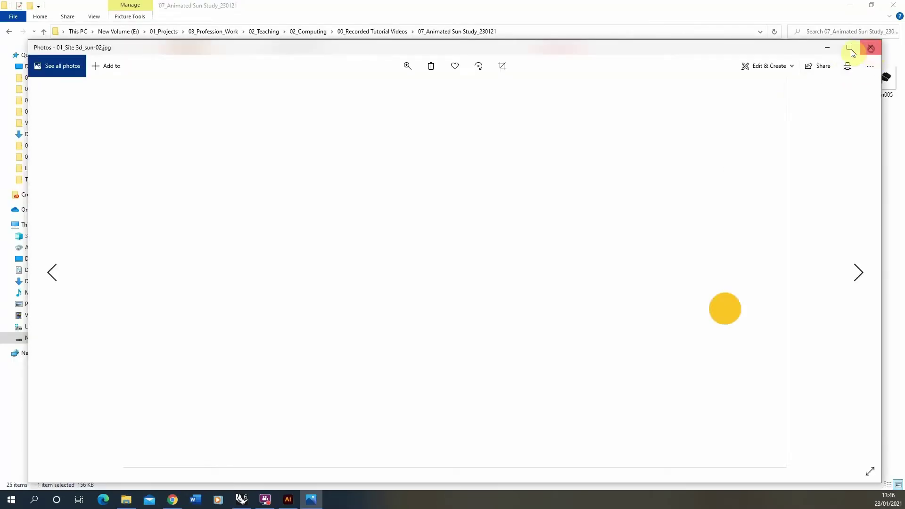
left_click(870, 48)
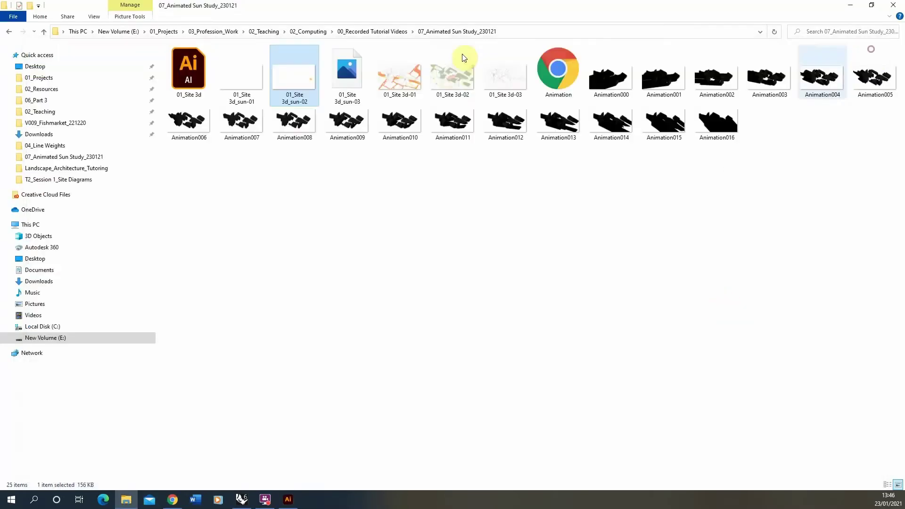
double_click(445, 73)
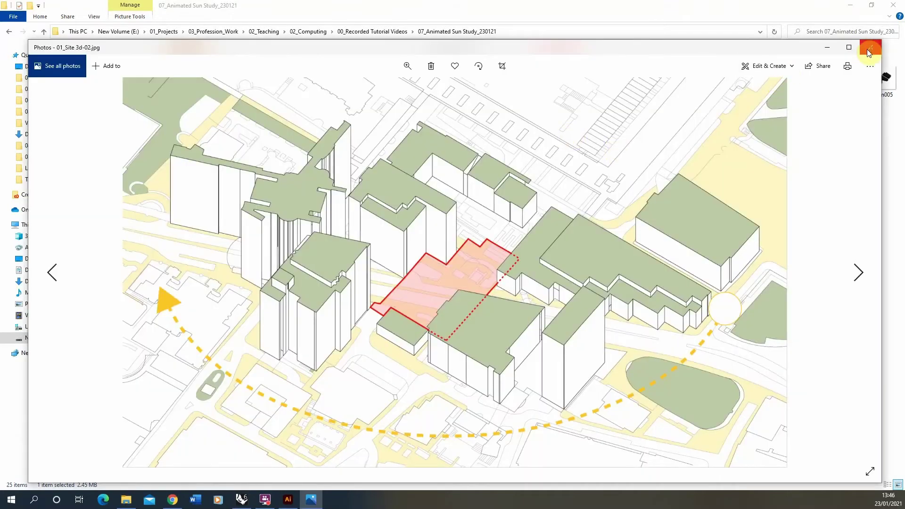
left_click(867, 49)
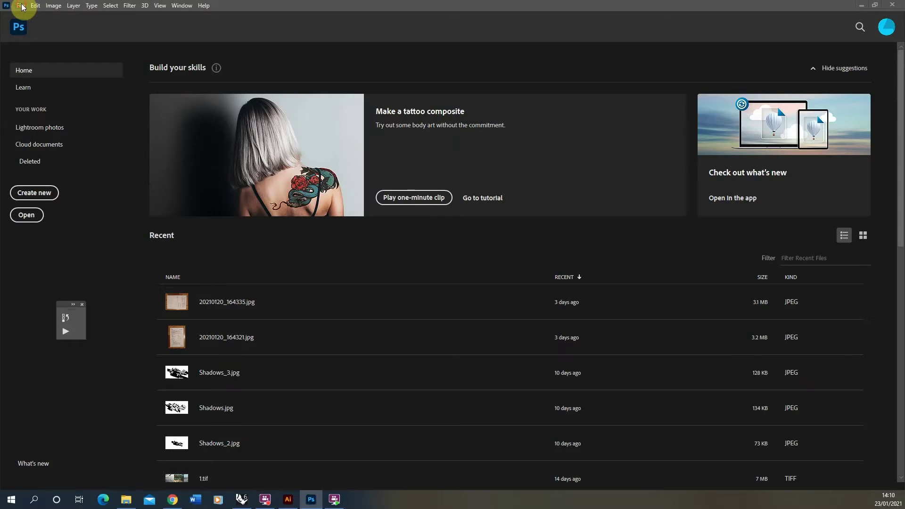
In Photoshop, load the frames Animation000 to Animation016 from the 07_Animated Sun Study_230121 folder into one layer stack.
left_click(22, 6)
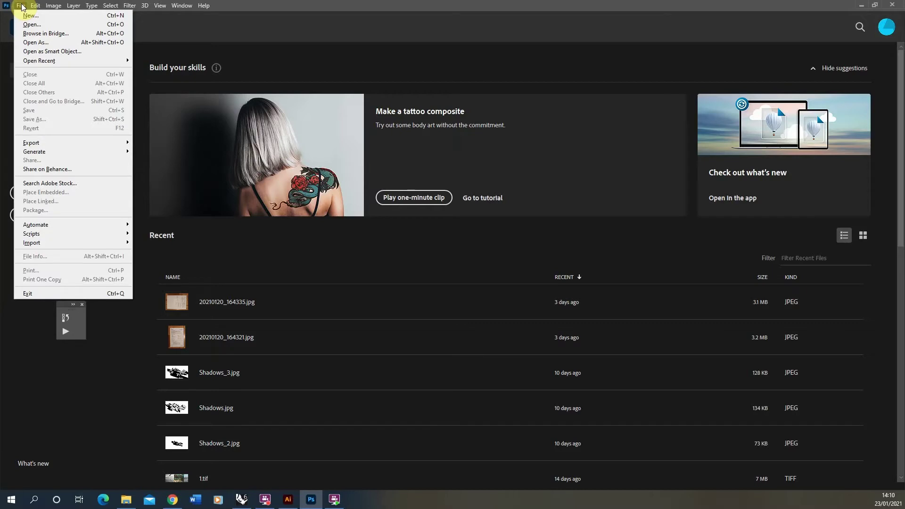
mouse_move(47, 233)
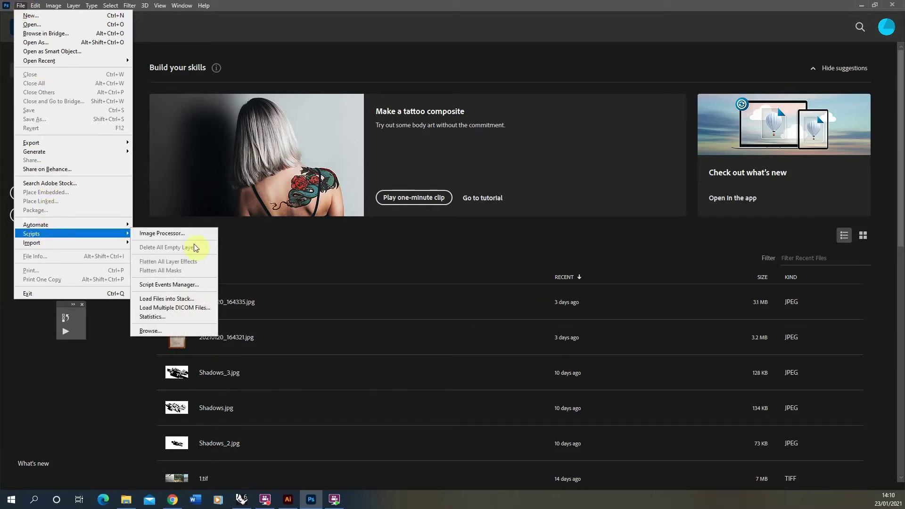
left_click(183, 300)
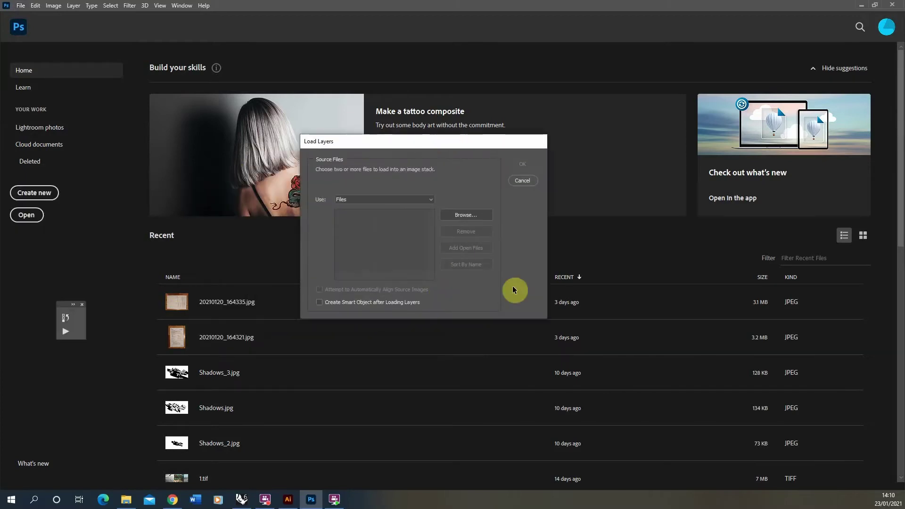
left_click(465, 215)
left_click(821, 234)
left_click(722, 352, "shift")
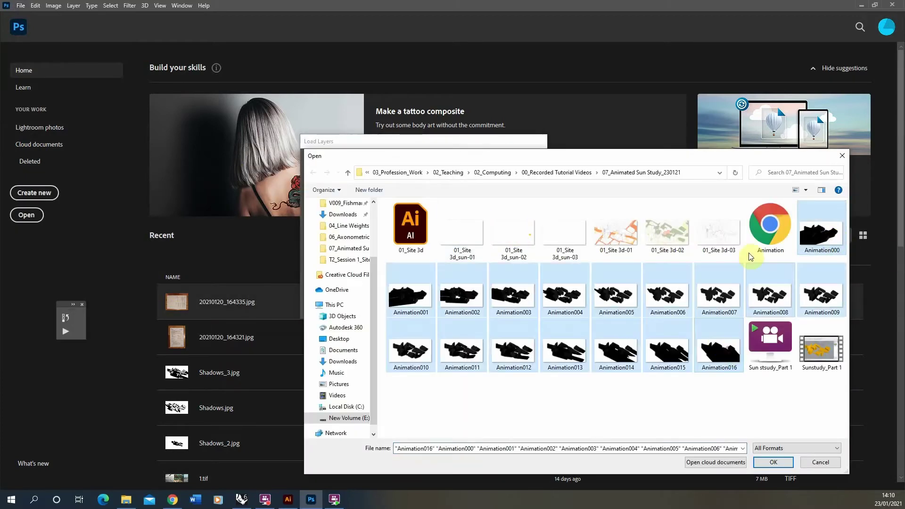
left_click(760, 464)
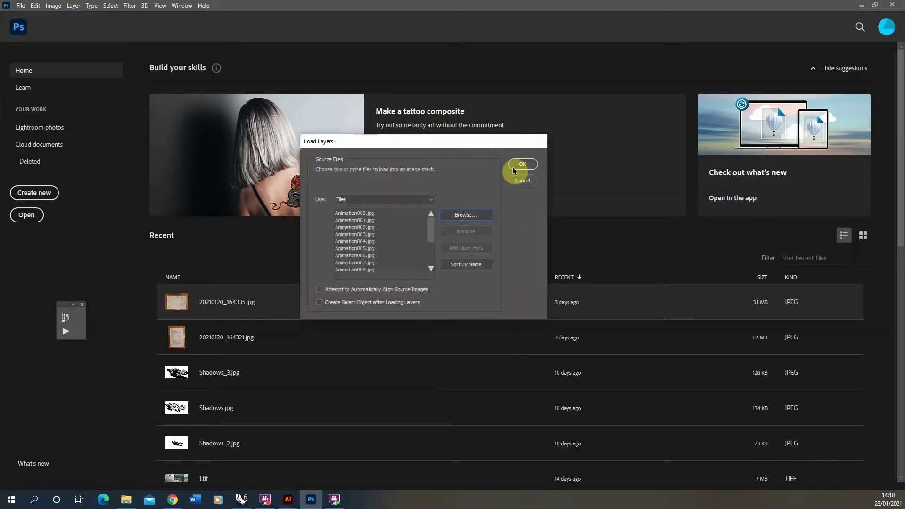
left_click(522, 164)
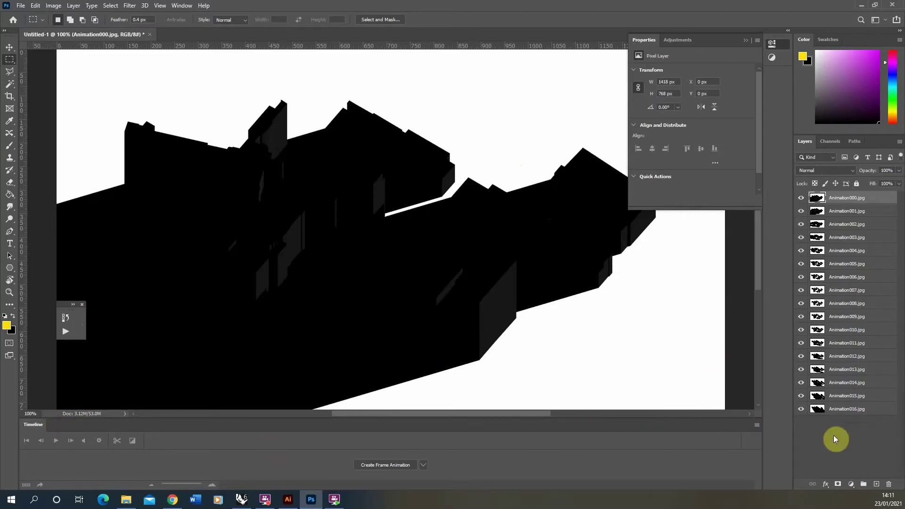
Undock the Timeline panel, widen it and close it.
left_click_drag(228, 435, 32, 379)
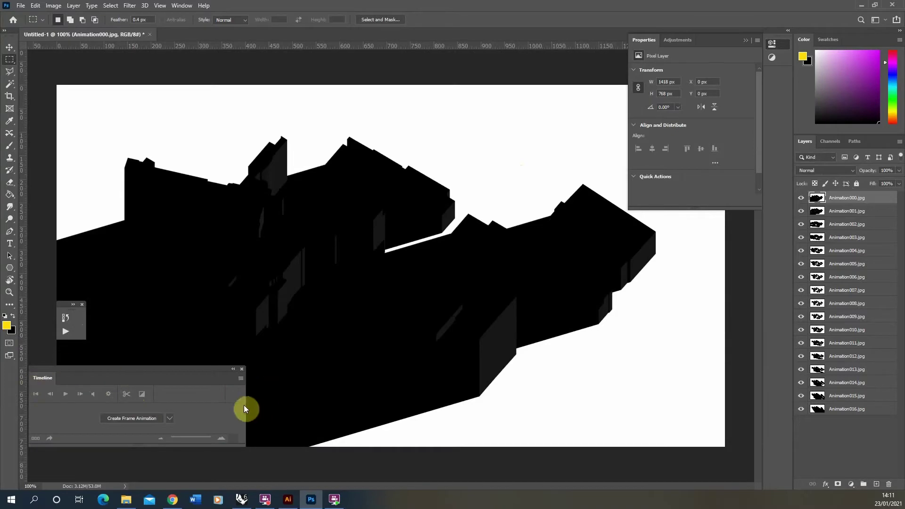
left_click_drag(245, 401, 349, 410)
left_click(345, 368)
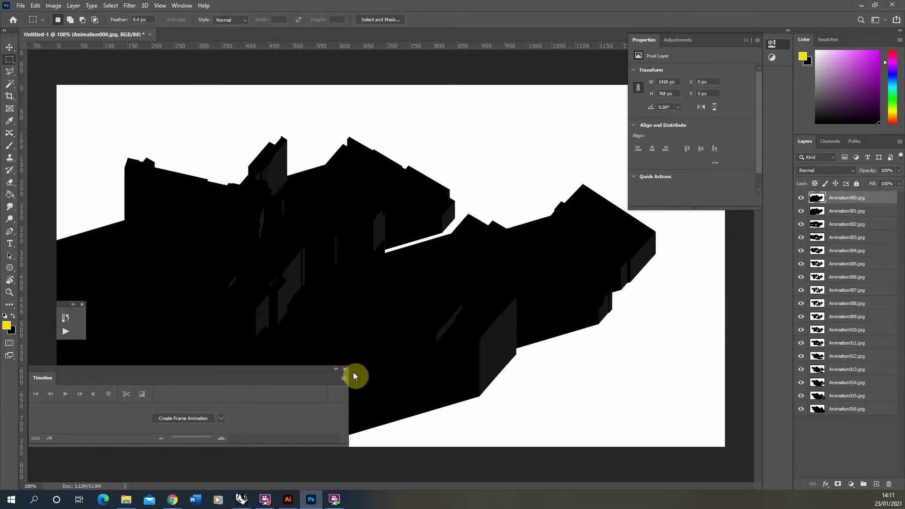
Show the Timeline panel docked beneath the canvas and create a frame animation in it.
left_click(182, 5)
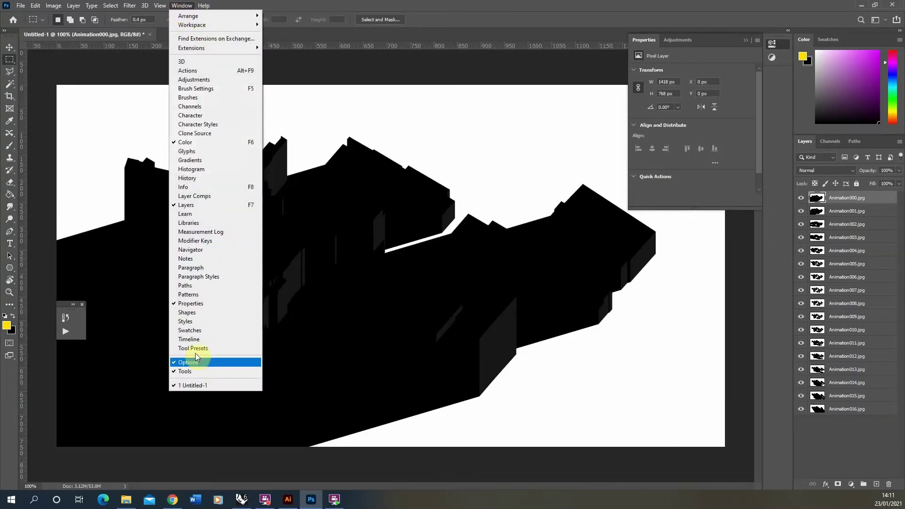
left_click(198, 339)
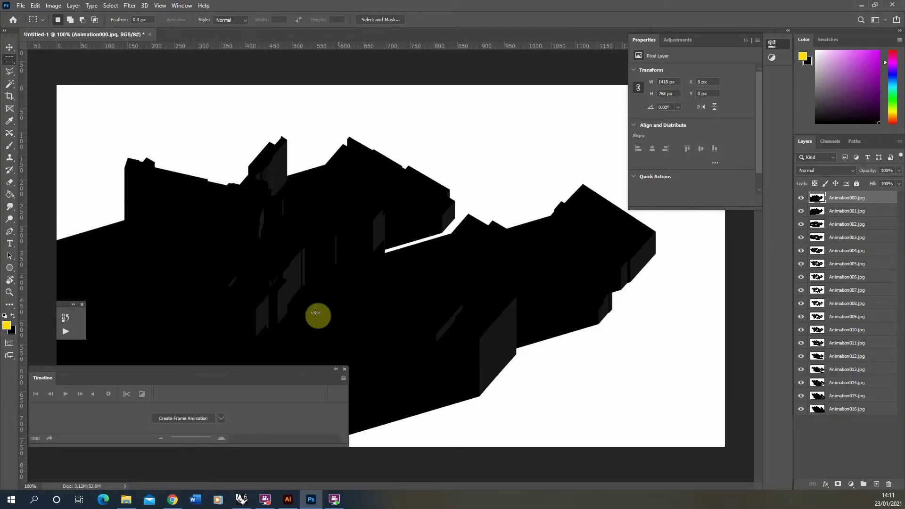
left_click_drag(227, 369, 228, 484)
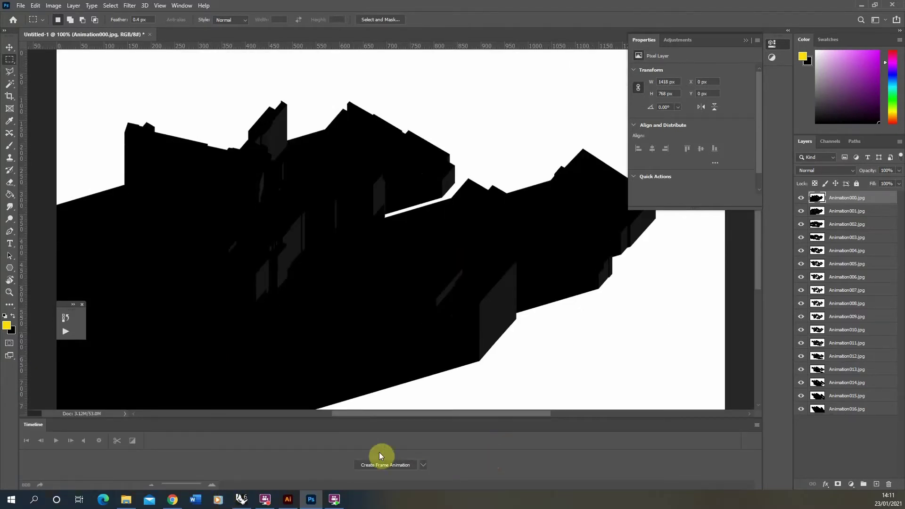
left_click(381, 464)
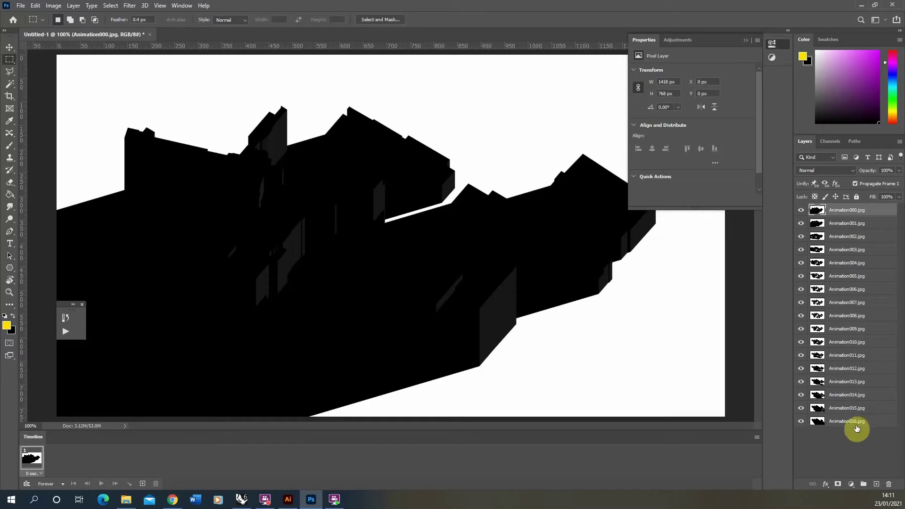
Switch to Illustrator to view the site diagram with its sun path, and return to Photoshop.
left_click(288, 499)
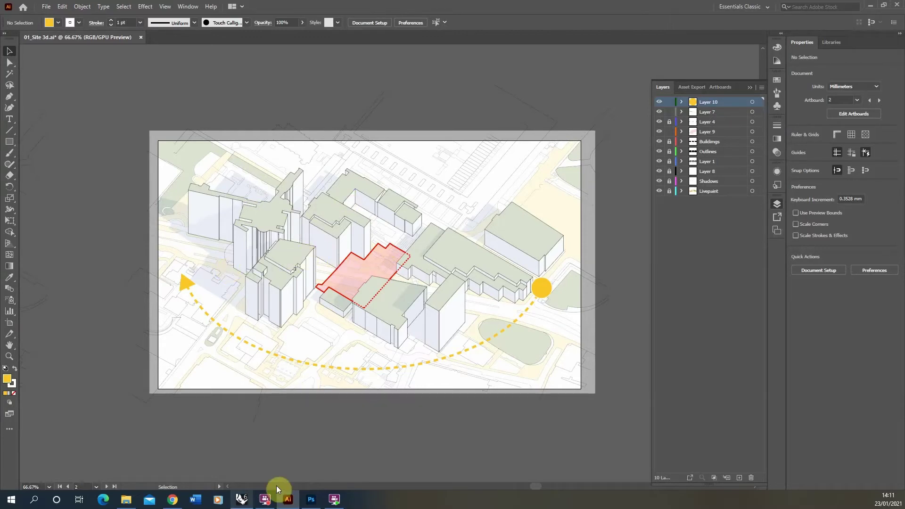
left_click(311, 500)
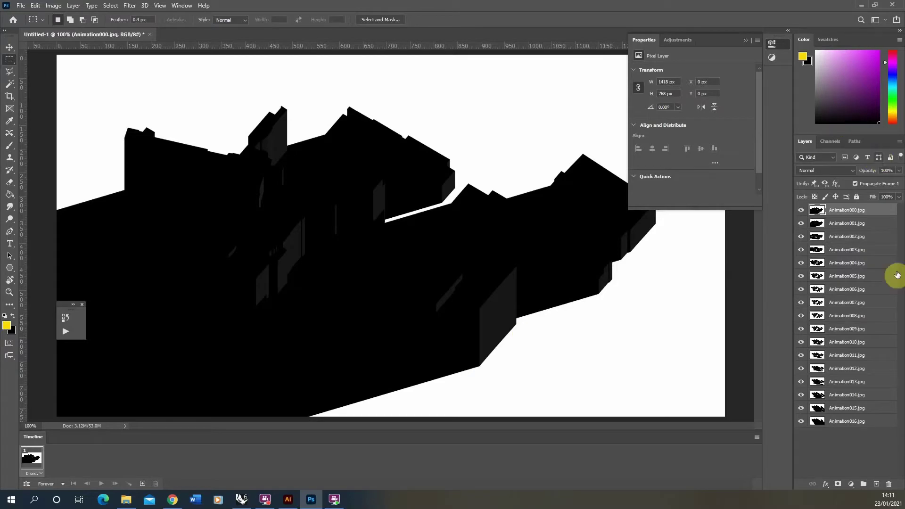
Select all layers from Animation000 to Animation016 and set their blending mode to Multiply and their fill to 50%.
left_click(843, 421, "shift")
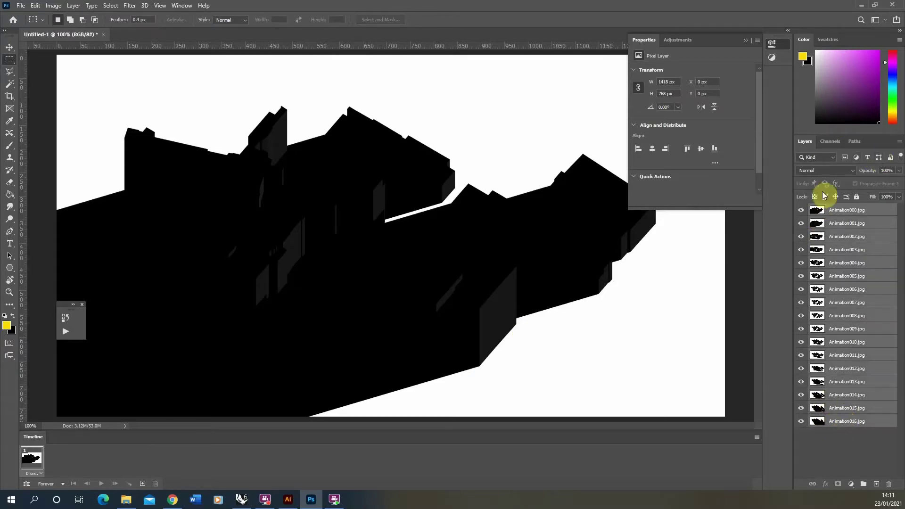
left_click(810, 172)
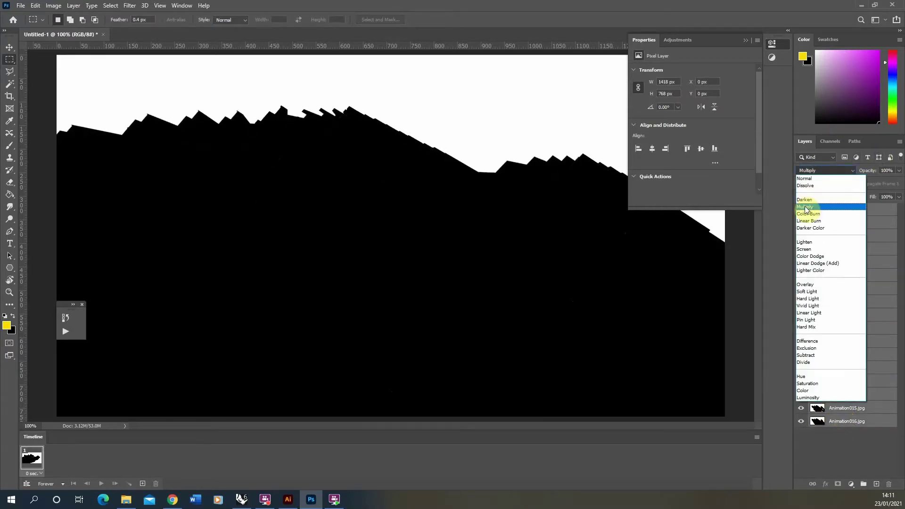
left_click(805, 207)
left_click(887, 196)
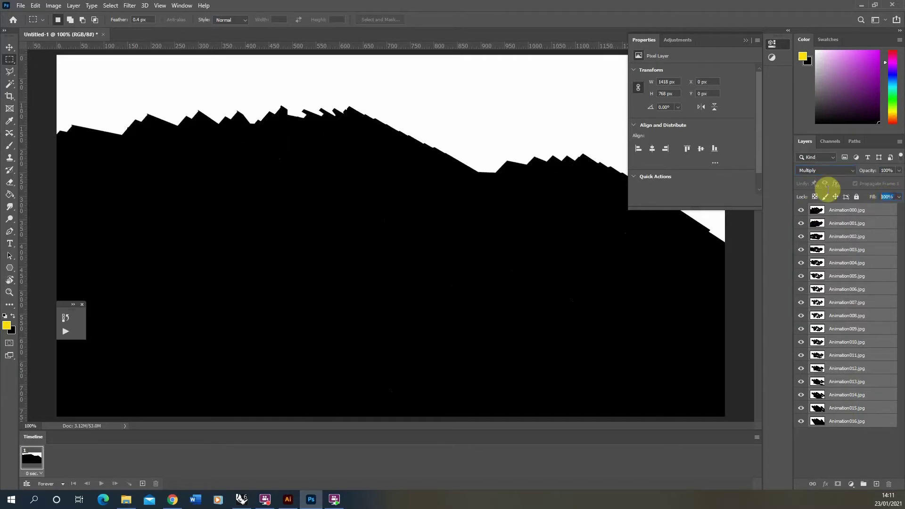
type("50")
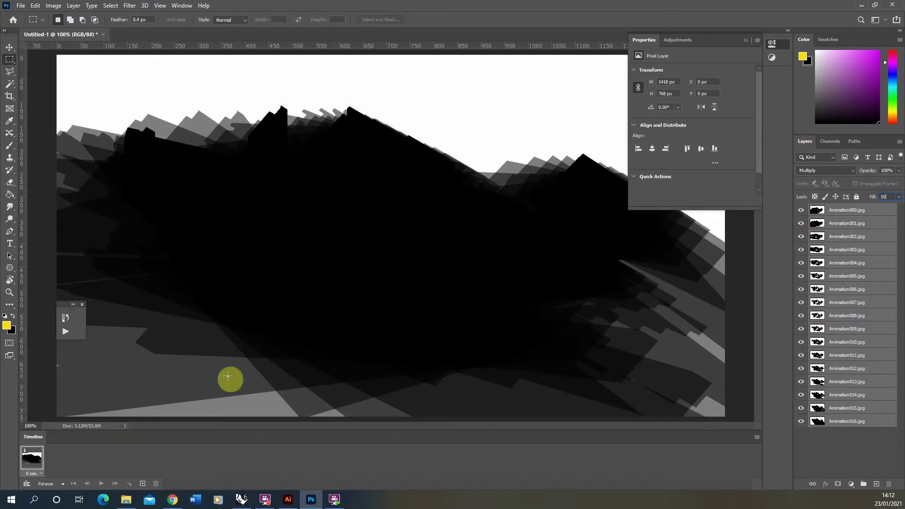
Make animation frames from the layers and preview the playback.
left_click(757, 437)
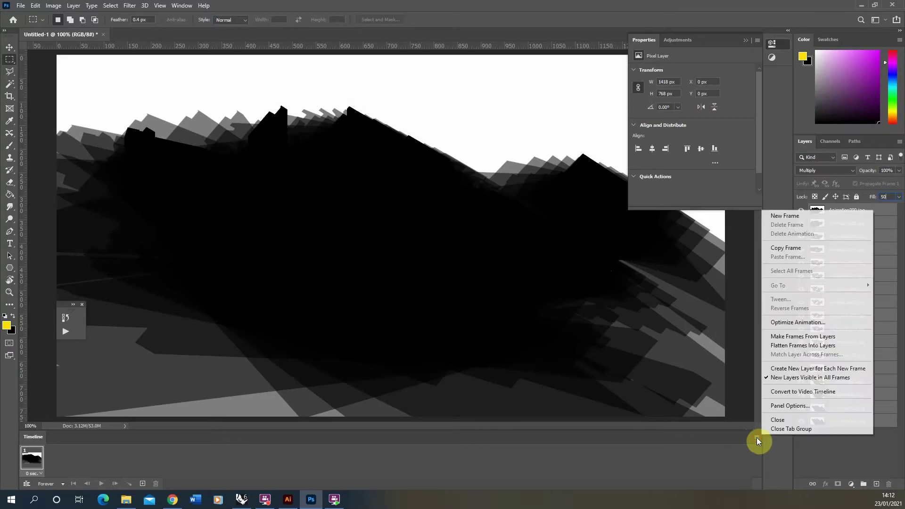
left_click(802, 337)
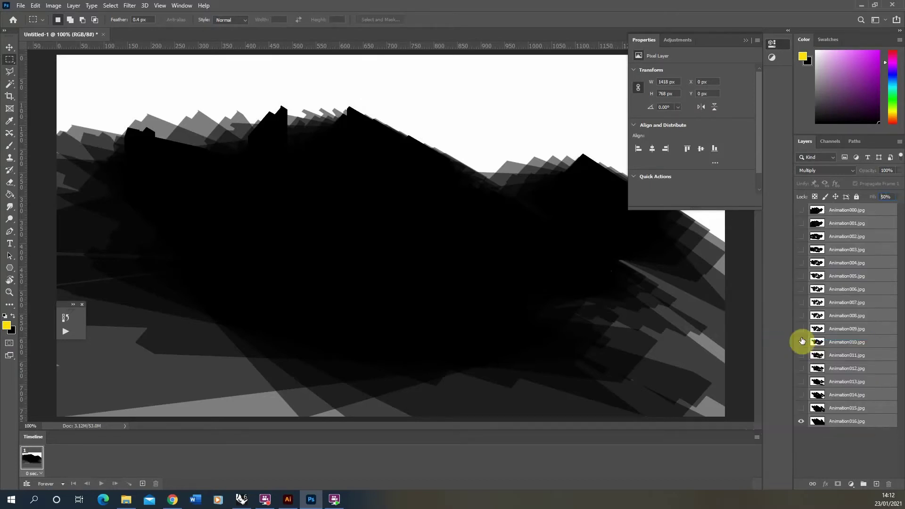
left_click(100, 485)
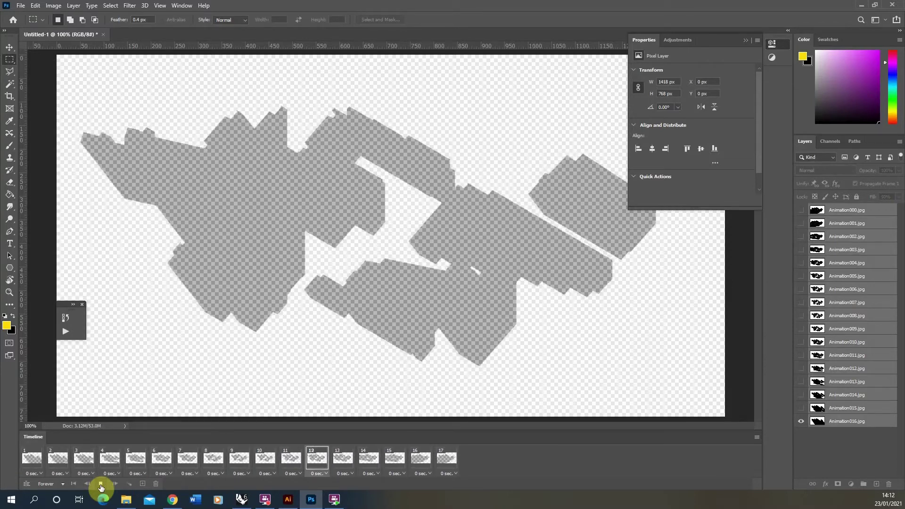
left_click(100, 484)
left_click(101, 484)
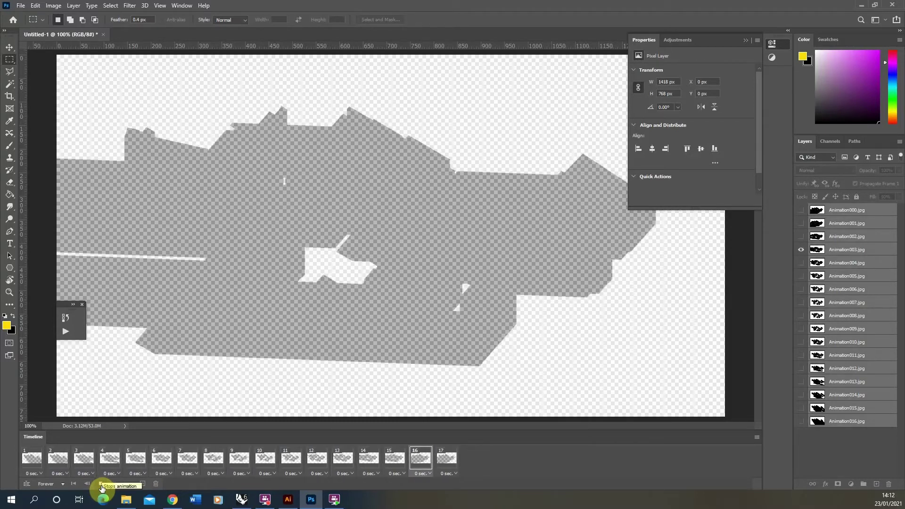
left_click(101, 486)
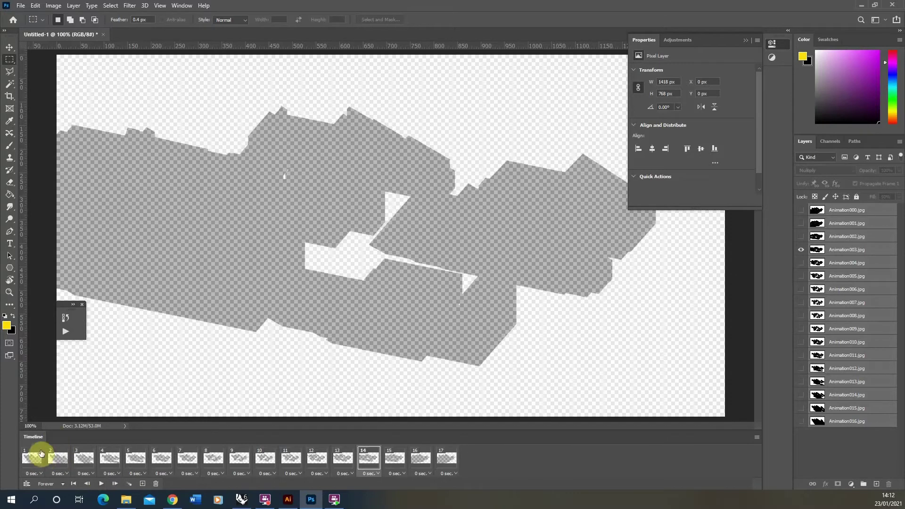
Reverse the order of all 17 animation frames and preview the playback again.
left_click(39, 453)
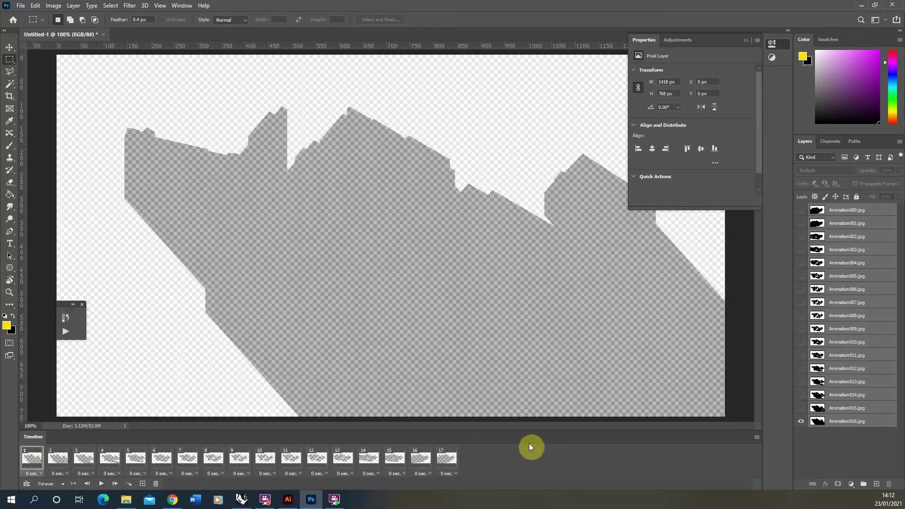
left_click(449, 458, "shift")
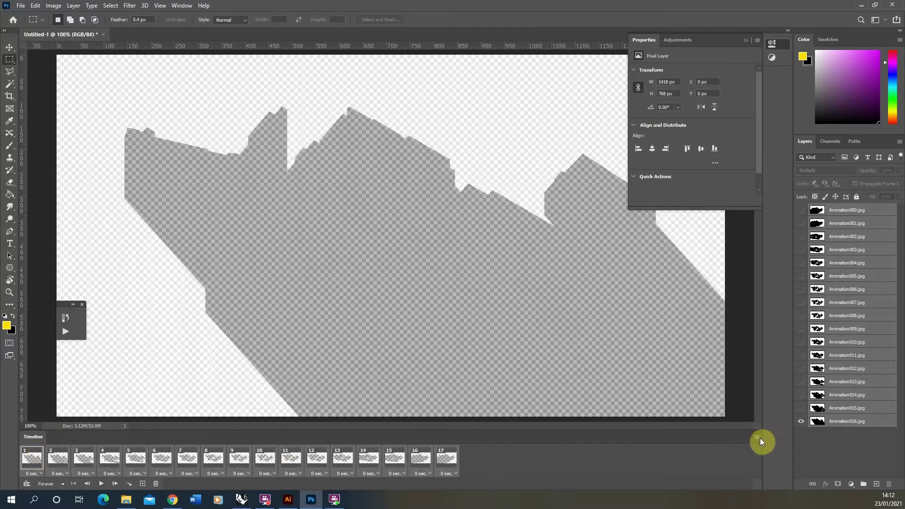
left_click(757, 438)
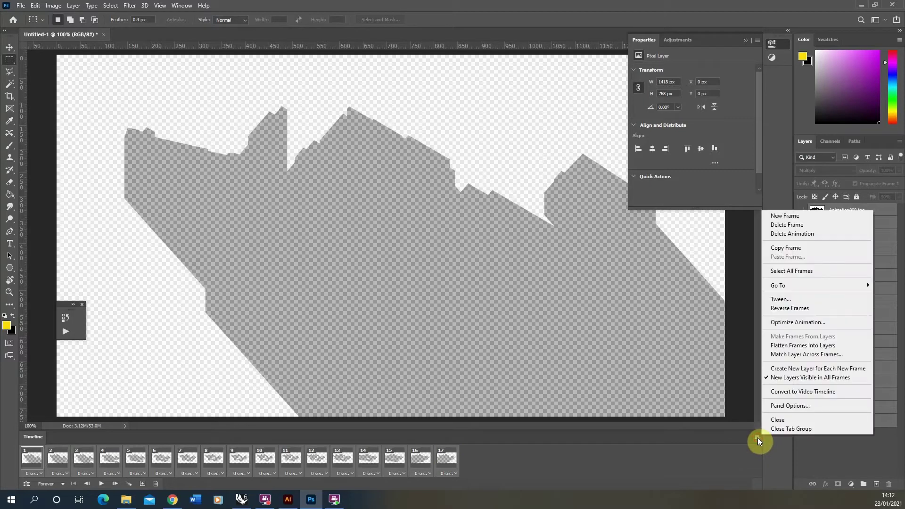
left_click(788, 309)
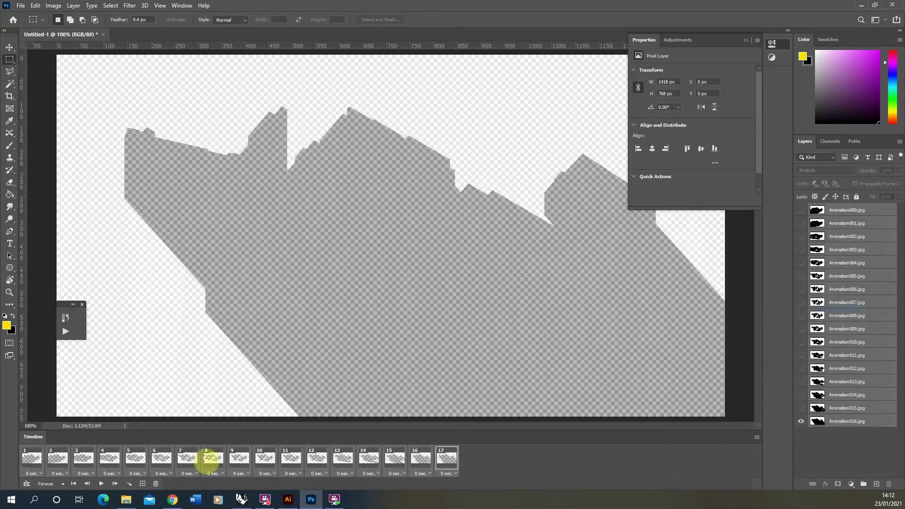
left_click(101, 484)
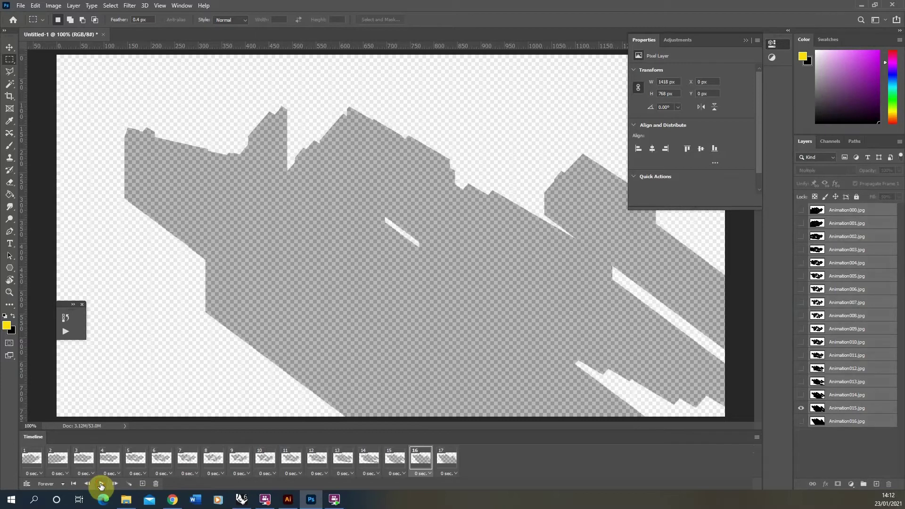
left_click(101, 485)
Collapse the Properties panel and group all the shadow frame layers into a group named Animation.
left_click(748, 39)
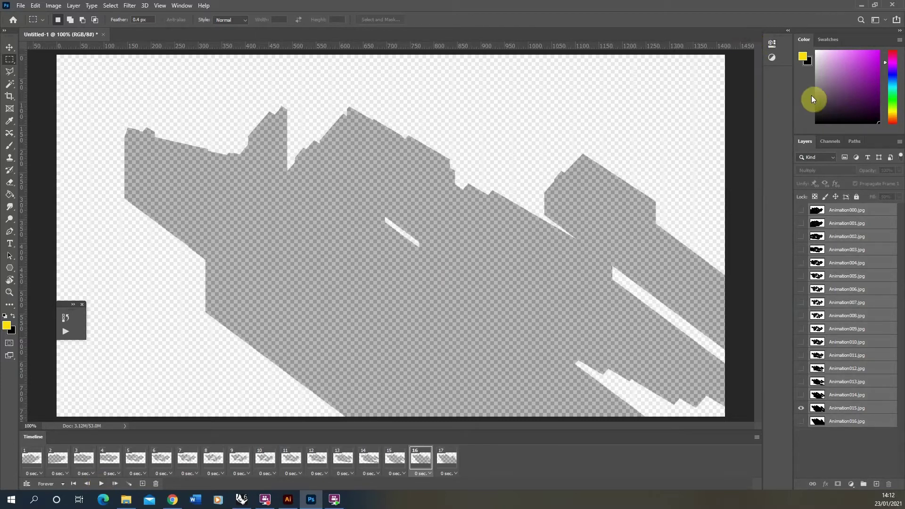
left_click(864, 484)
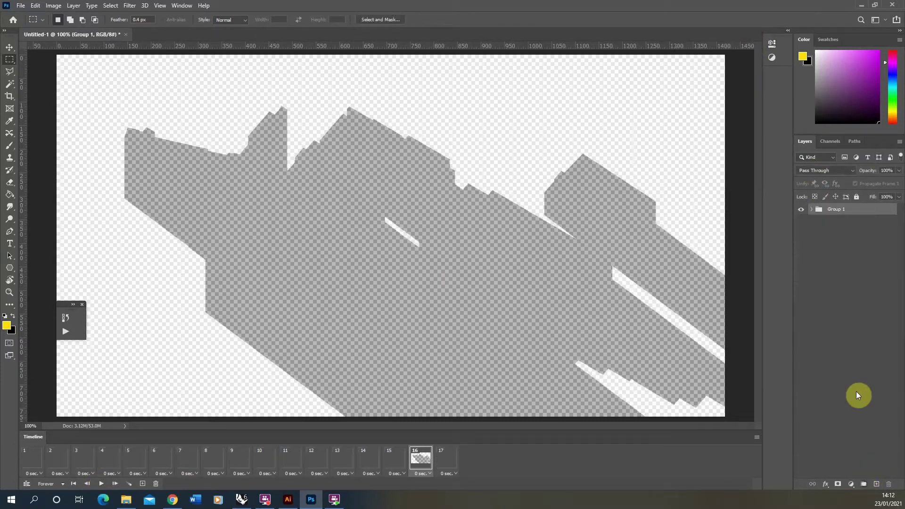
type("Animation")
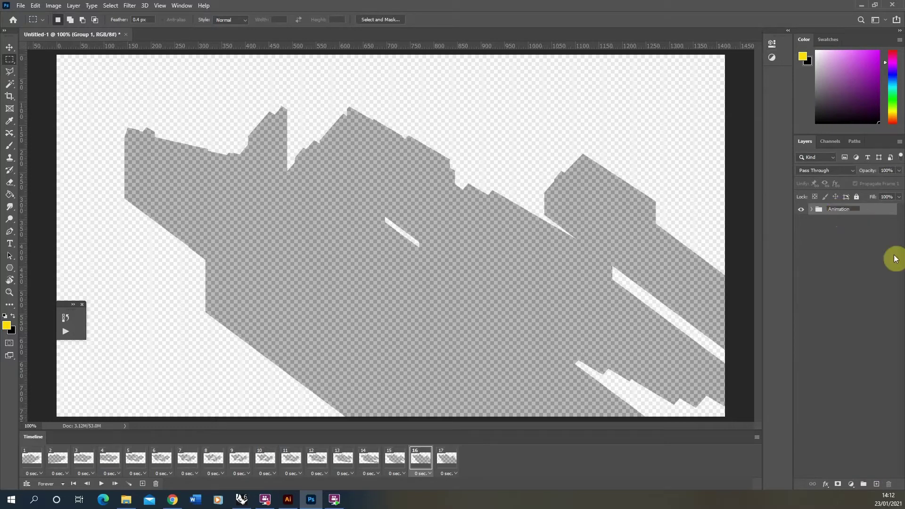
left_click(846, 245)
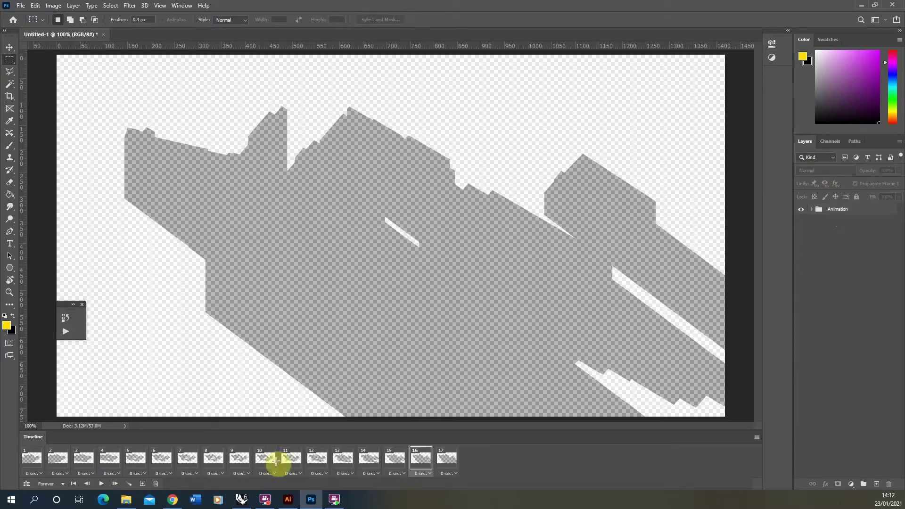
Place the exported image 01_Site 3d-02 from the project folder into the document above the Animation group.
left_click(126, 499)
left_click_drag(595, 177, 466, 69)
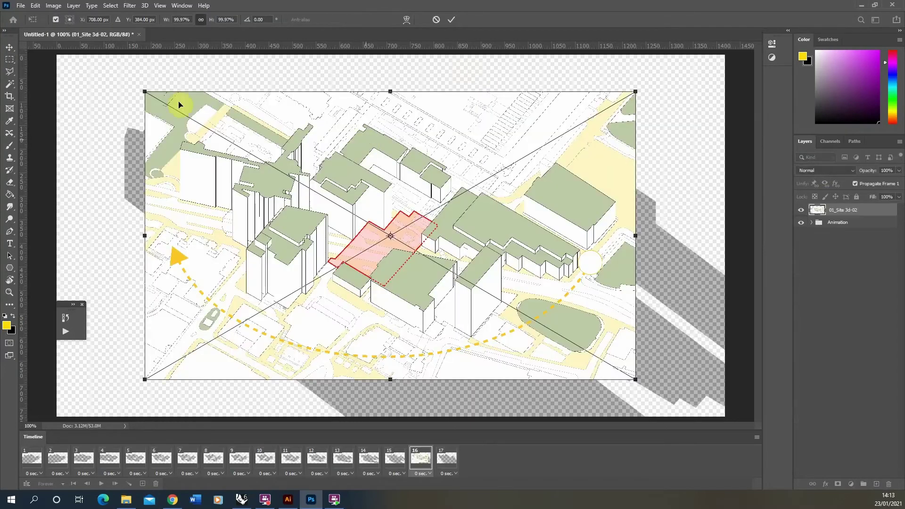
left_click(11, 60)
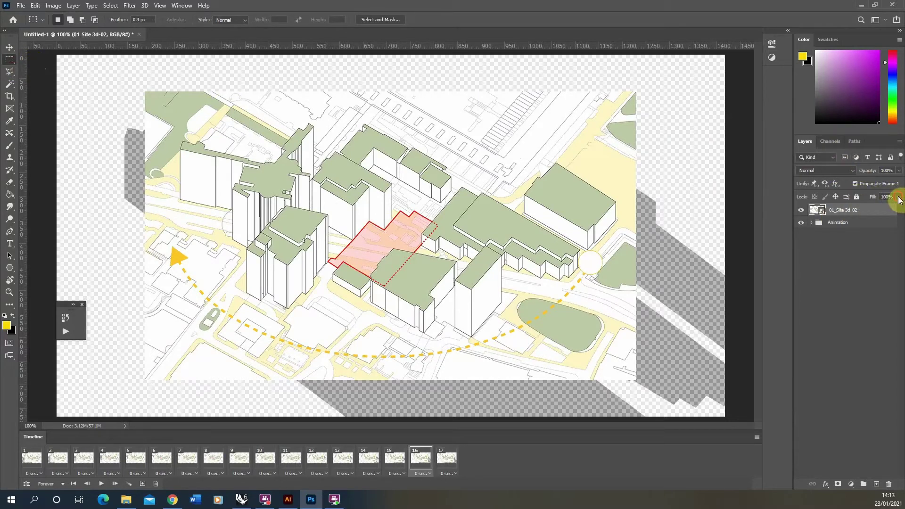
Lower the 01_Site 3d-02 layer's fill to 55% and move the image so its upper-left building corner matches the shadow outline.
left_click(879, 207)
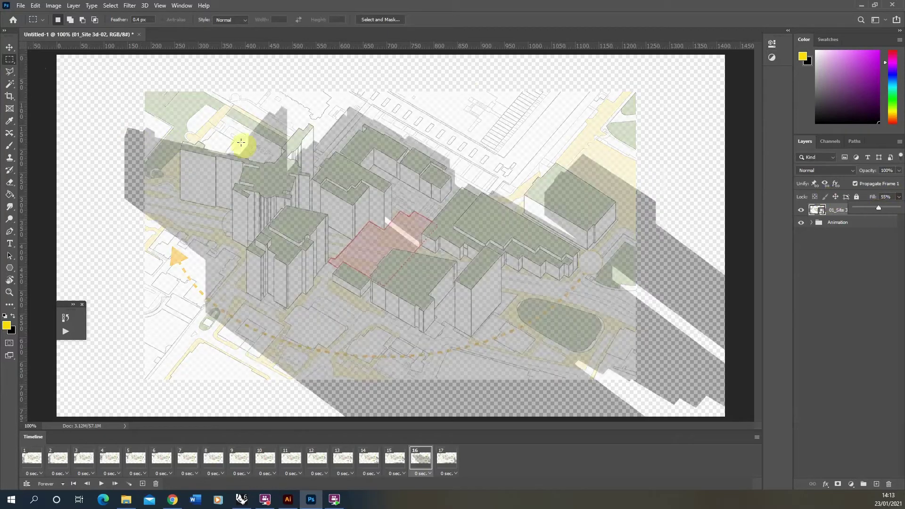
left_click(8, 48)
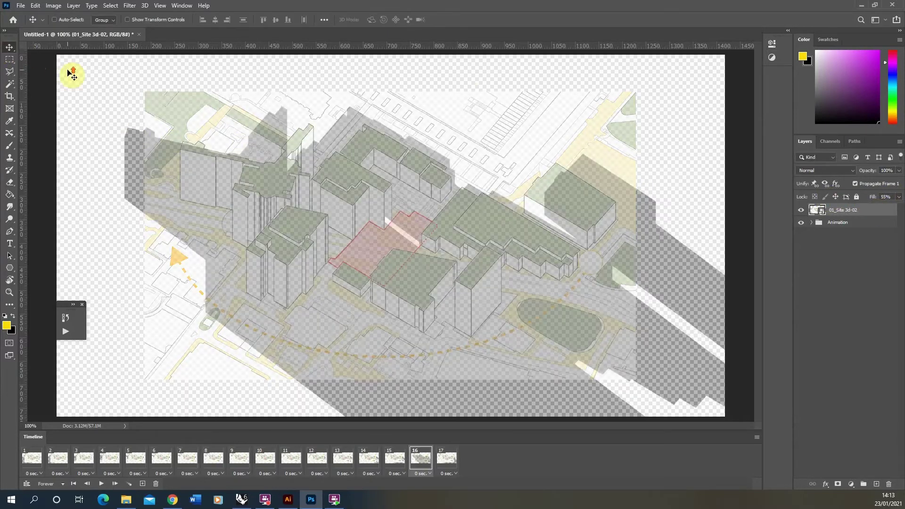
scroll(113, 94, "up", 6, "alt")
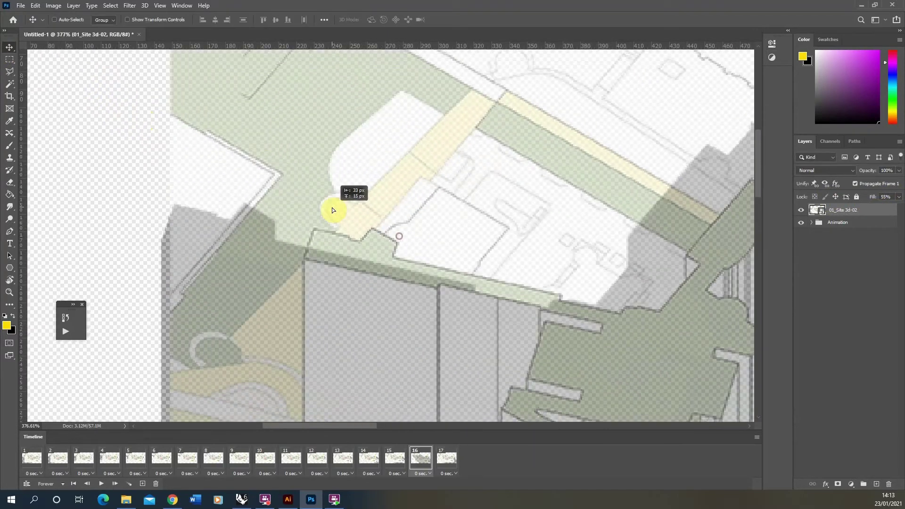
scroll(255, 214, "up", 3, "alt")
scroll(389, 243, "up", 5, "alt")
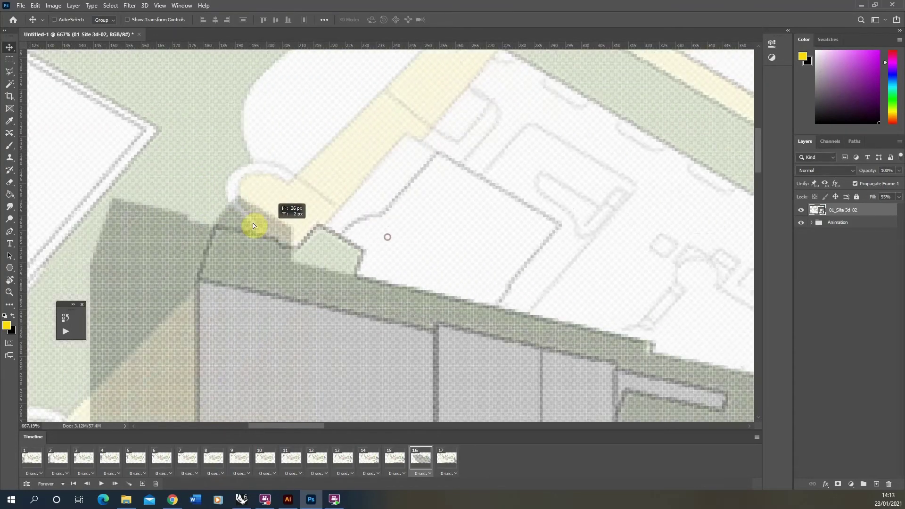
left_click(264, 218)
left_click_drag(267, 228, 279, 236)
scroll(279, 234, "down", 3, "alt")
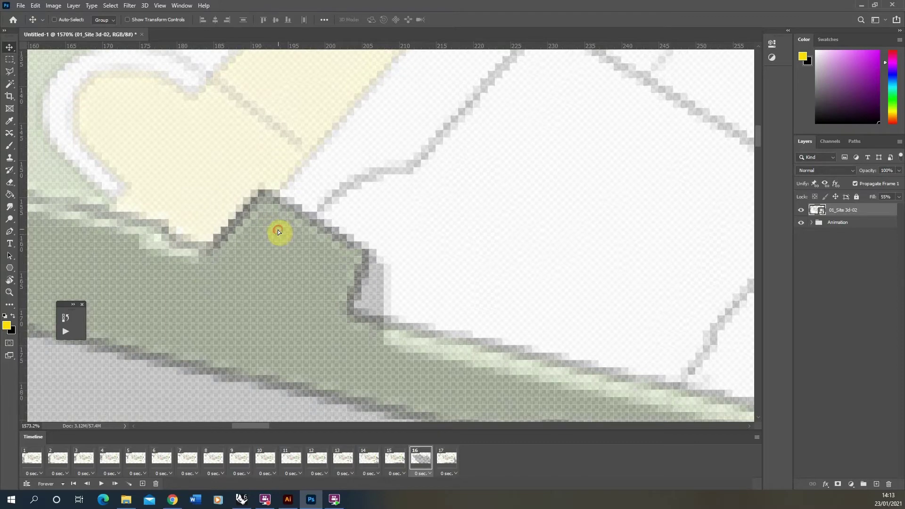
scroll(246, 203, "down", 4, "alt")
scroll(250, 205, "down", 4, "alt")
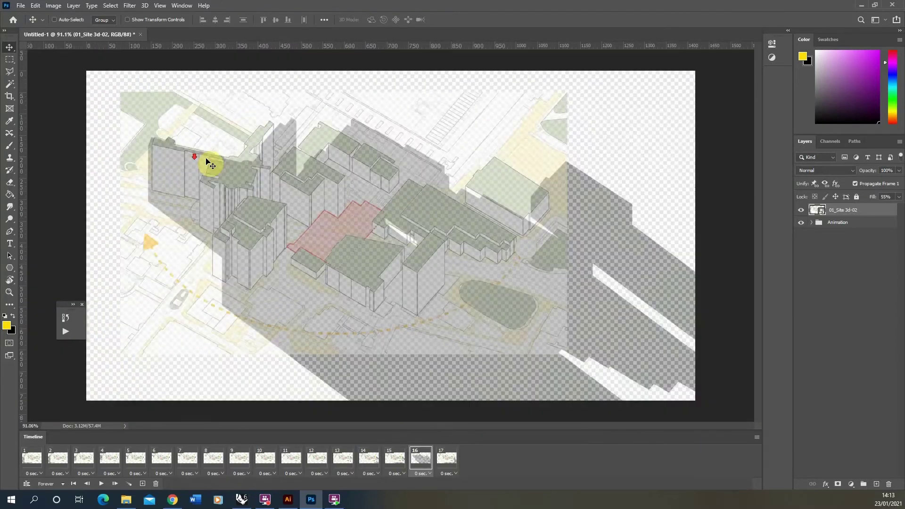
Start a free transform on the site image and move its reference point onto the aligned upper-left building corner.
key("ctrl")
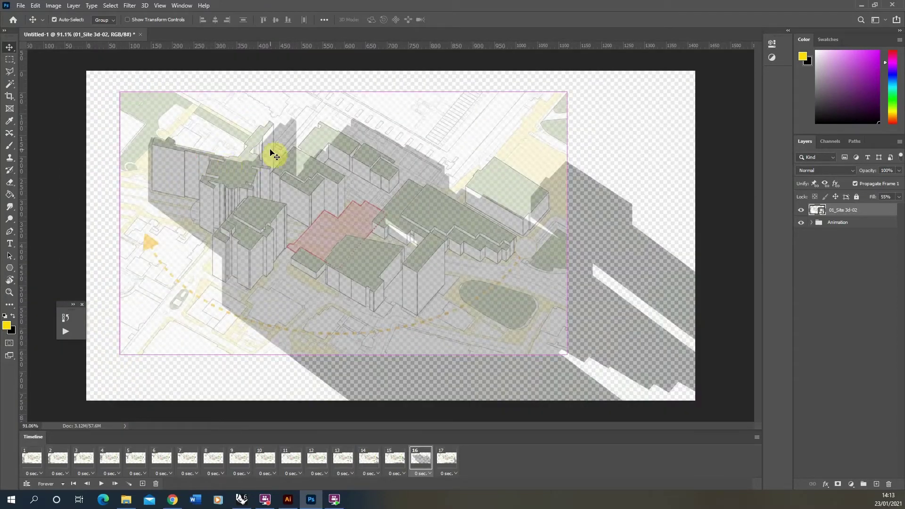
key("ctrl+t")
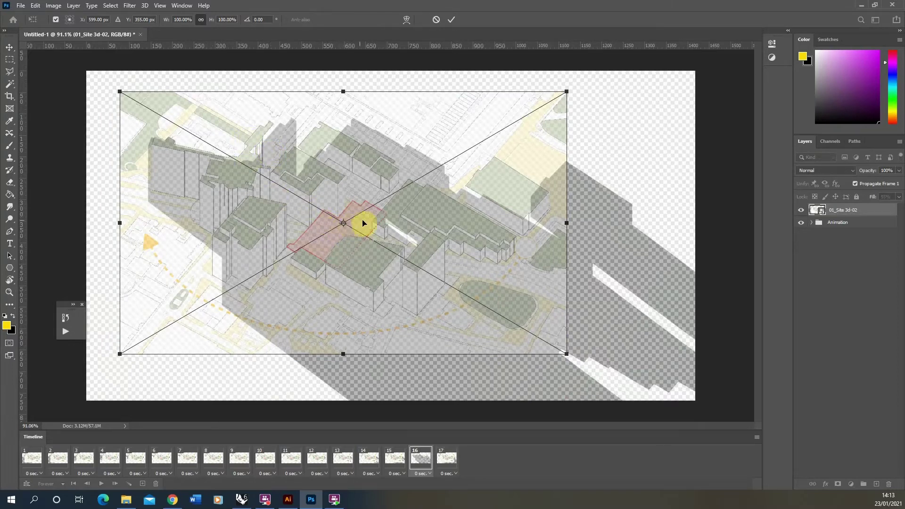
left_click(56, 20)
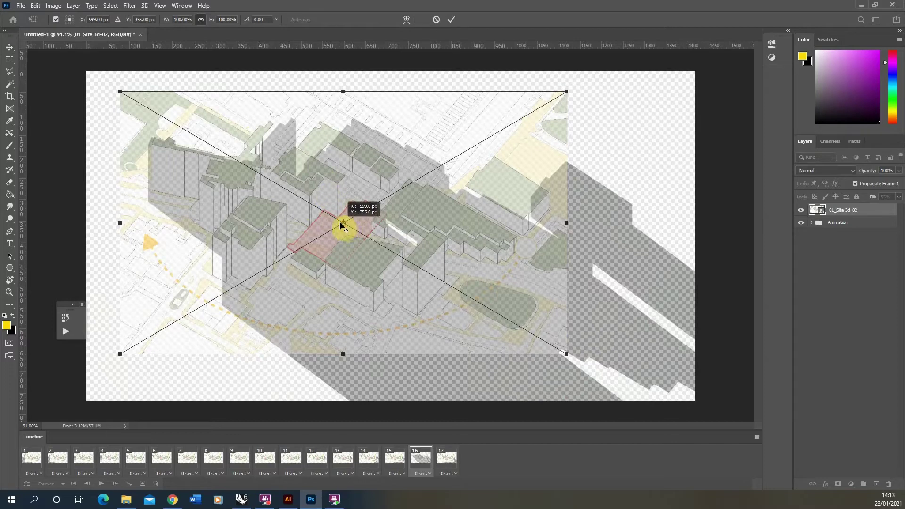
left_click_drag(326, 212, 176, 158)
scroll(162, 132, "up", 5, "alt")
scroll(156, 127, "up", 10, "alt")
scroll(162, 153, "down", 15, "alt")
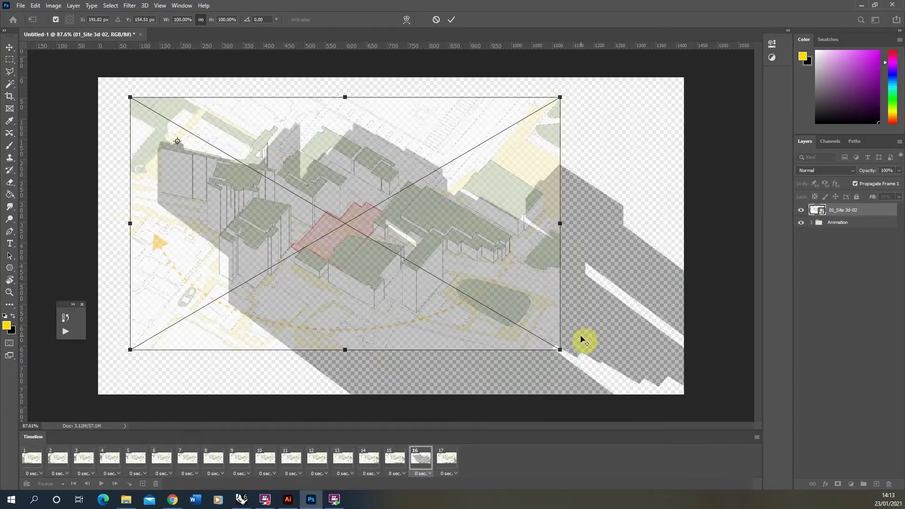
Scale the site image to about 121.88% around the reference point to match the shadows, and restore its fill to 100%.
left_click_drag(560, 350, 644, 397)
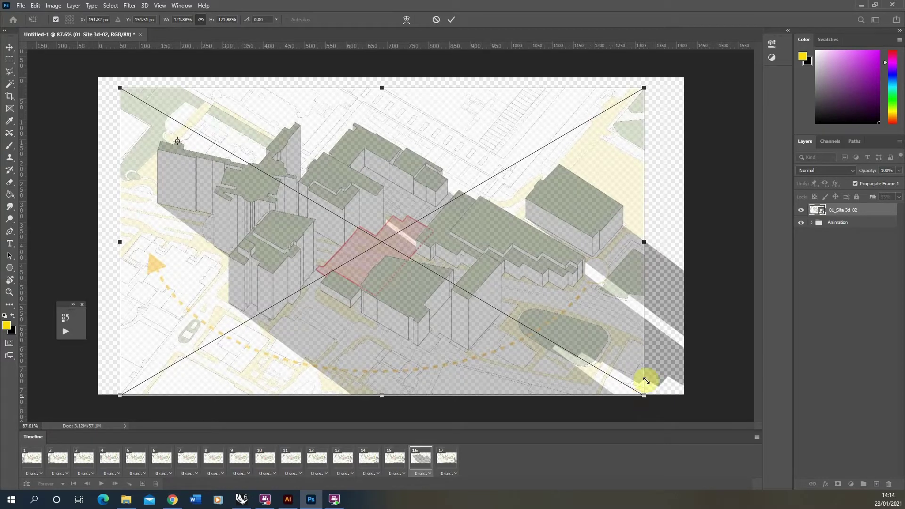
left_click(10, 60)
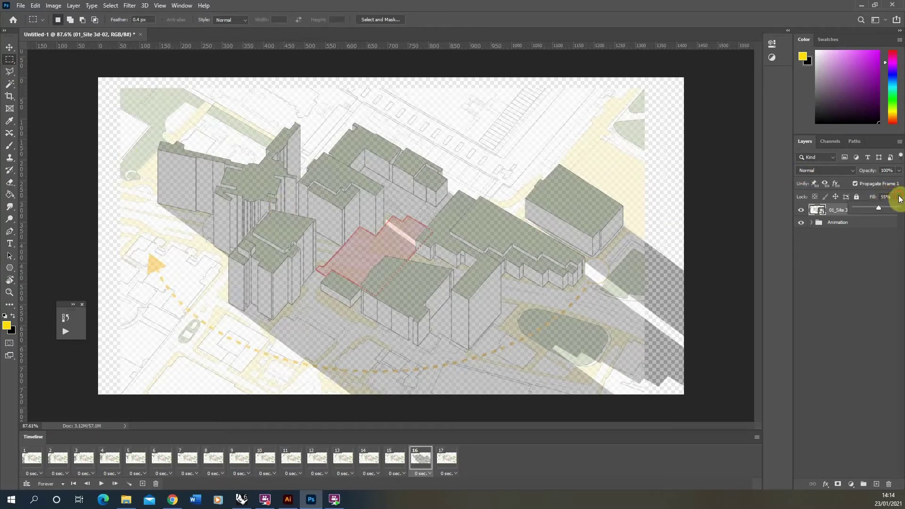
left_click_drag(882, 209, 901, 212)
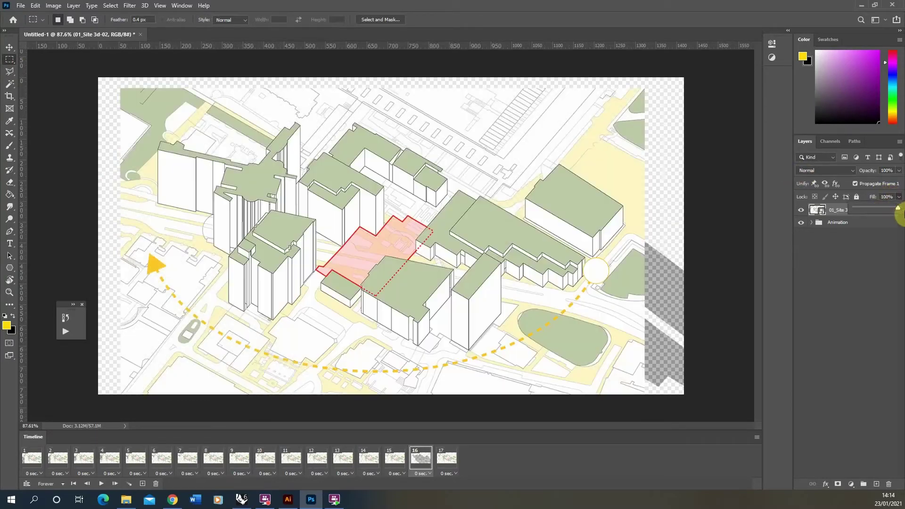
Set the 01_Site 3d-02 layer's blend mode to Multiply in frame 1.
left_click(854, 216)
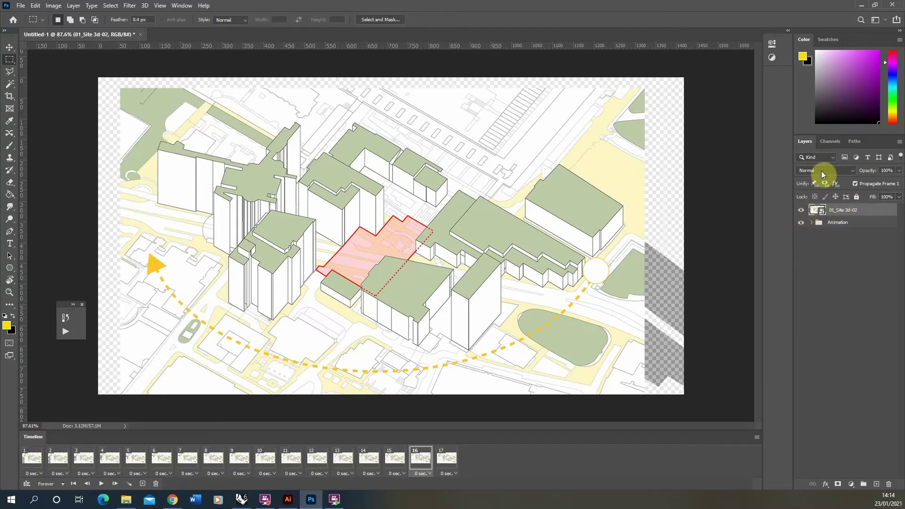
left_click(31, 461)
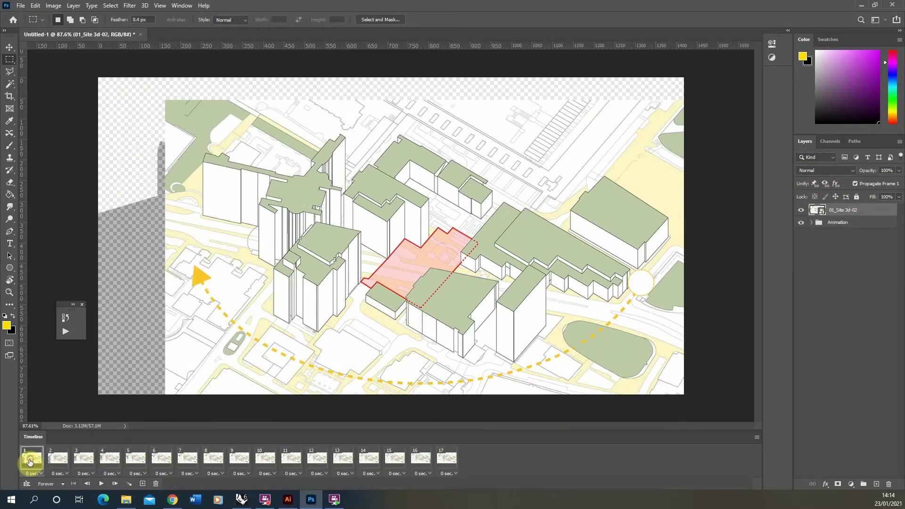
left_click(822, 174)
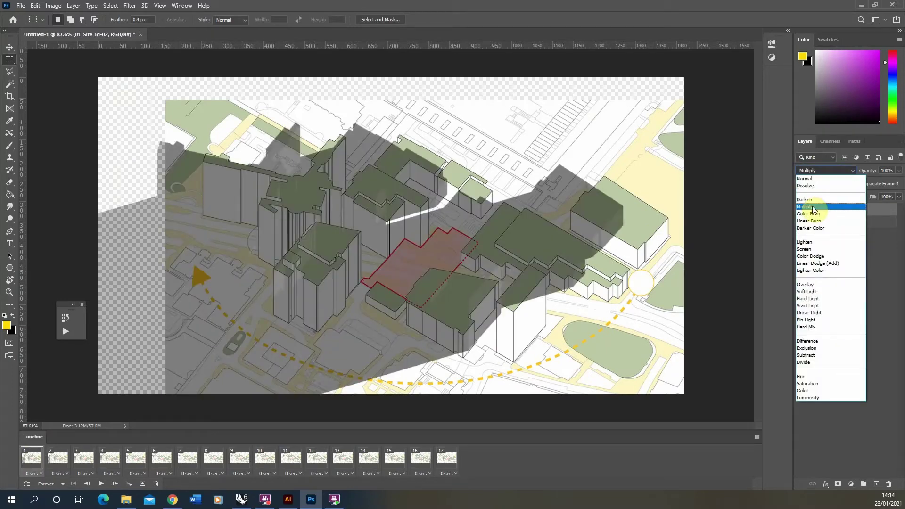
left_click(812, 207)
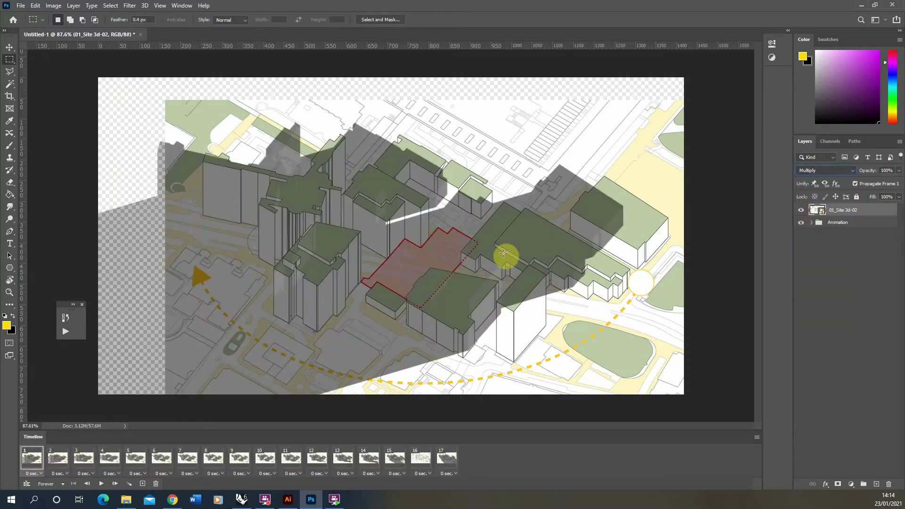
Play and stop the animation, and set the 01_Site 3d-02 layer's blend mode to Multiply in frame 16.
left_click(102, 485)
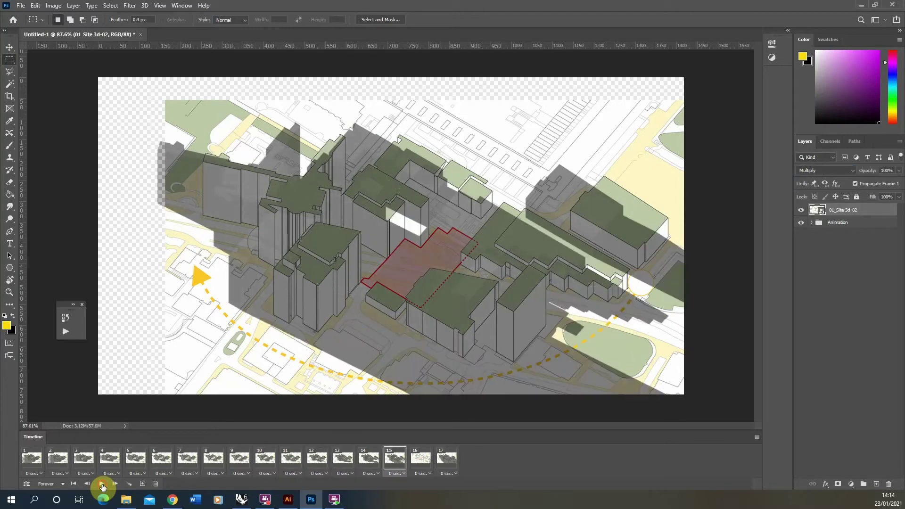
left_click(102, 484)
left_click(430, 458)
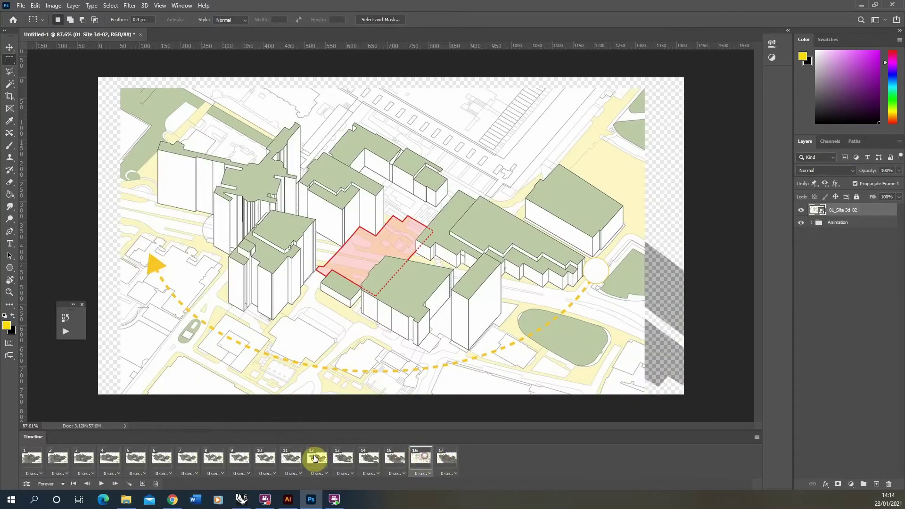
left_click(825, 172)
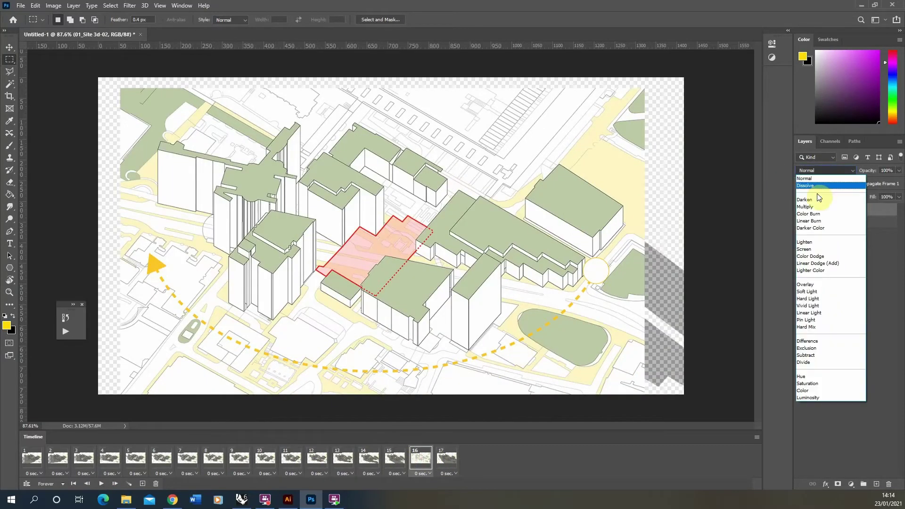
left_click(815, 208)
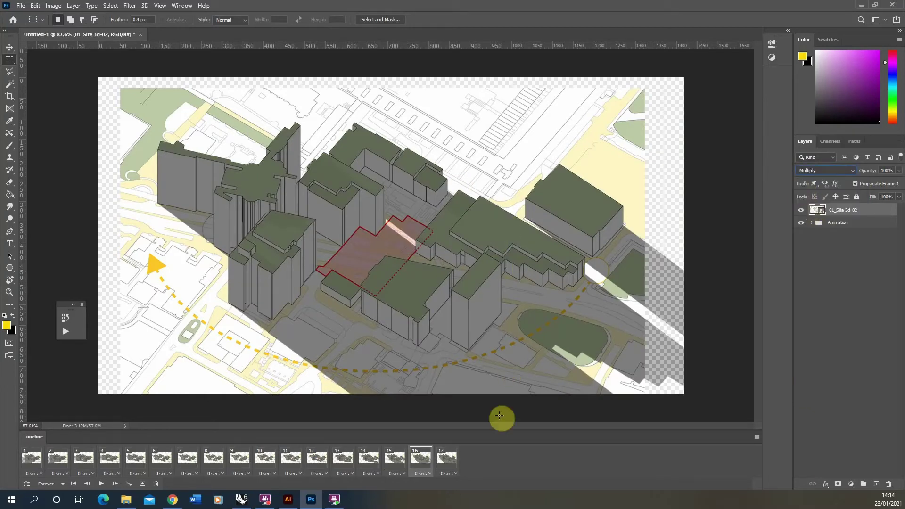
Compare the site image's alignment with the shadows across frames 15 to 17 and frames 1 to 3.
left_click(401, 460)
left_click(424, 460)
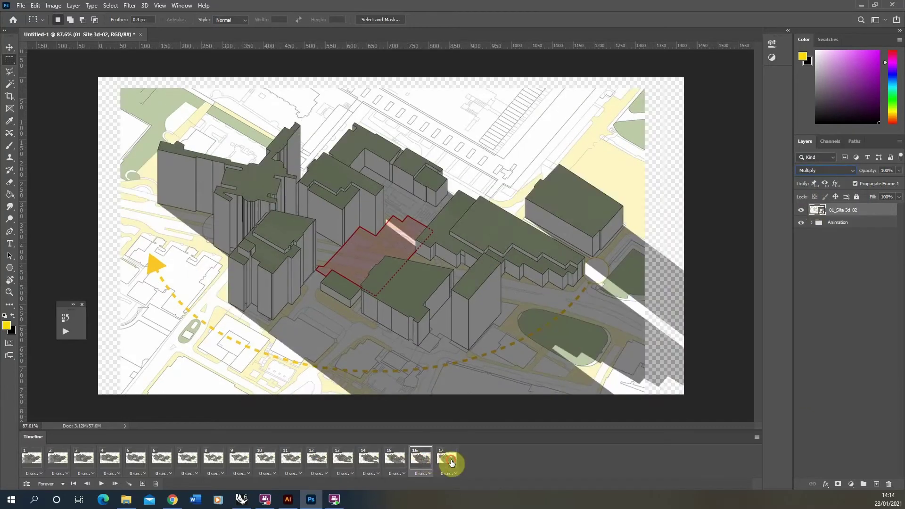
left_click(446, 459)
left_click(415, 460)
left_click(441, 461)
left_click(422, 461)
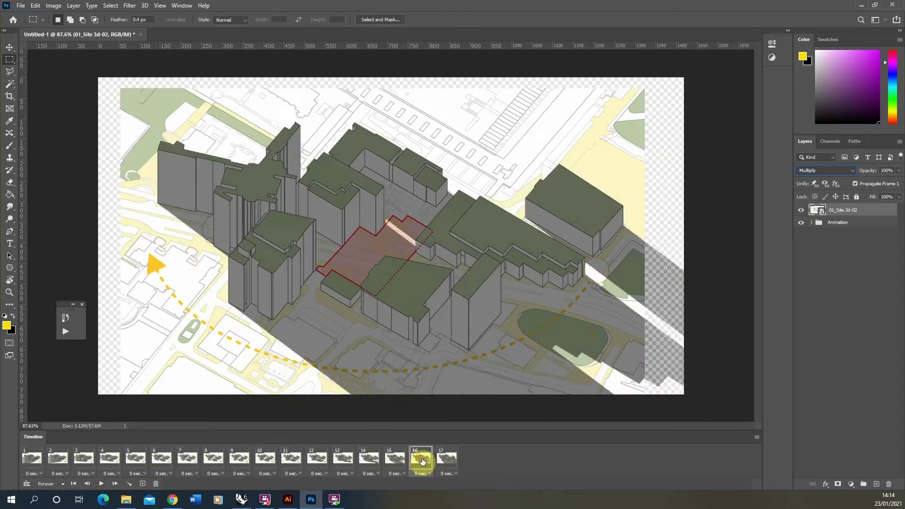
left_click(447, 459)
left_click(421, 460)
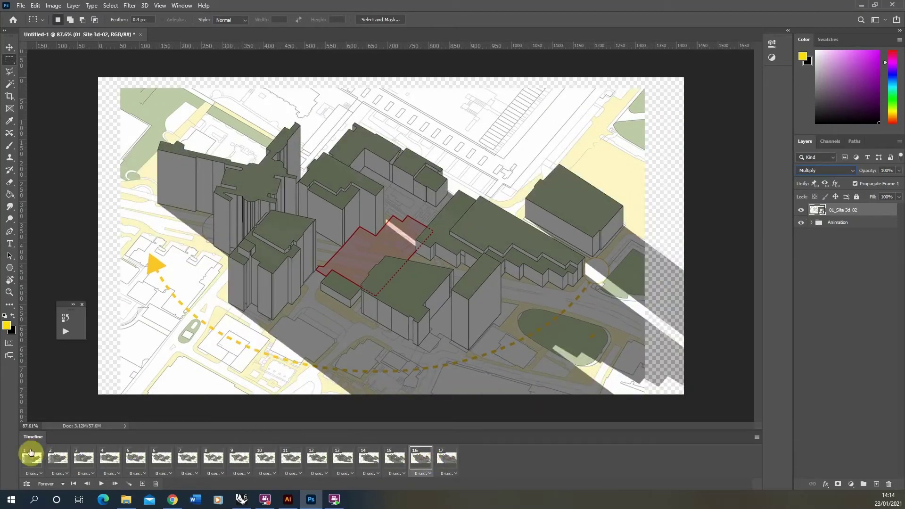
left_click(34, 458)
left_click(58, 460)
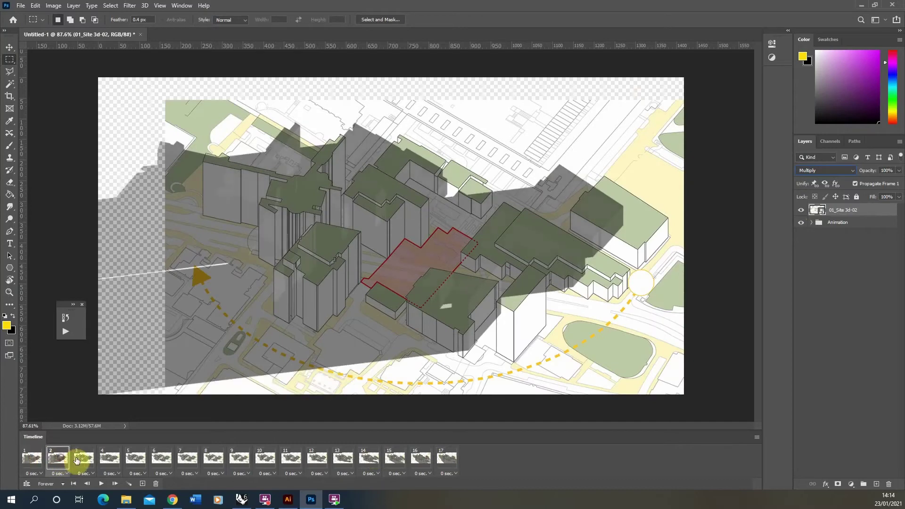
left_click(84, 459)
Move the site image in frame 1 so its upper-left building corner matches the shadow outline.
left_click(32, 460)
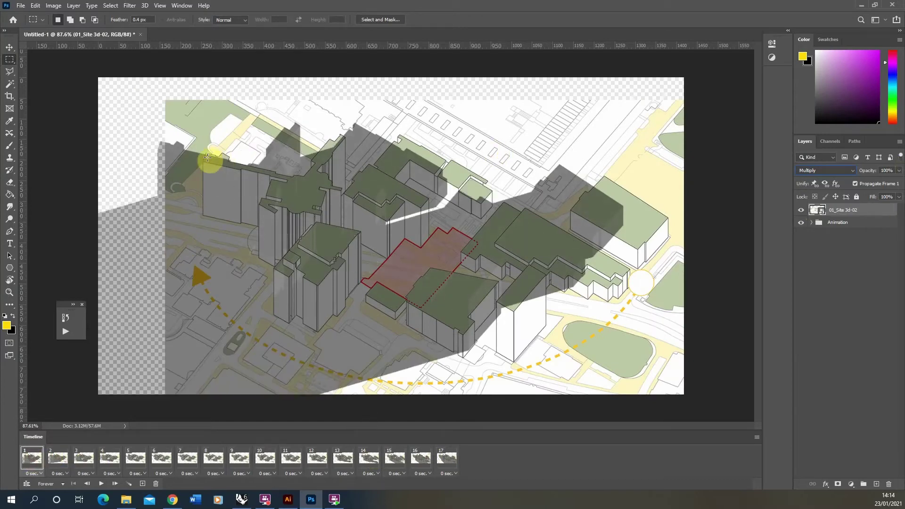
left_click(9, 47)
scroll(137, 116, "up", 5, "alt")
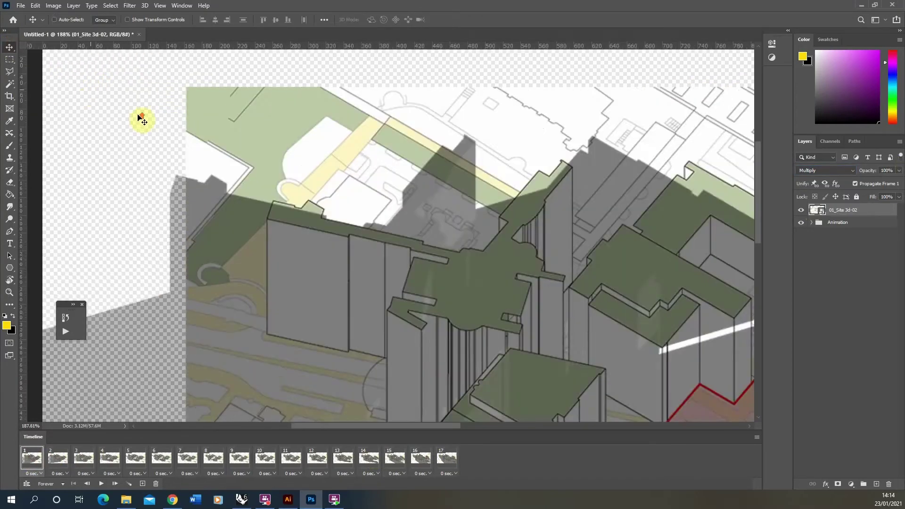
scroll(141, 118, "up", 3, "alt")
left_click_drag(364, 287, 225, 246)
scroll(178, 218, "down", 4, "alt")
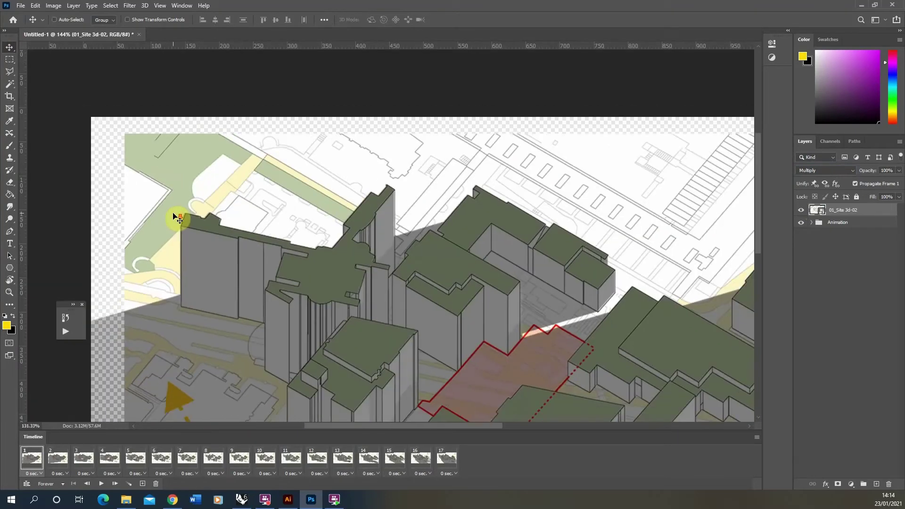
scroll(178, 219, "down", 5, "alt")
scroll(515, 212, "up", 6, "alt")
scroll(521, 187, "down", 2, "alt")
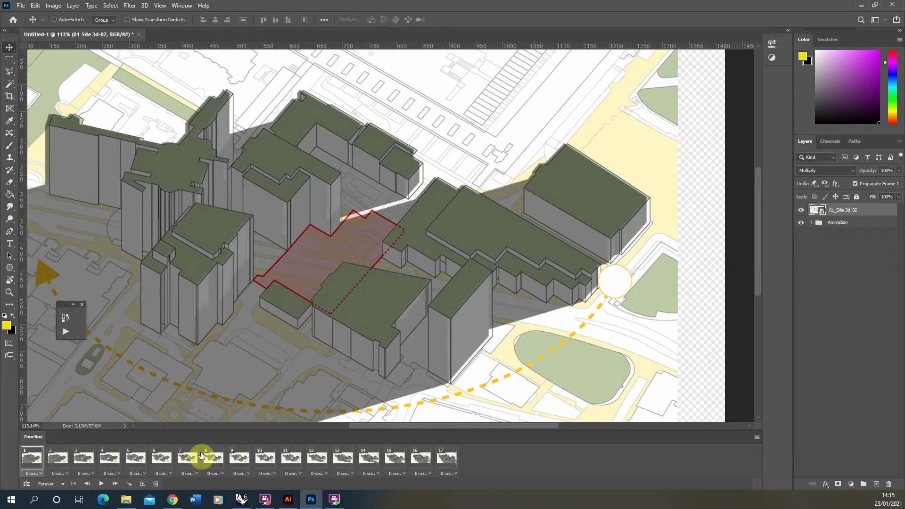
Fine-tune the site image's position in frame 2 against the upper-left building's shadow edge.
left_click(59, 459)
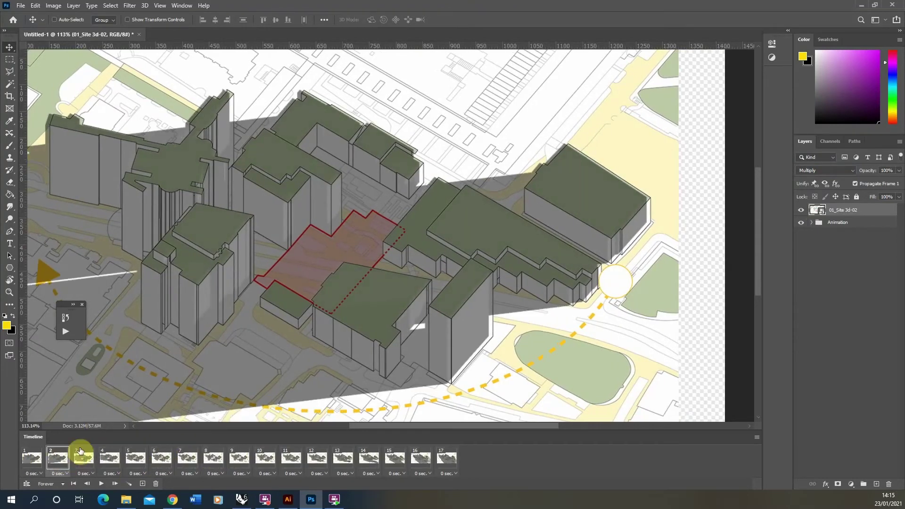
scroll(631, 289, "up", 5, "alt")
scroll(323, 219, "up", 2, "alt")
left_click_drag(323, 218, 253, 195)
scroll(24, 417, "down", 2, "alt")
left_click(60, 469)
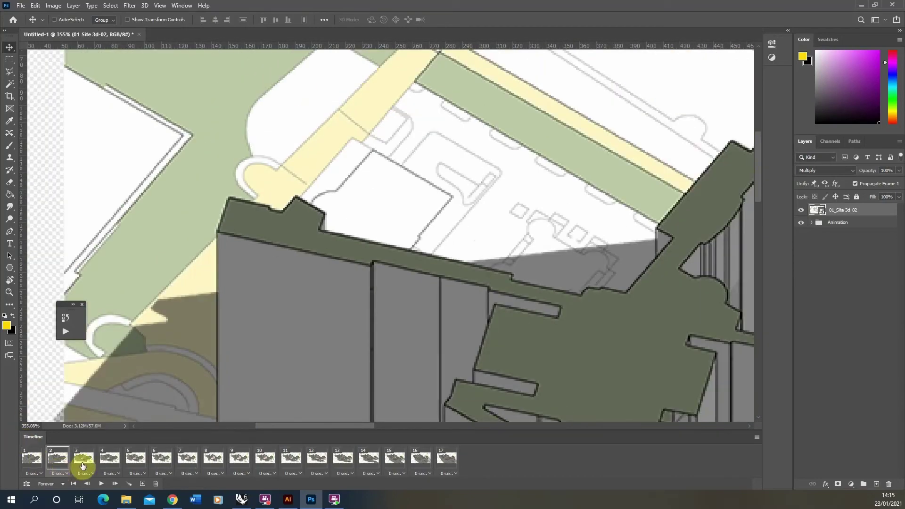
Realign the site image in frame 1 so the upper-left building's roof outline covers its shadow shape exactly.
left_click(32, 457)
scroll(363, 245, "up", 2, "alt")
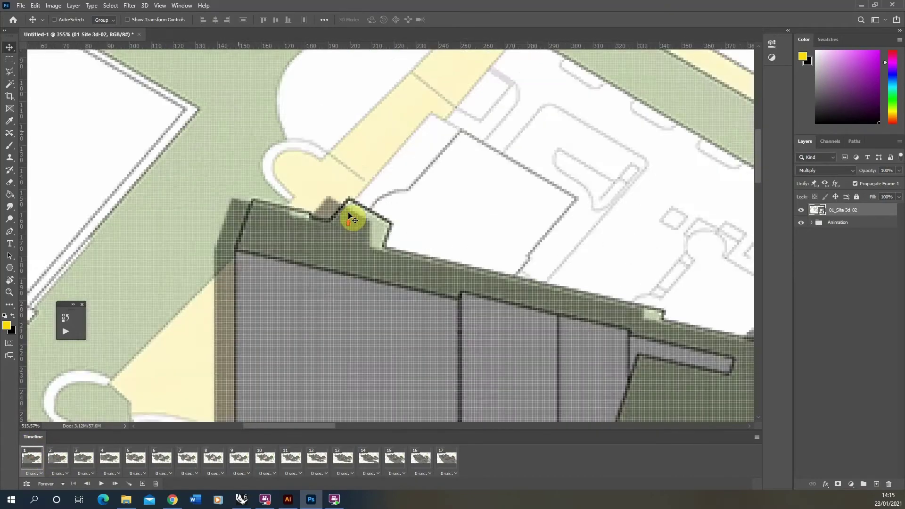
scroll(323, 211, "down", 4, "alt")
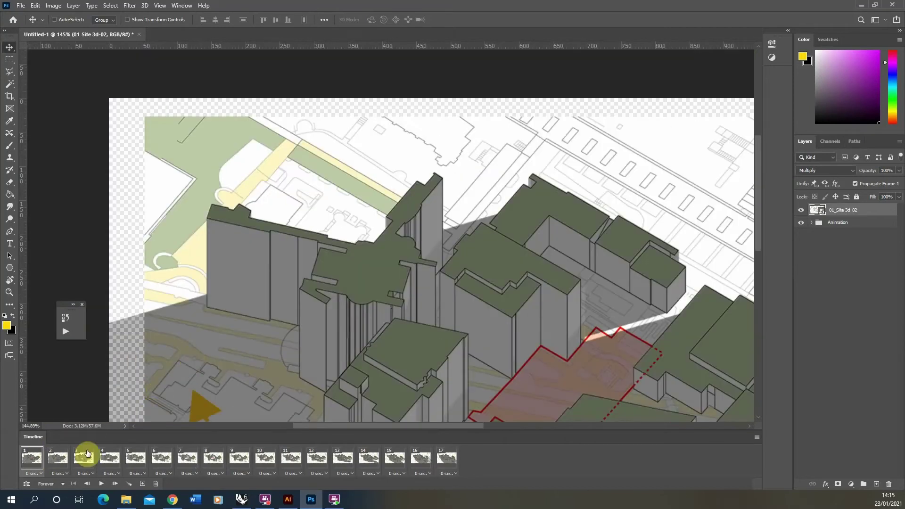
Check the alignment in a sample of frames from 3 to 10 and readjust the site image's position in frame 2.
left_click(85, 457)
left_click(101, 459)
left_click(161, 460)
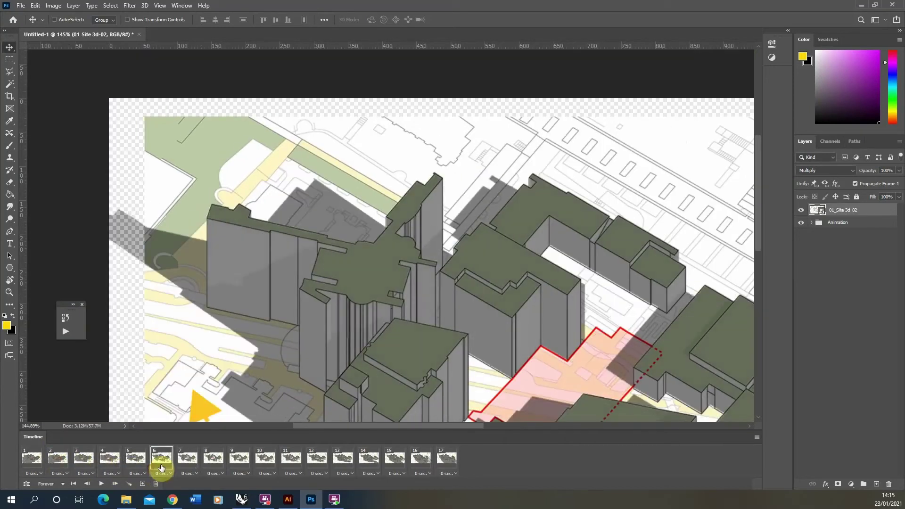
left_click(213, 460)
left_click(265, 460)
left_click(31, 469)
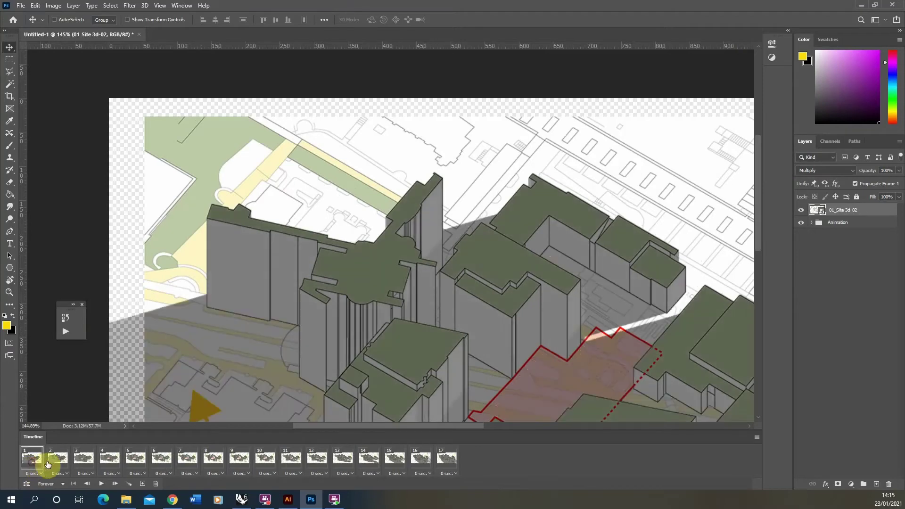
left_click(69, 466)
scroll(266, 172, "up", 5, "alt")
left_click_drag(202, 269, 221, 271)
scroll(169, 293, "down", 4, "alt")
Step through the frames from 1 to 16 and check the site image's alignment with each shadow layer.
left_click(31, 459)
left_click(67, 462)
left_click(84, 459)
left_click(109, 460)
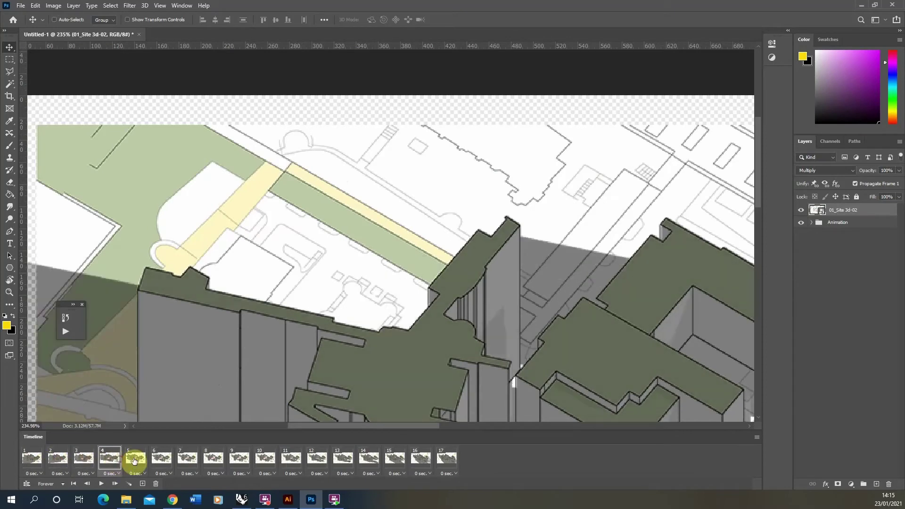
left_click(135, 459)
left_click(162, 460)
left_click(187, 460)
left_click(212, 460)
left_click(239, 460)
left_click(265, 459)
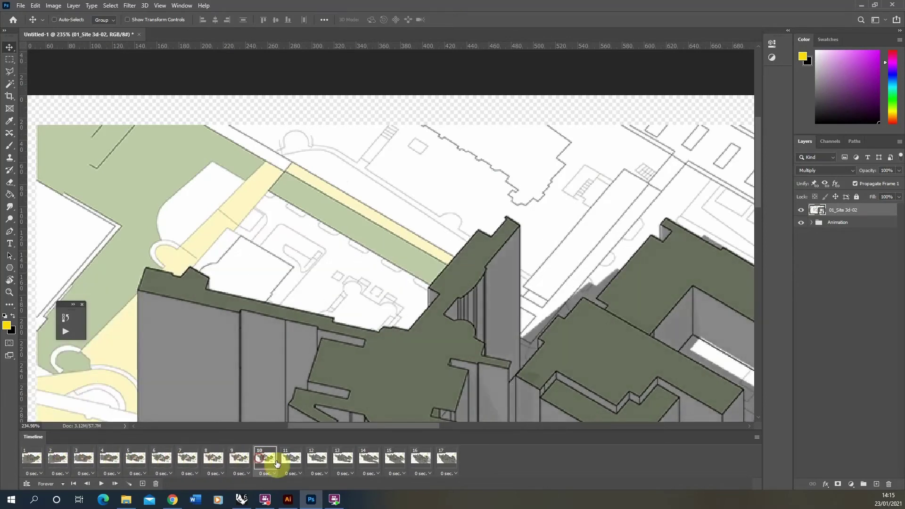
left_click(291, 459)
left_click(317, 460)
left_click(343, 460)
left_click(368, 460)
left_click(395, 459)
left_click(415, 460)
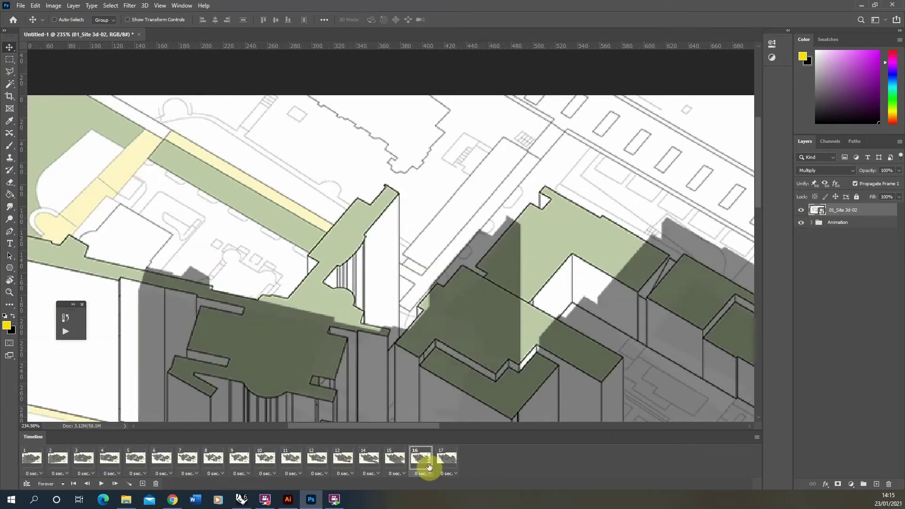
left_click(401, 460)
Expand the Animation group and, in frame 16, move the 01_Site 3d-02 image so the upper-left building matches the Animation015.jpg shadow.
left_click(416, 460)
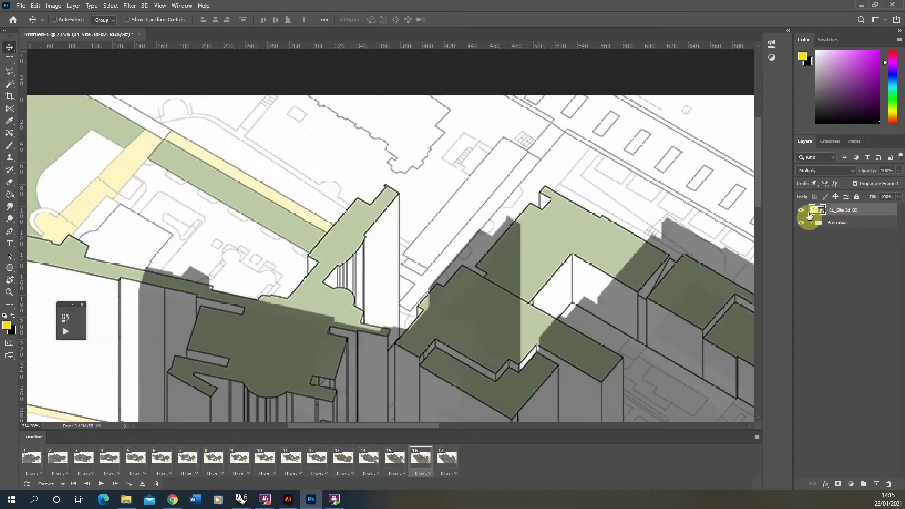
left_click(811, 223)
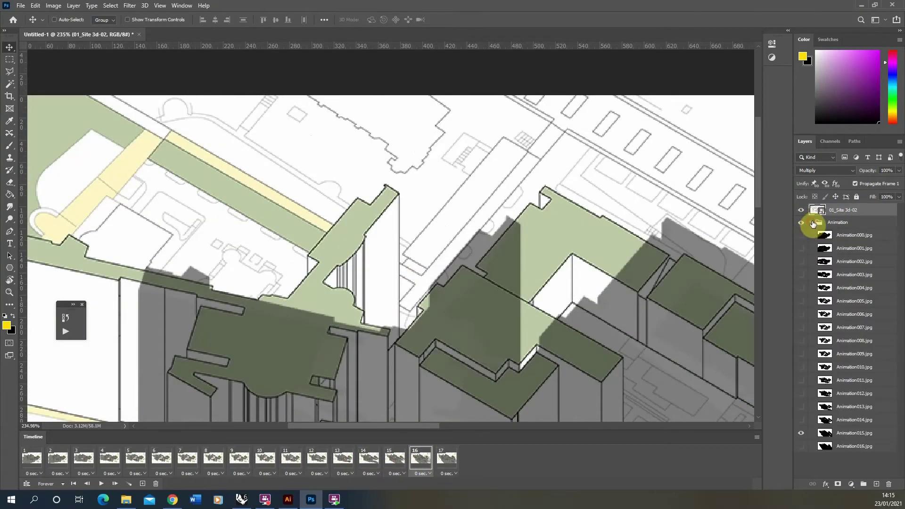
left_click(851, 432)
scroll(370, 296, "up", 2, "alt")
scroll(121, 239, "down", 4, "alt")
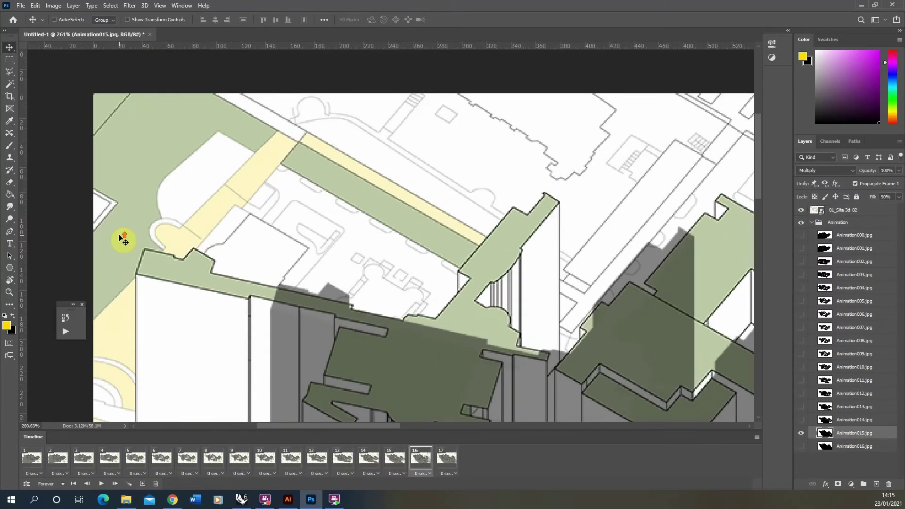
scroll(521, 299, "up", 2, "alt")
left_click(848, 211)
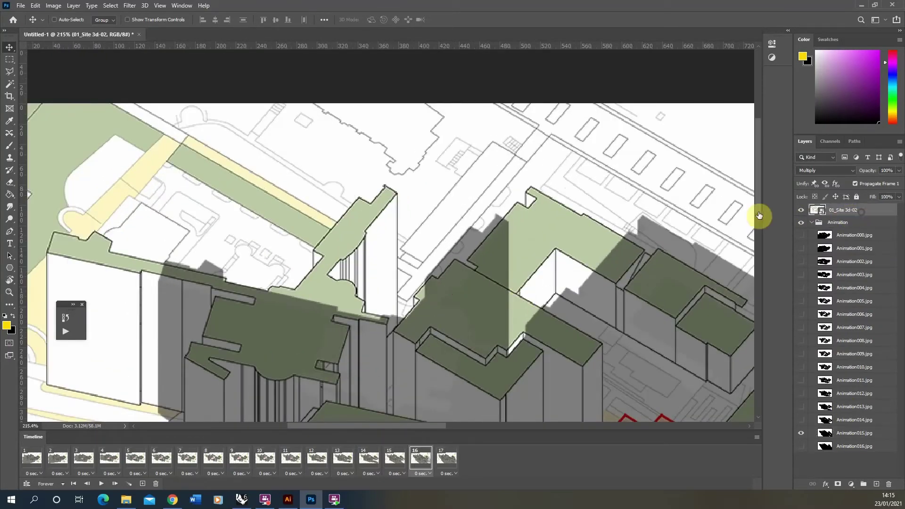
left_click_drag(126, 256, 184, 273)
scroll(243, 281, "up", 6, "alt")
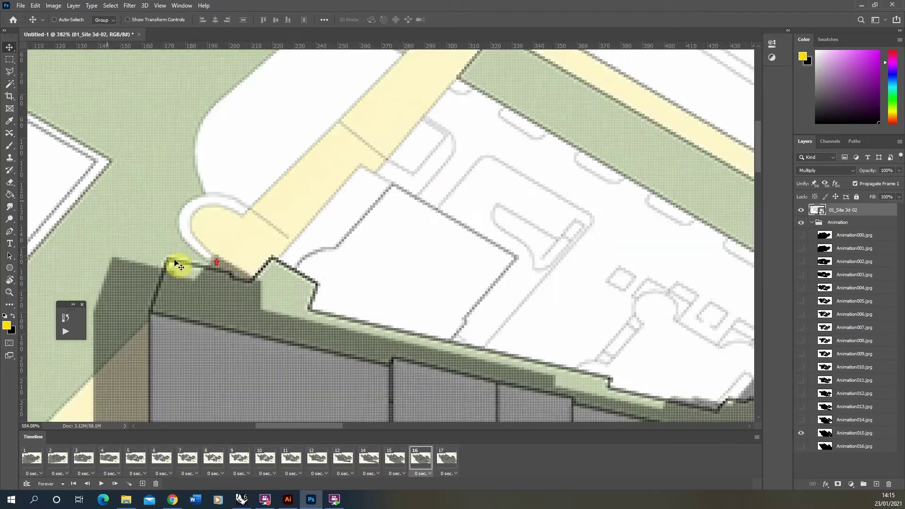
left_click_drag(304, 280, 228, 279)
scroll(194, 229, "down", 6, "alt")
Compare frames 15, 16 and 17 up close to check the site image's alignment at the upper-left building.
left_click(396, 457)
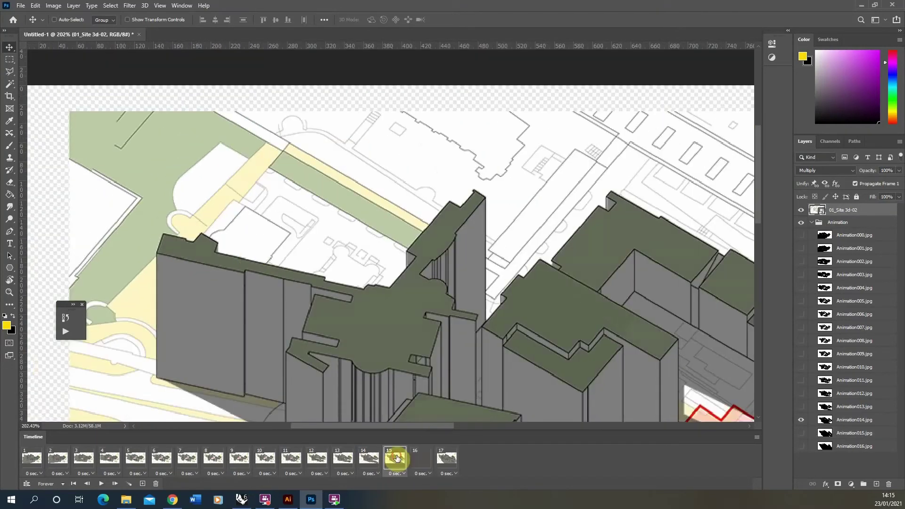
left_click(422, 461)
left_click(396, 459)
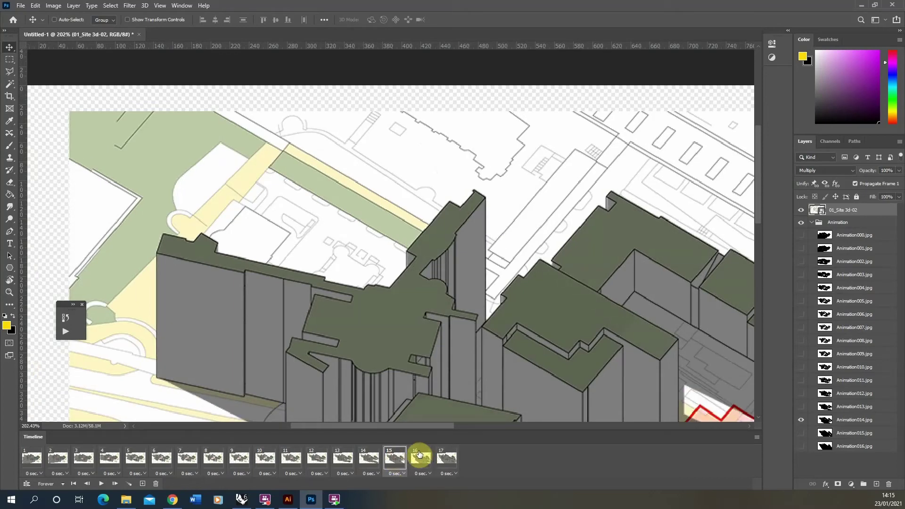
left_click(417, 459)
scroll(198, 212, "up", 6, "alt")
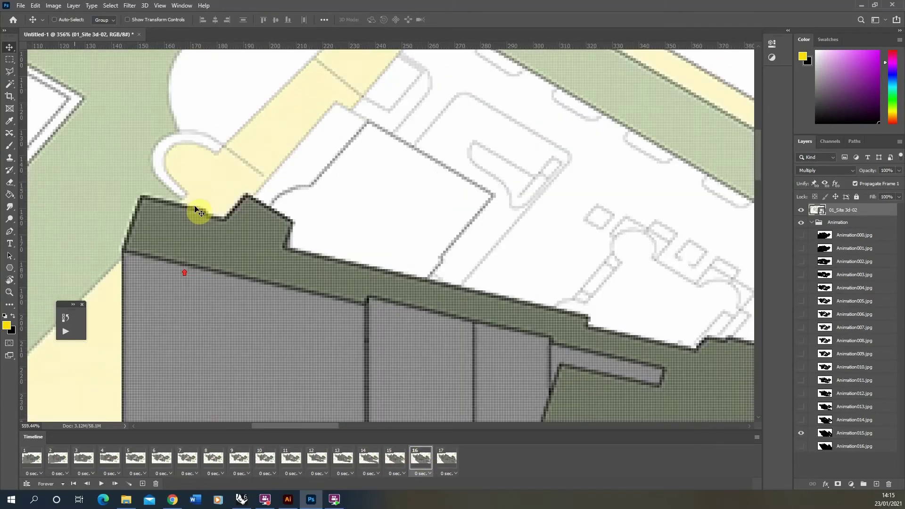
left_click(396, 459)
scroll(218, 275, "down", 6, "alt")
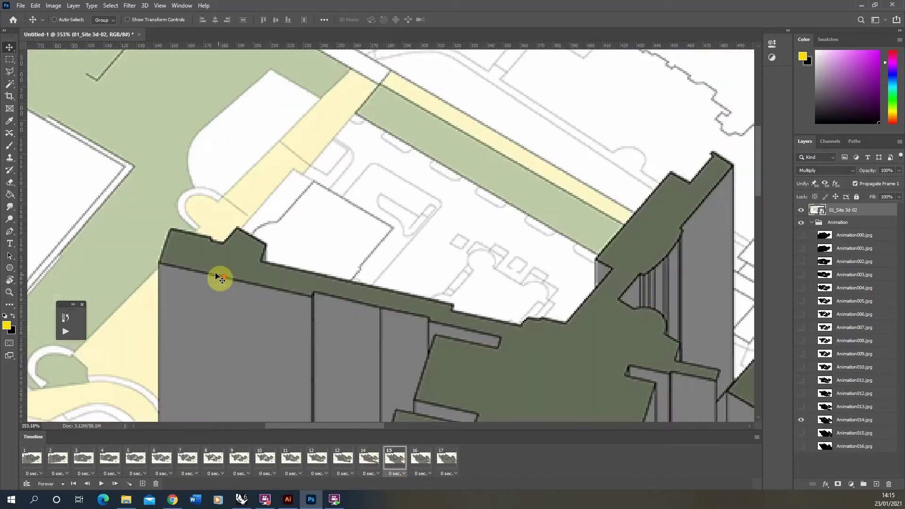
left_click(422, 460)
left_click(446, 460)
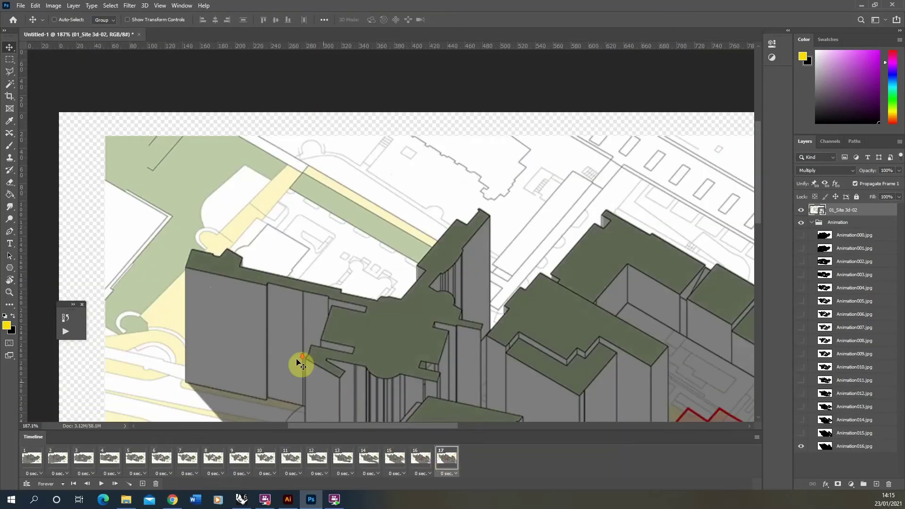
Play the animation from frame 1 to check the shadow movement at the current frame delay.
scroll(299, 364, "down", 3, "alt")
left_click(31, 462)
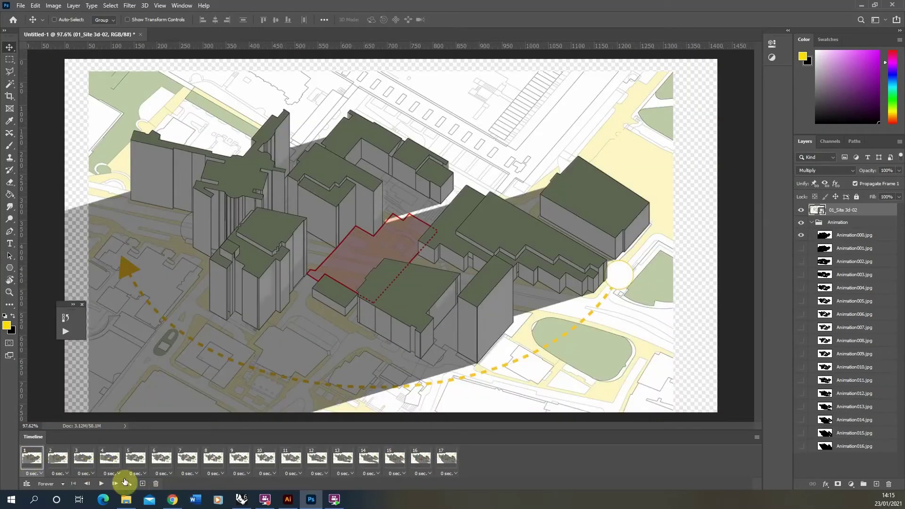
left_click(102, 484)
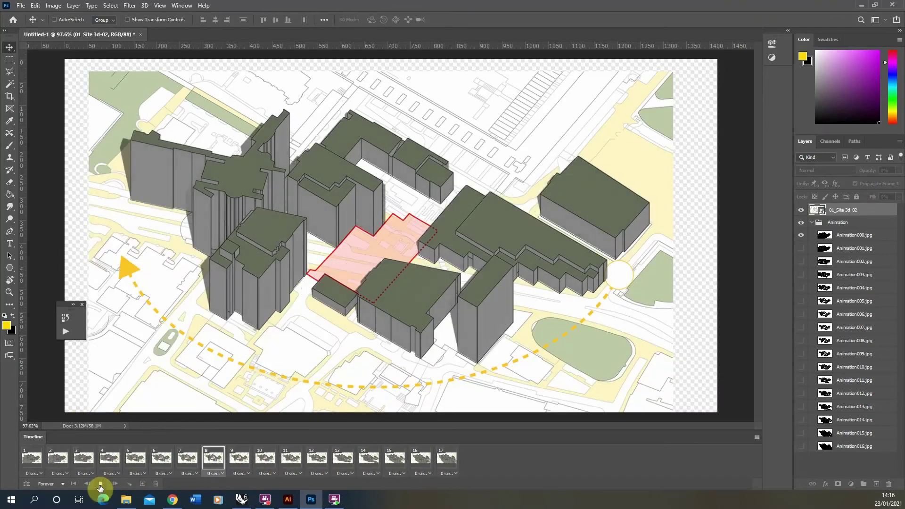
left_click(100, 486)
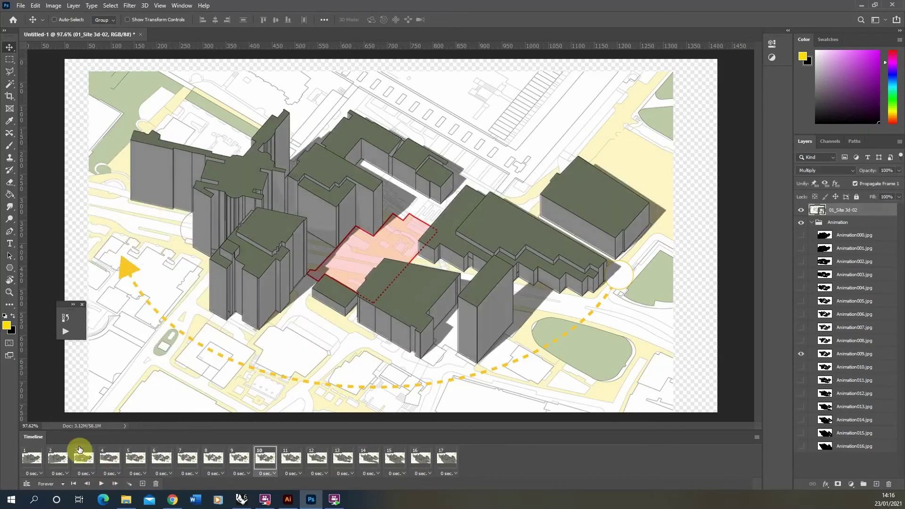
Set the delay of all 17 frames to 0.5 seconds and preview the animation.
left_click(34, 458)
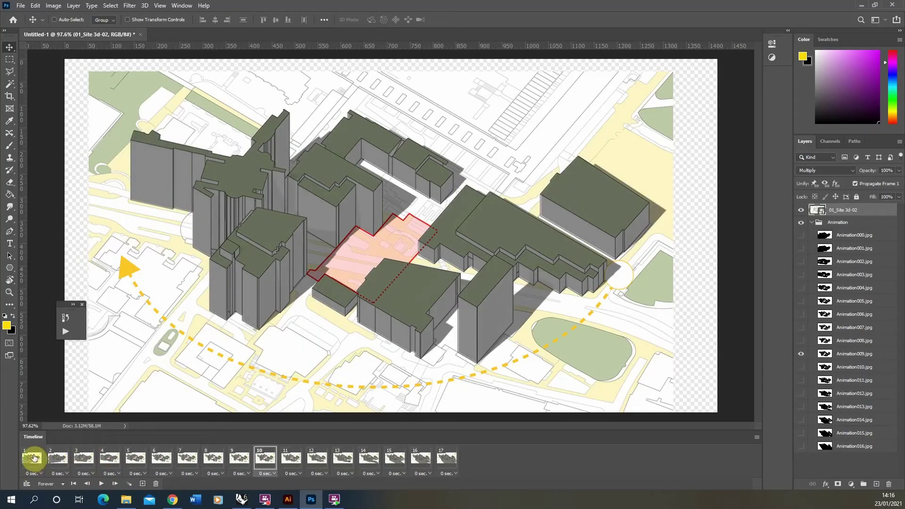
left_click(454, 465, "shift")
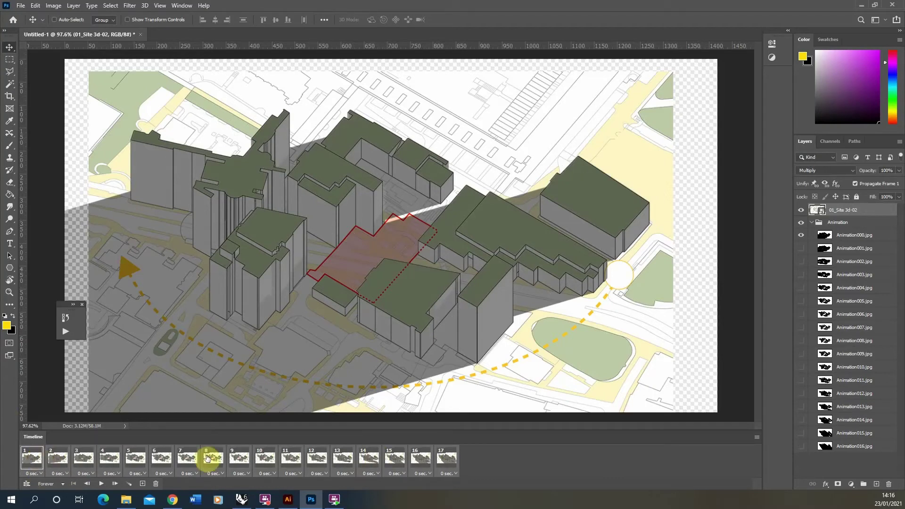
left_click(117, 473)
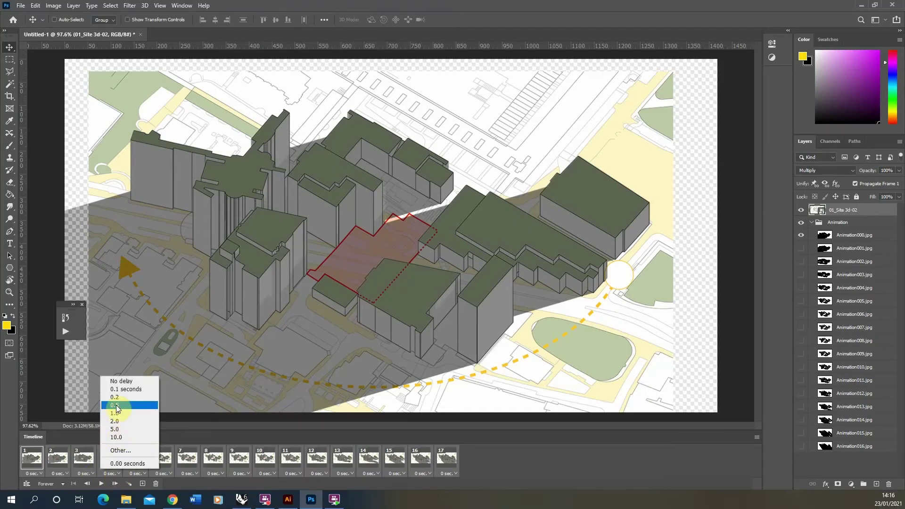
left_click(117, 406)
left_click(101, 484)
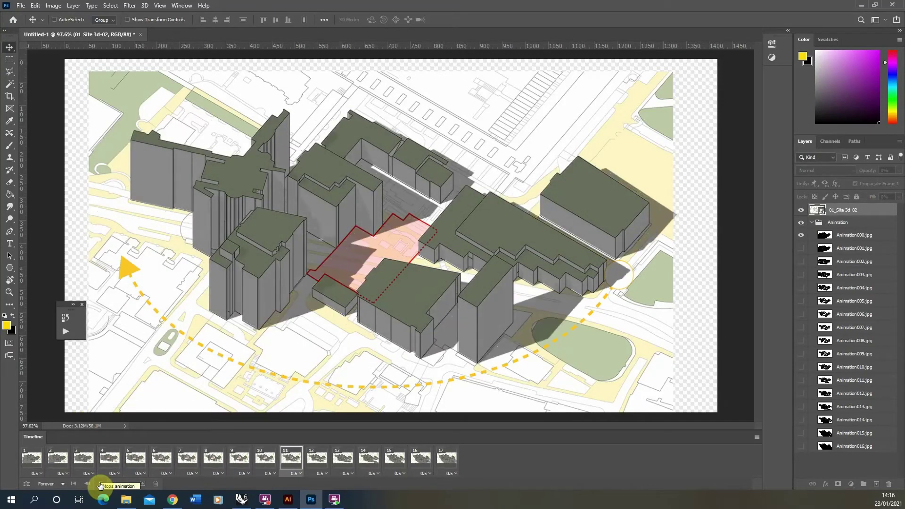
left_click(100, 484)
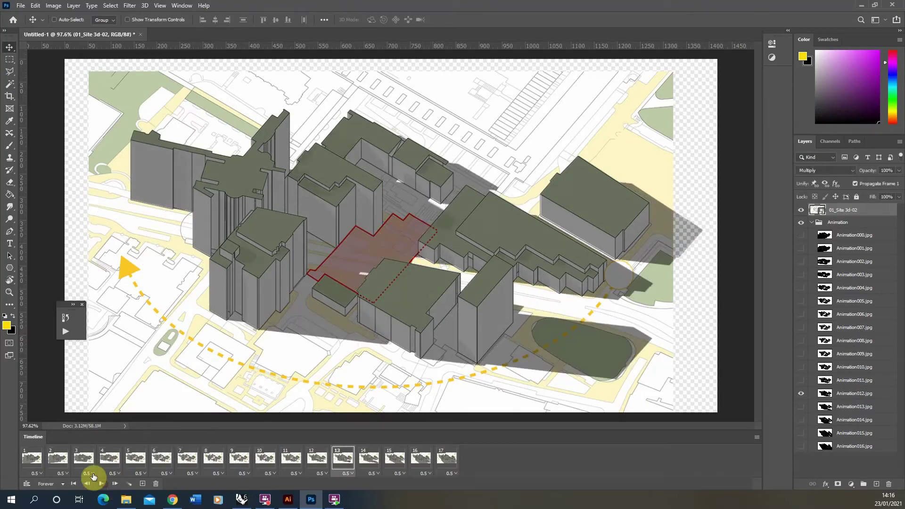
Set the delay of all 17 frames to 0.2 seconds and play the animation to check its speed.
left_click(90, 474)
left_click(23, 470)
left_click(26, 460)
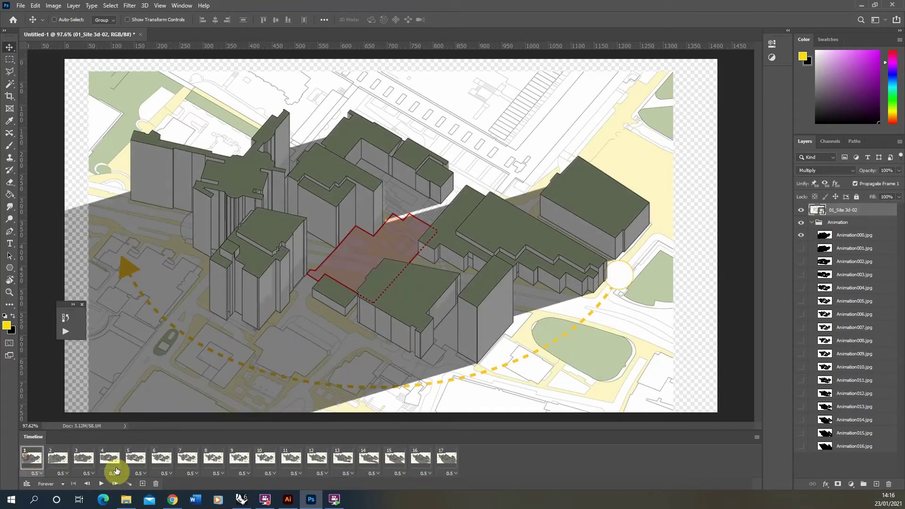
left_click(443, 453, "shift")
left_click(87, 473)
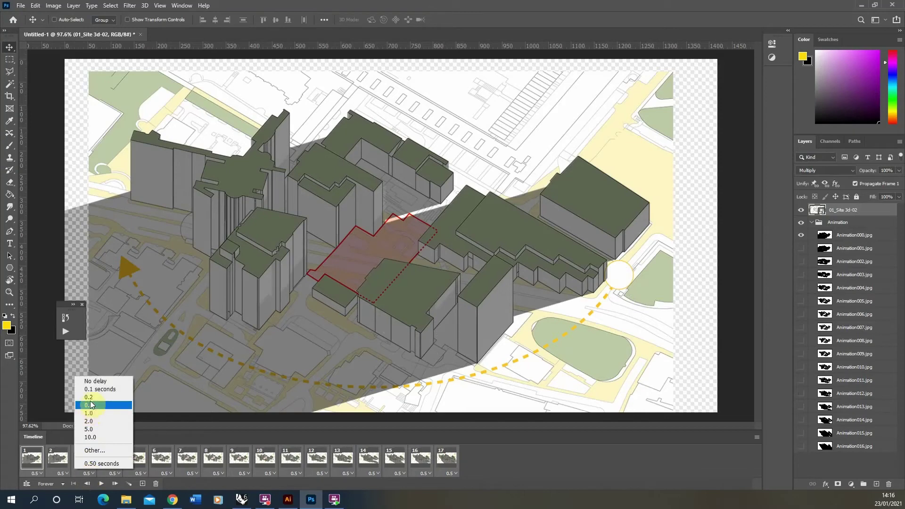
left_click(88, 397)
left_click(102, 485)
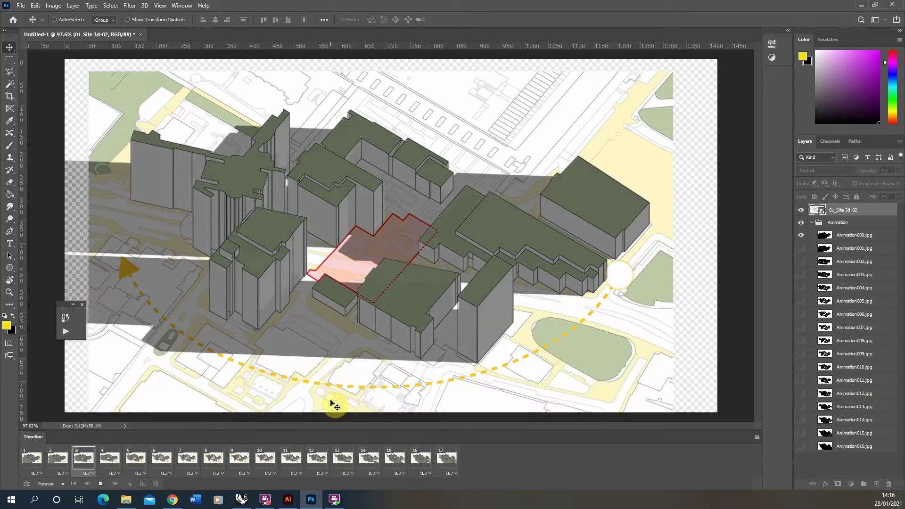
left_click(101, 484)
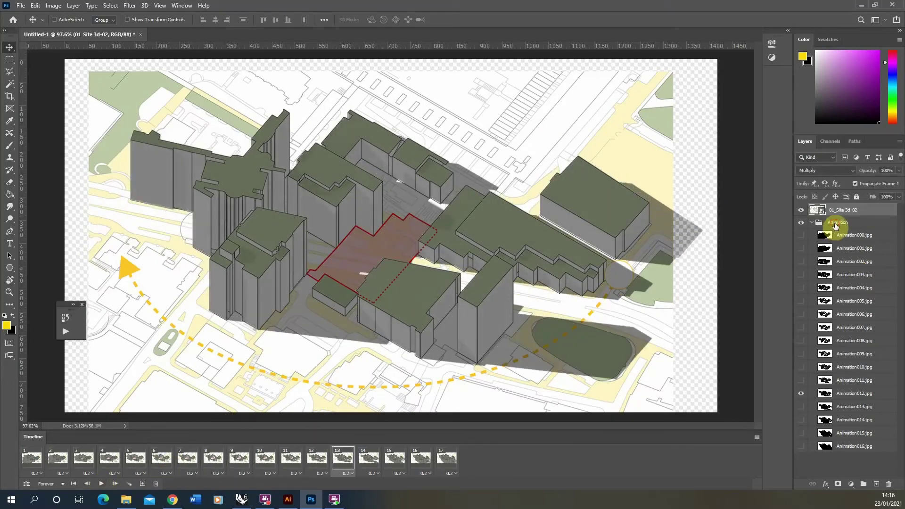
Collapse the Animation group, add a Levels adjustment layer above it with the white input level at 30, and preview the animation.
left_click(836, 227)
left_click(812, 224)
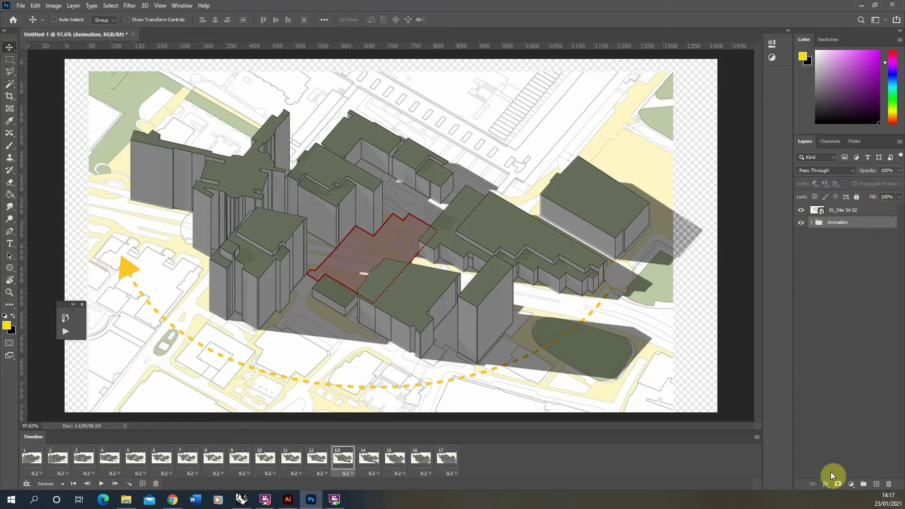
left_click(851, 486)
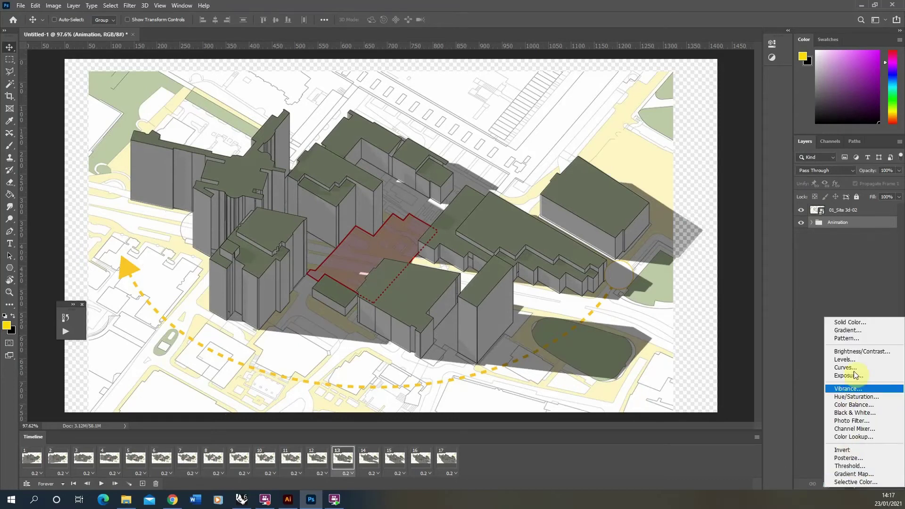
left_click(843, 360)
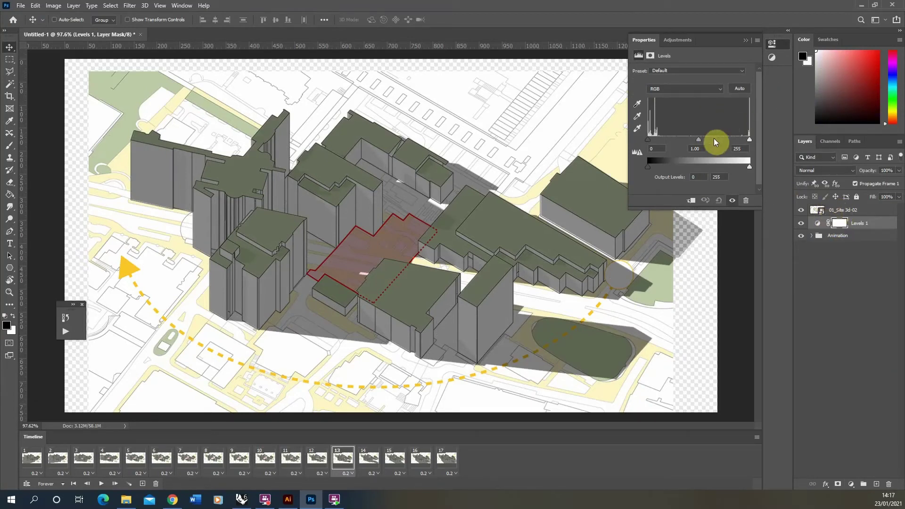
left_click_drag(751, 141, 660, 140)
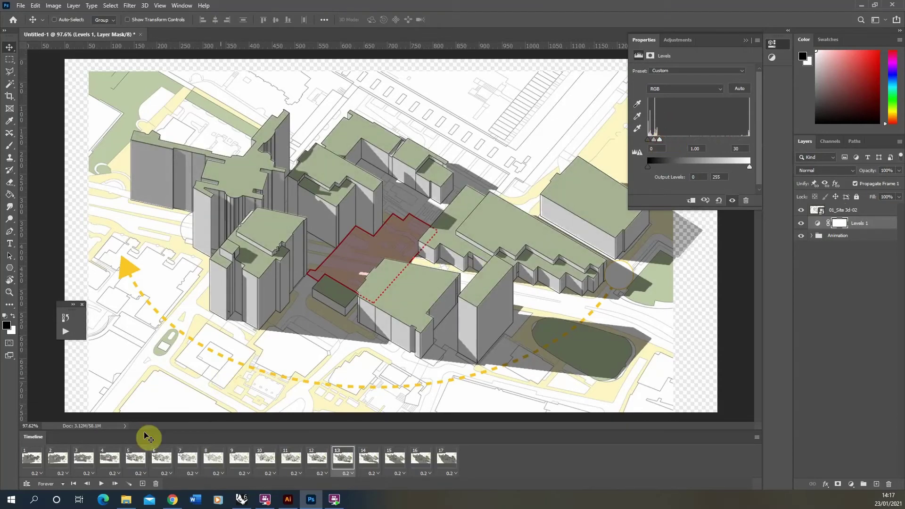
left_click(98, 485)
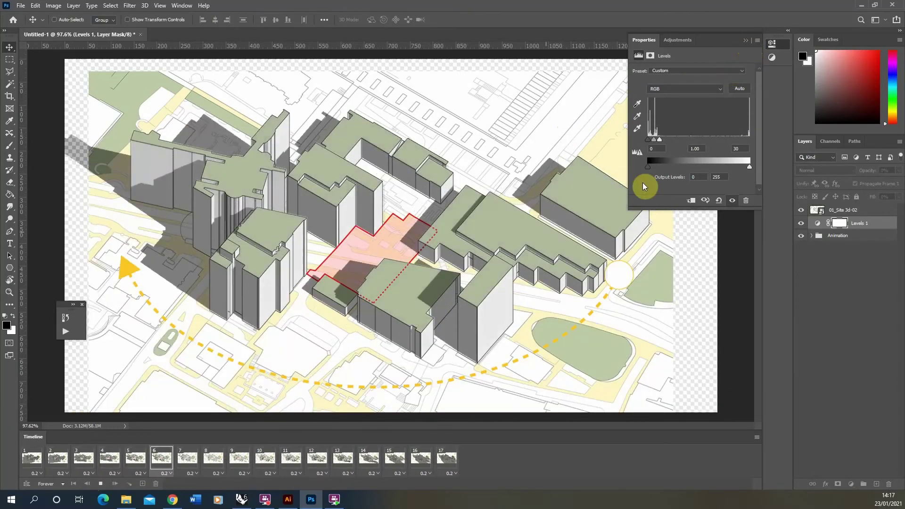
left_click(100, 486)
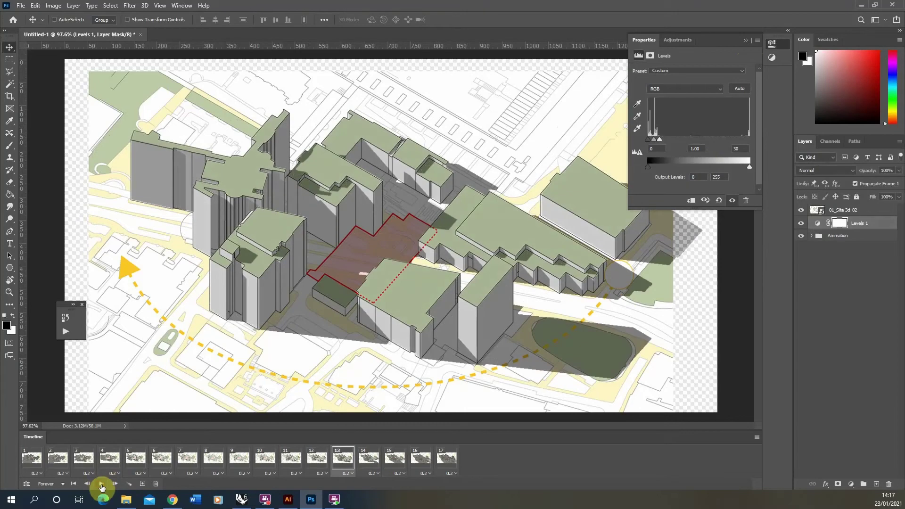
Add a colorized Hue/Saturation layer above Levels with hue 215, saturation 30 and lightness +36, and preview the blue shadows.
left_click(854, 485)
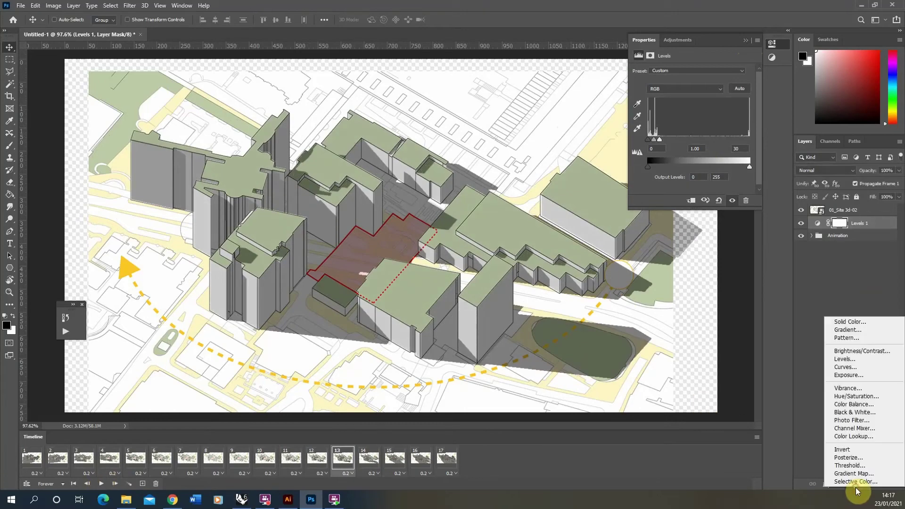
left_click(850, 399)
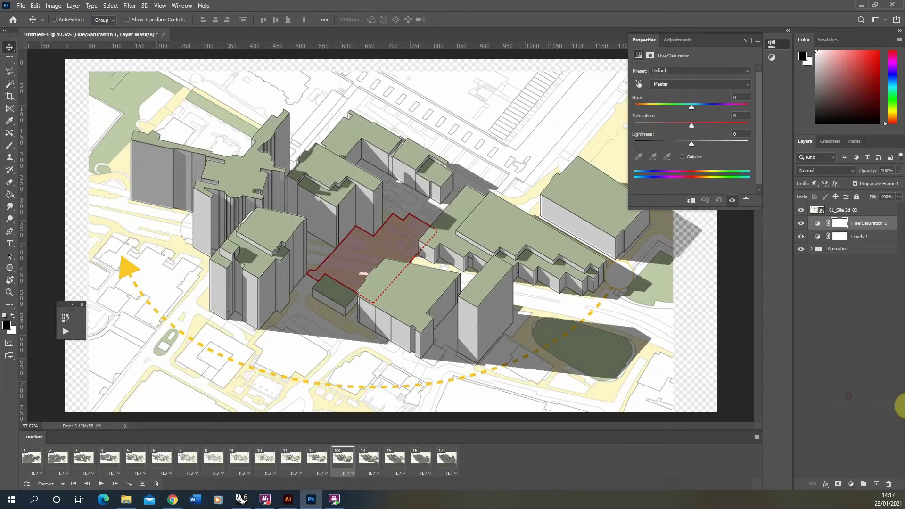
left_click(682, 156)
left_click_drag(635, 108, 707, 106)
left_click_drag(664, 126, 710, 143)
left_click_drag(706, 106, 702, 106)
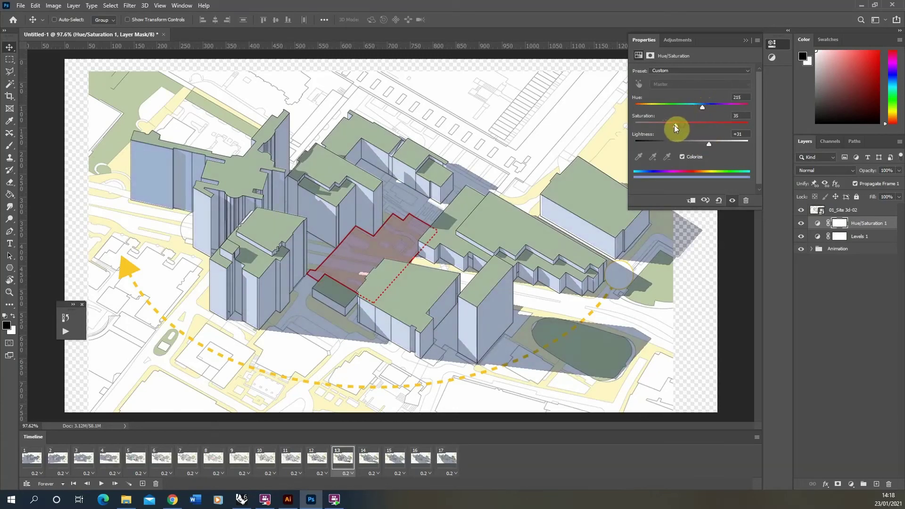
left_click_drag(707, 145, 704, 145)
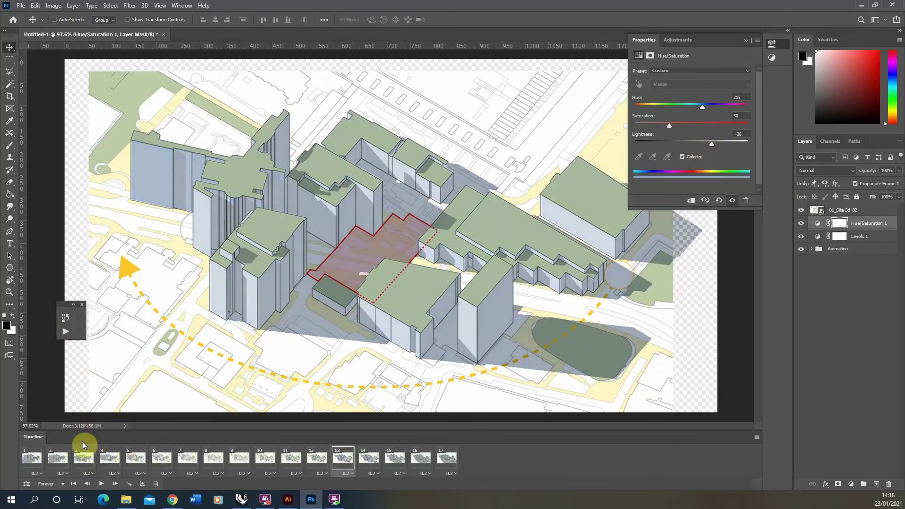
left_click(101, 484)
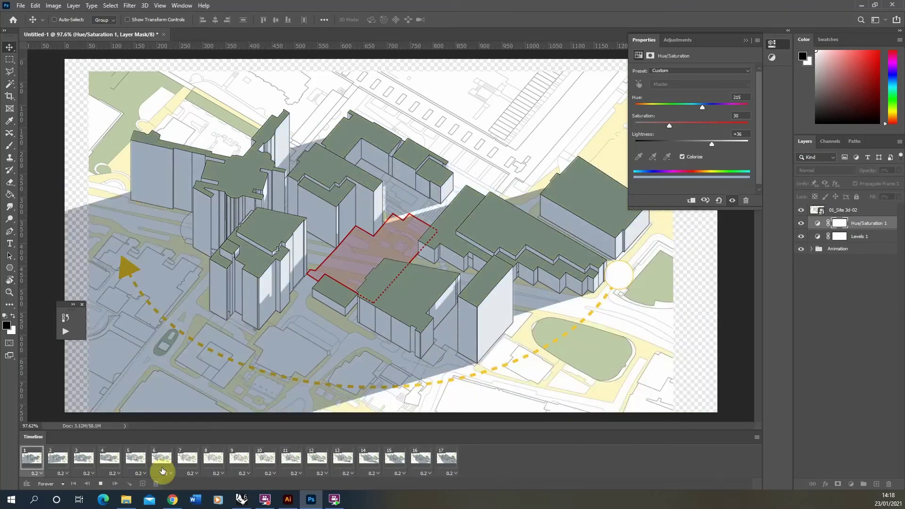
left_click(100, 484)
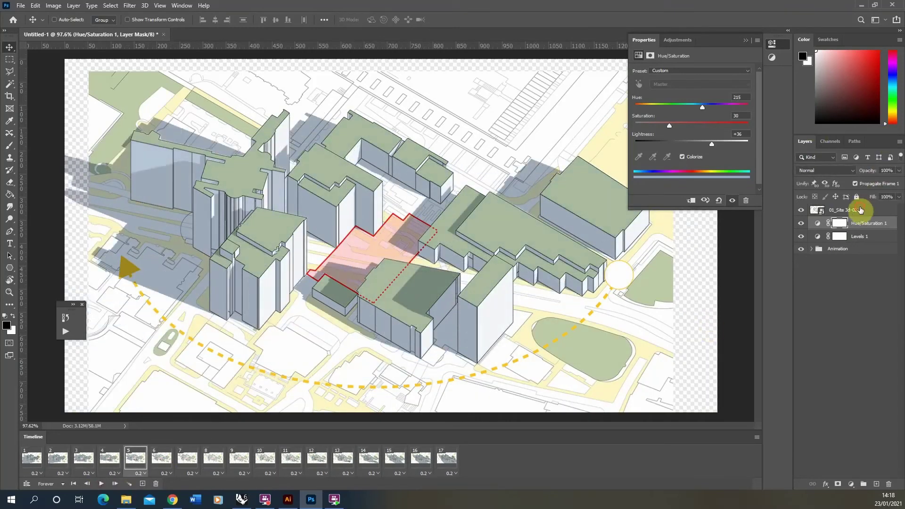
Place the 01_Site 3d_sun-02 image above the 01_Site 3d-02 layer and scale it to about 122% to match the site image's extents.
left_click(856, 210)
left_click(134, 503)
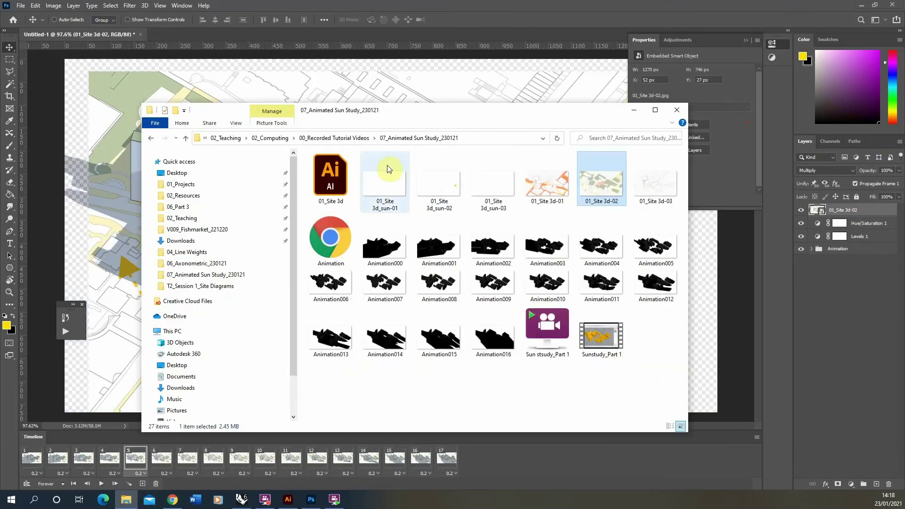
left_click(456, 199)
left_click_drag(444, 189, 371, 77)
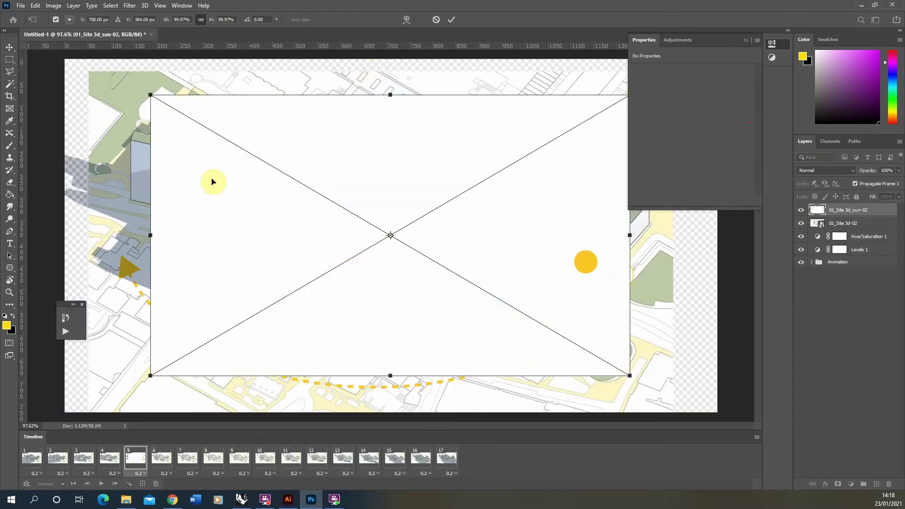
left_click_drag(197, 158, 135, 134)
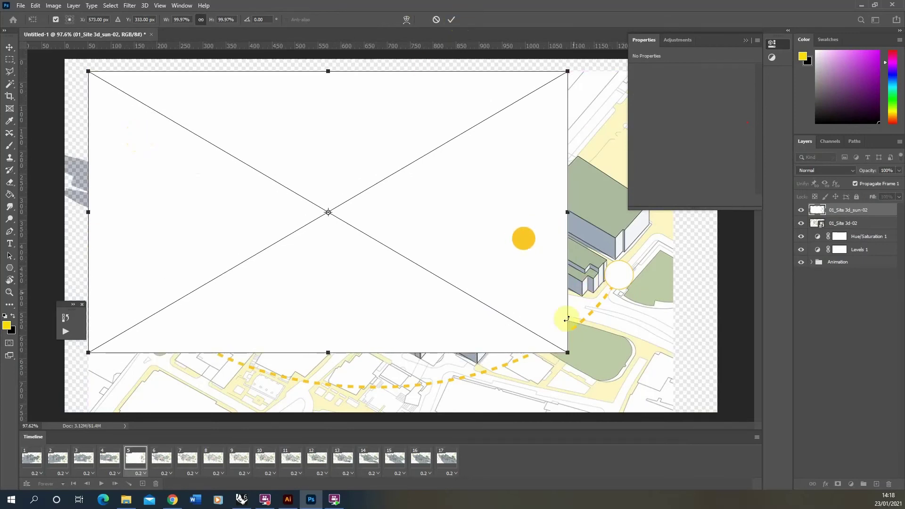
left_click_drag(577, 357, 684, 399)
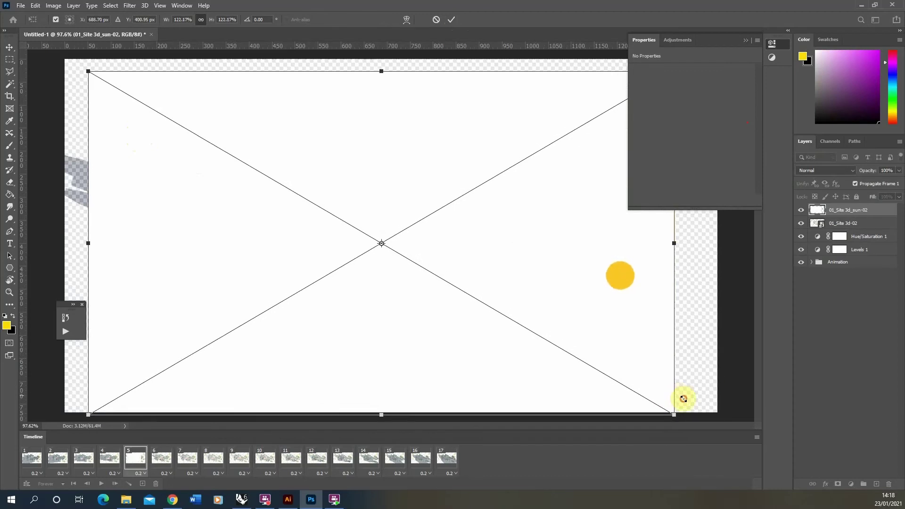
left_click(10, 59)
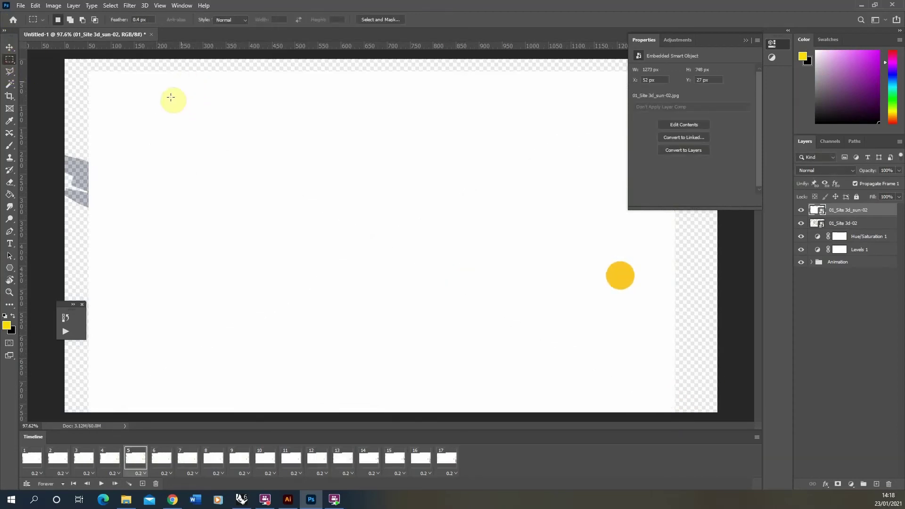
Select the yellow sun circle with the Magic Wand and copy it onto its own layer.
left_click(10, 83)
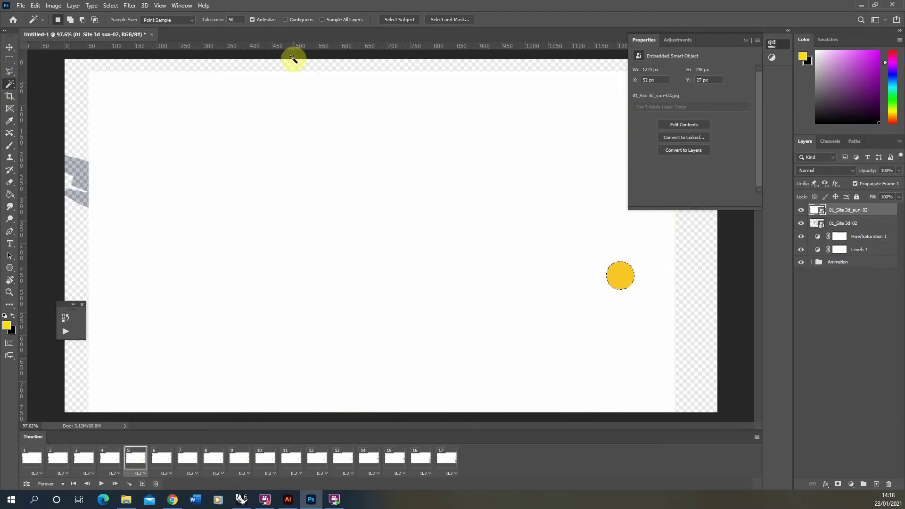
left_click(35, 5)
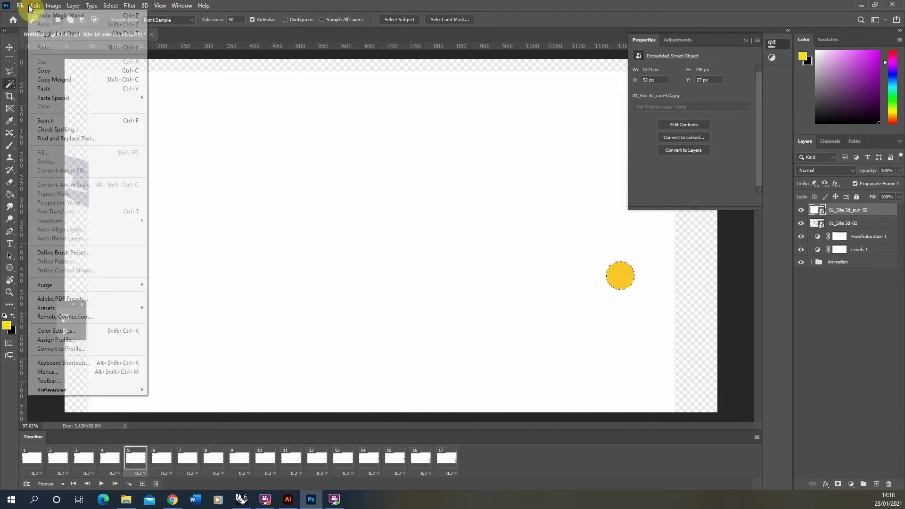
left_click(81, 88)
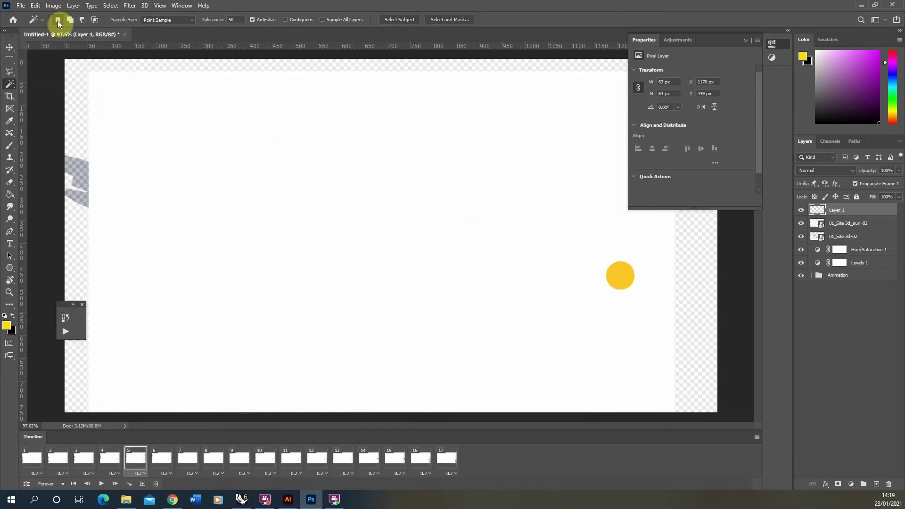
left_click(9, 60)
Hide the white-backed 01_Site 3d_sun-02 layer and delete it, keeping the separate sun circle layer.
left_click(801, 223)
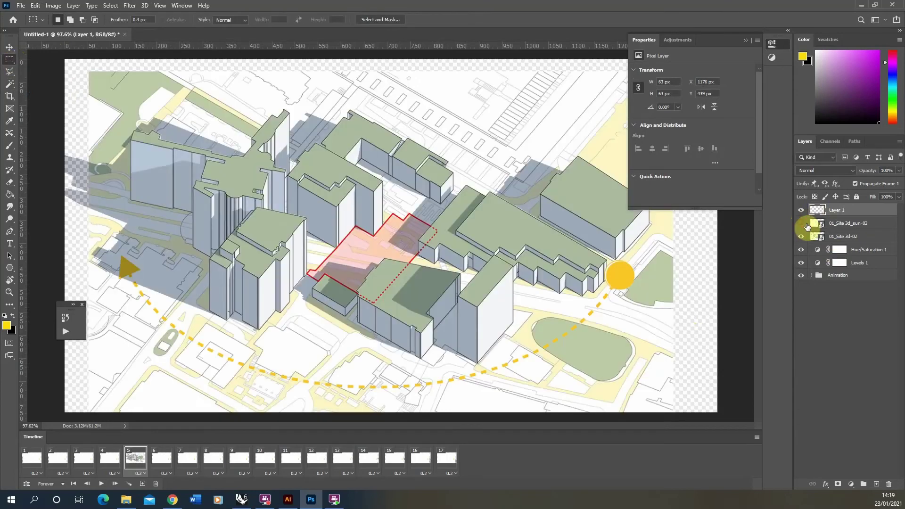
left_click(846, 223)
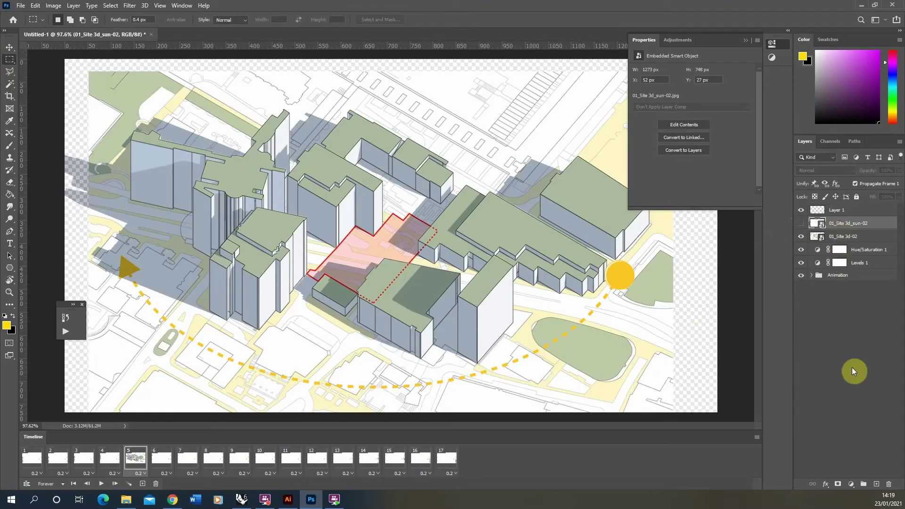
left_click(890, 485)
left_click(409, 187)
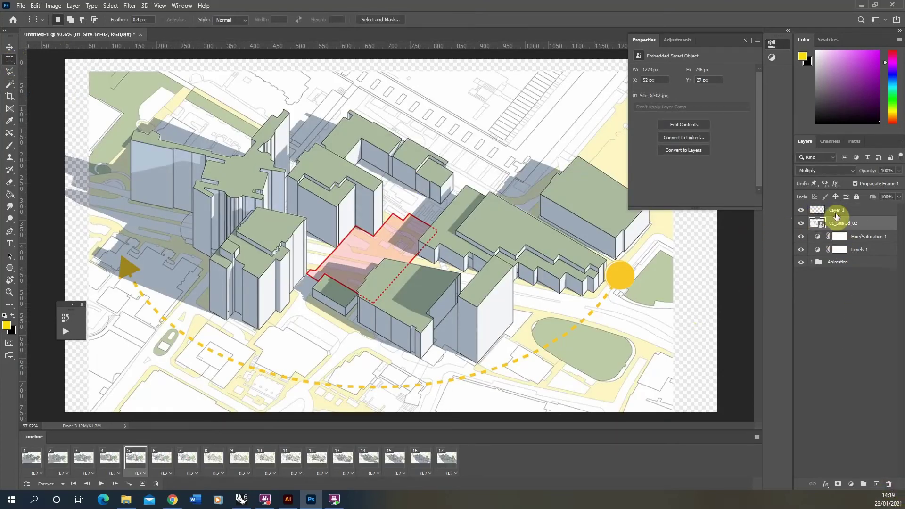
Align the Layer 1 sun circle over the white circle at the end of the dashed path and scale it to 69 px wide.
left_click(839, 210)
left_click(10, 47)
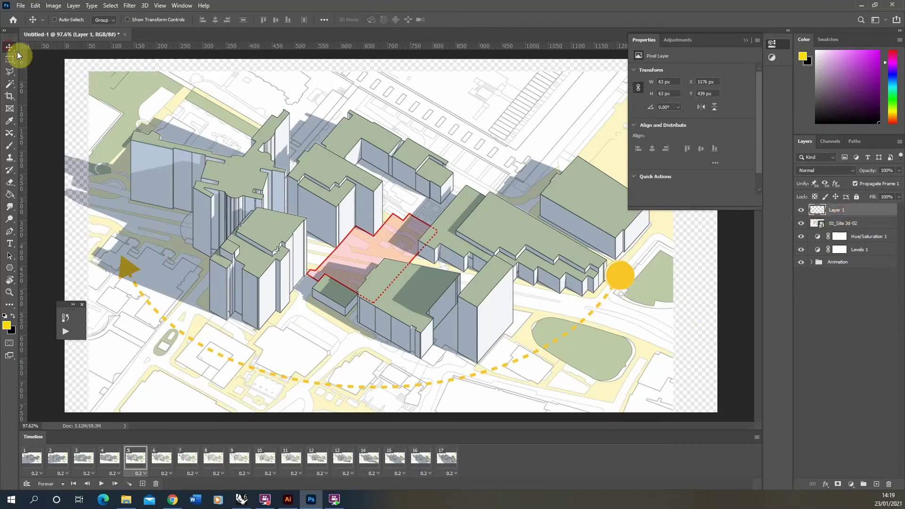
scroll(550, 264, "up", 5, "alt")
left_click_drag(535, 268, 541, 272)
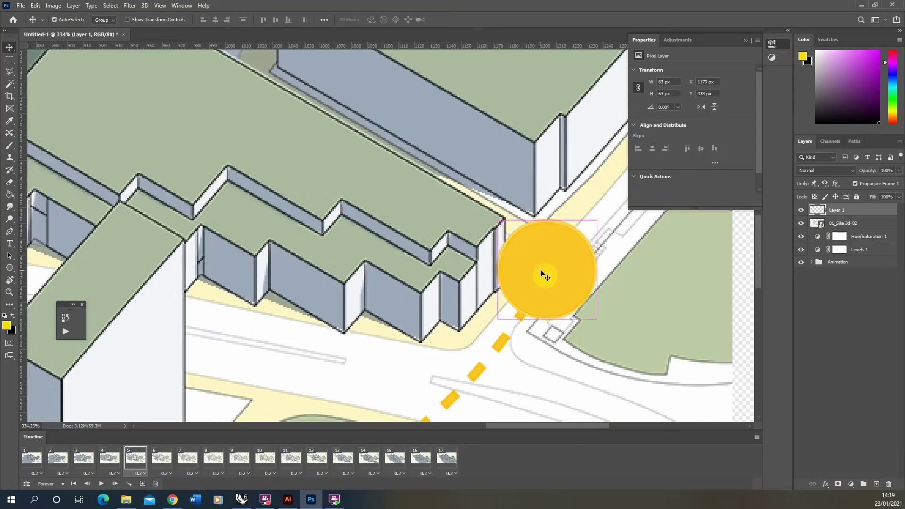
key("ctrl+t")
left_click_drag(597, 320, 599, 321)
left_click(9, 96)
left_click(10, 58)
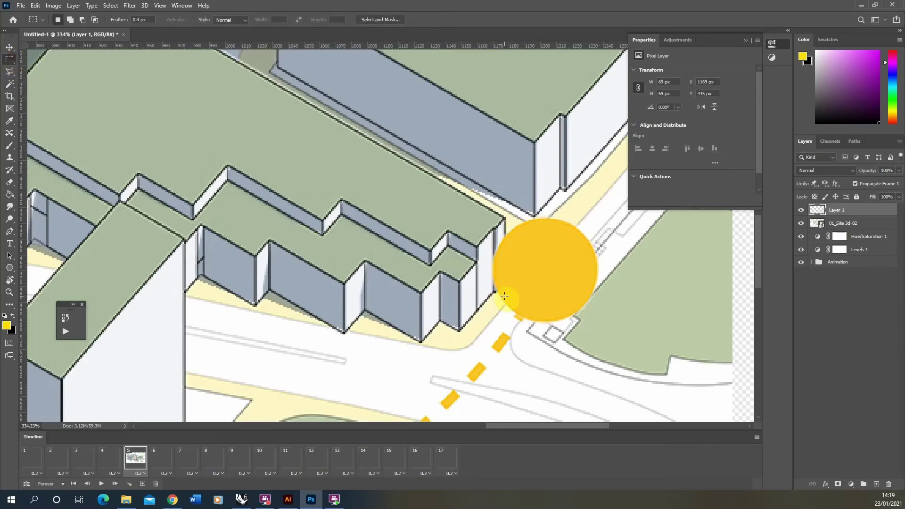
scroll(500, 266, "down", 8, "alt")
left_click(387, 274)
scroll(388, 273, "up", 1, "alt")
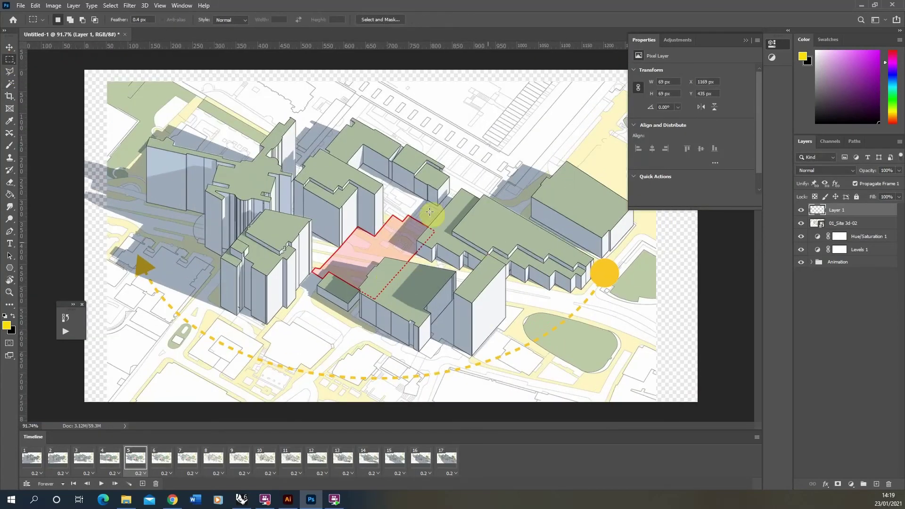
In frame 2, duplicate the sun circle layer and move the copy a short way along the dashed sun path.
left_click(9, 47)
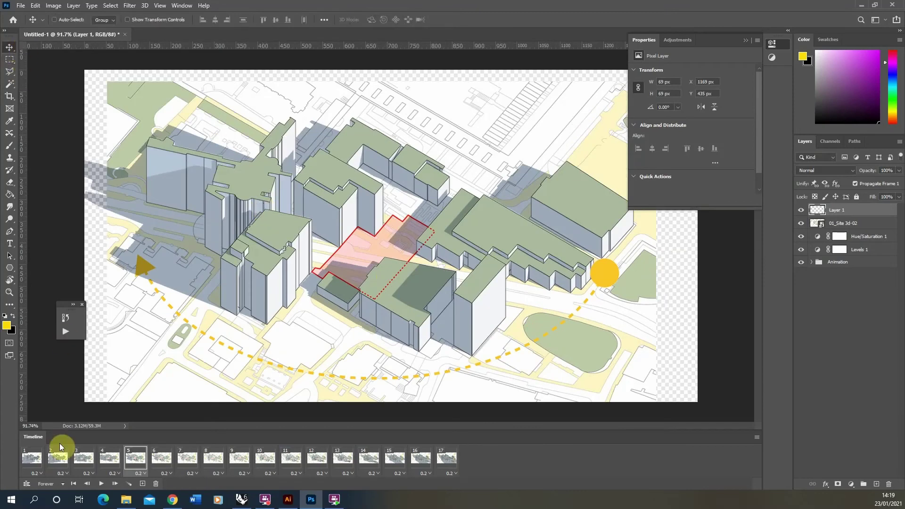
left_click(31, 459)
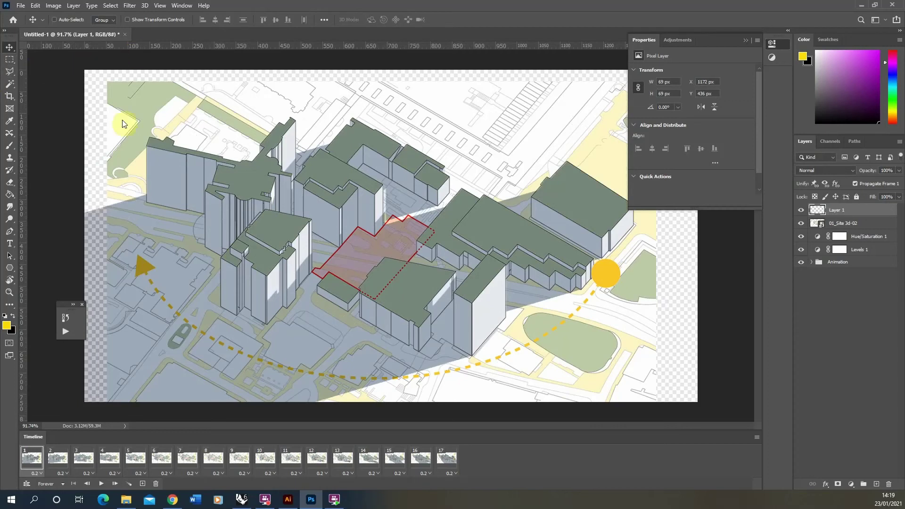
left_click(59, 460)
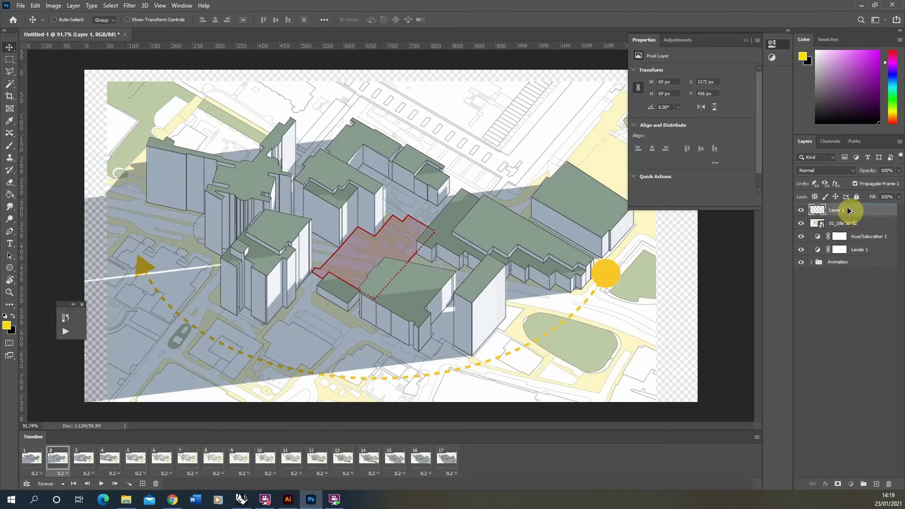
key("ctrl+j")
left_click_drag(603, 274, 593, 289)
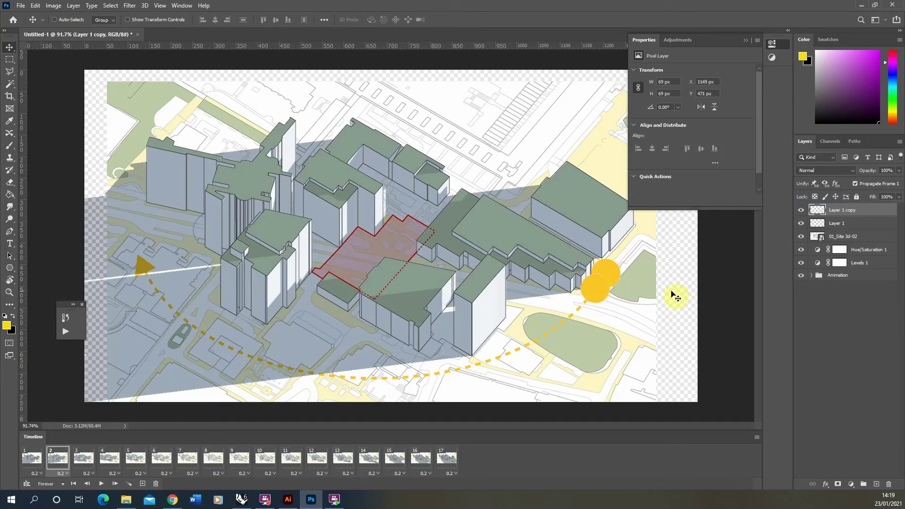
In frame 3, duplicate the sun circle and place the copy further along the path, at about X 1103 px, Y 518 px.
left_click(85, 458)
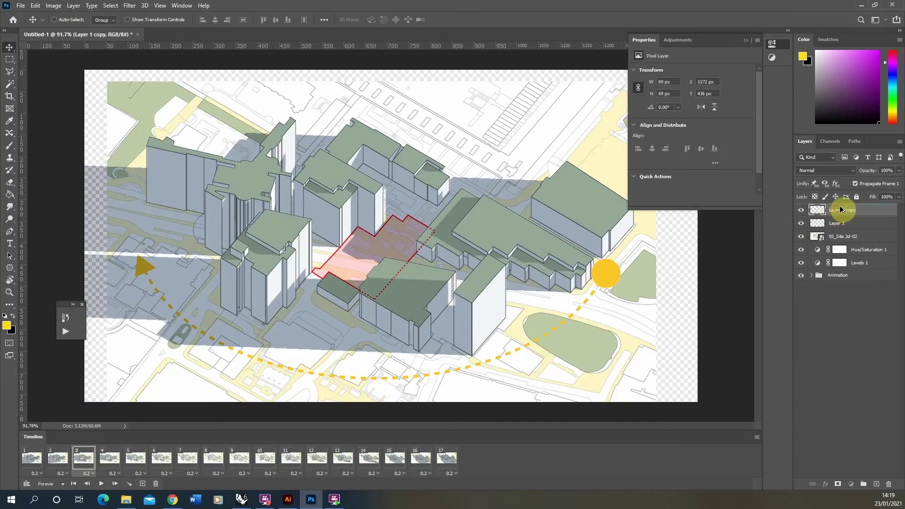
key("ctrl+j")
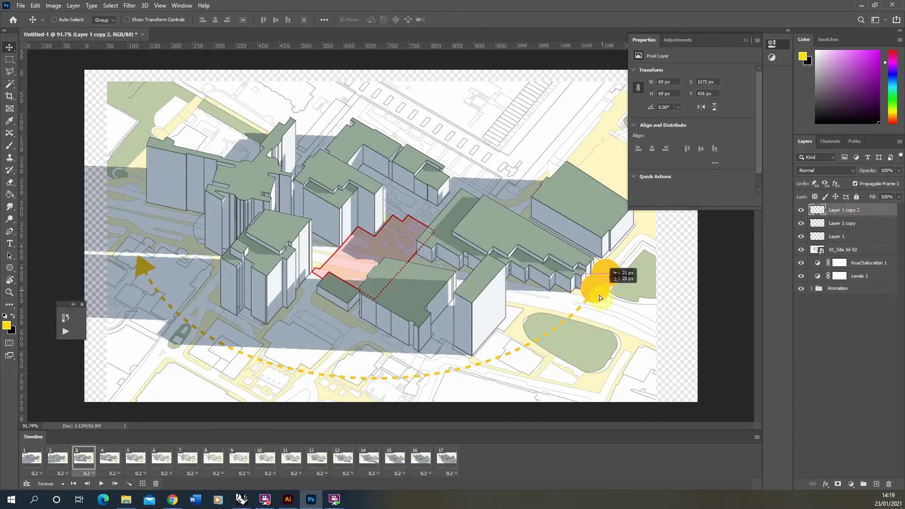
left_click_drag(585, 313, 584, 313)
Duplicate the frame 3 sun circle and, in frame 4, move the new copy to the next position along the dashed path.
left_click_drag(831, 222, 844, 210)
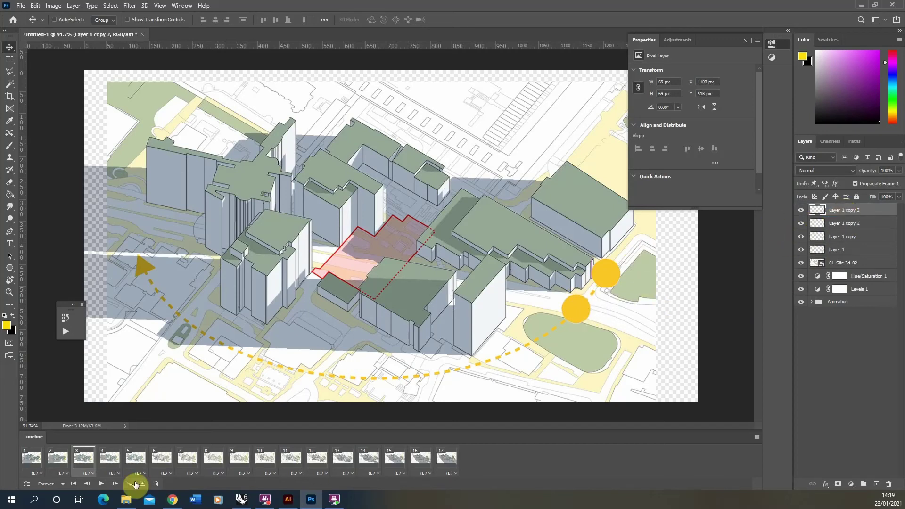
left_click(109, 457)
left_click_drag(584, 314, 565, 328)
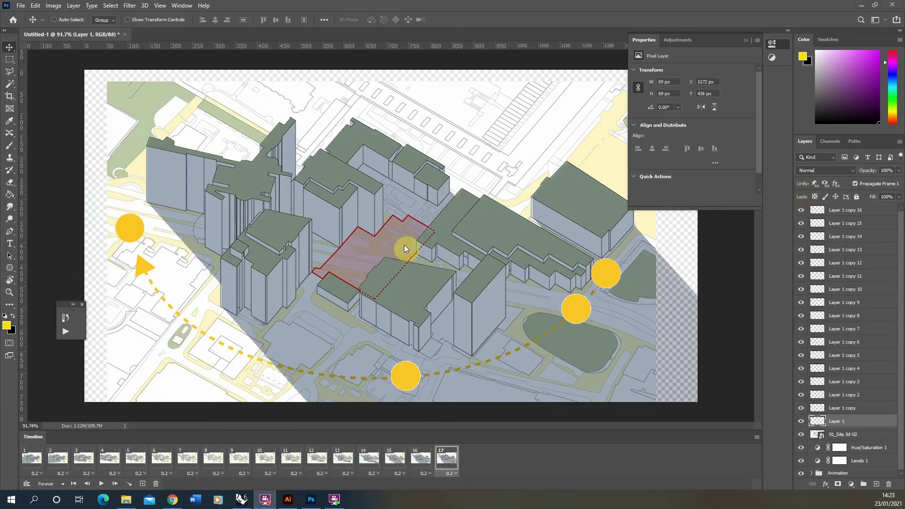
Go through the frames from 1 to 14 and examine which sun circles show in each one.
left_click(41, 458)
left_click(62, 460)
left_click(85, 459)
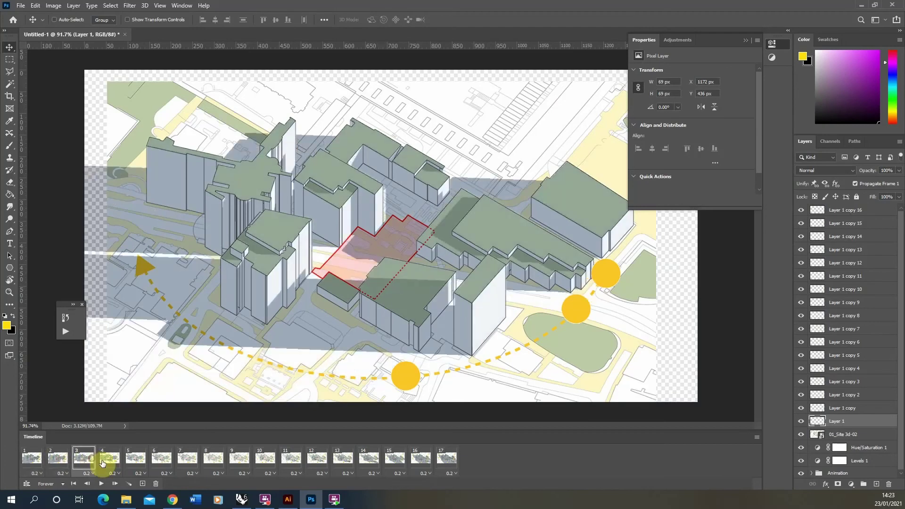
left_click(111, 459)
left_click(161, 462)
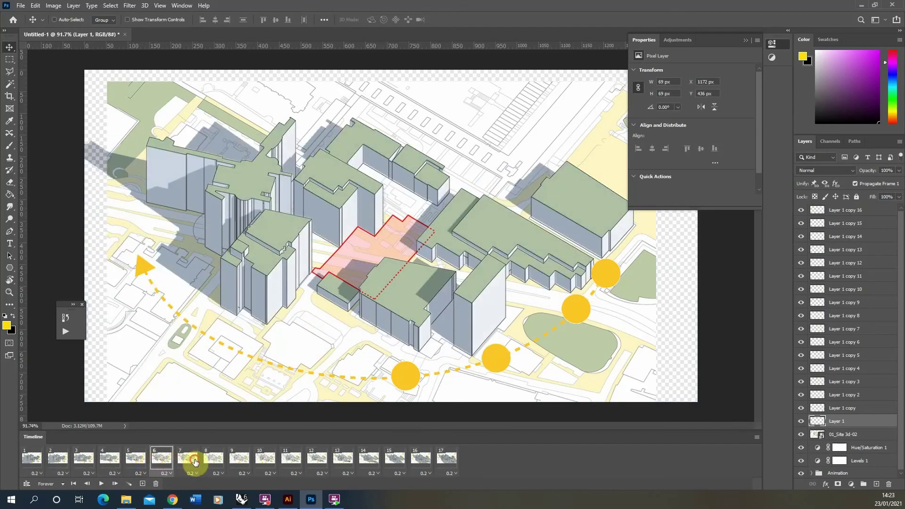
left_click(195, 460)
left_click(220, 459)
left_click(240, 459)
left_click(266, 459)
left_click(292, 460)
left_click(317, 460)
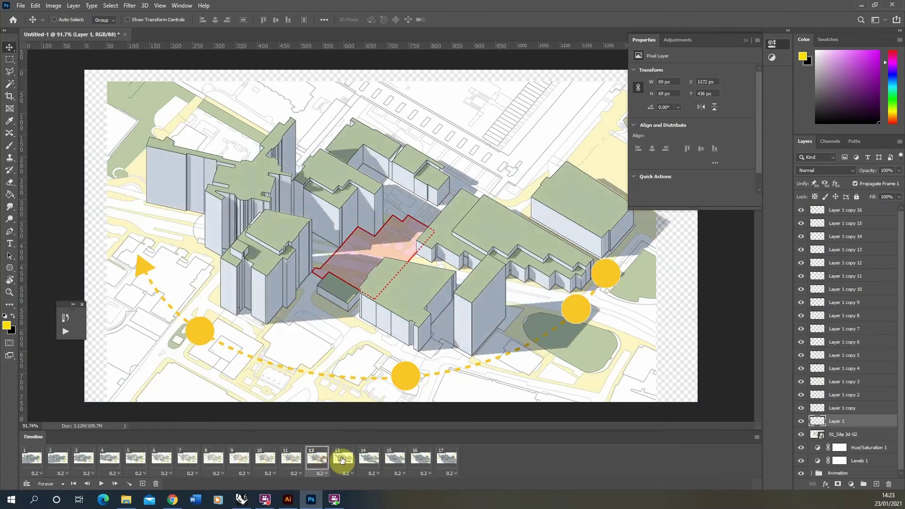
left_click(342, 460)
left_click(369, 459)
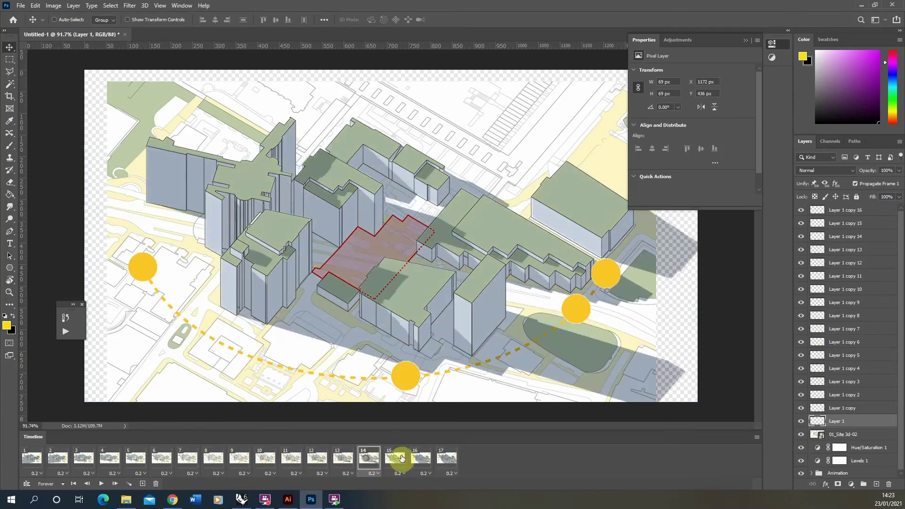
Hide all the sun copies in frame 1 so only Layer 1 shows, and show only Layer 1 copy in frame 2.
left_click(28, 460)
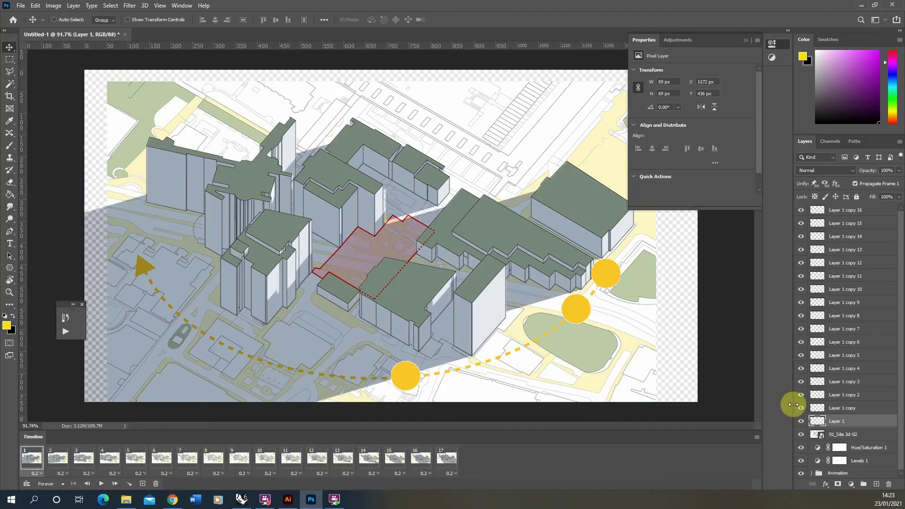
left_click_drag(801, 408, 802, 185)
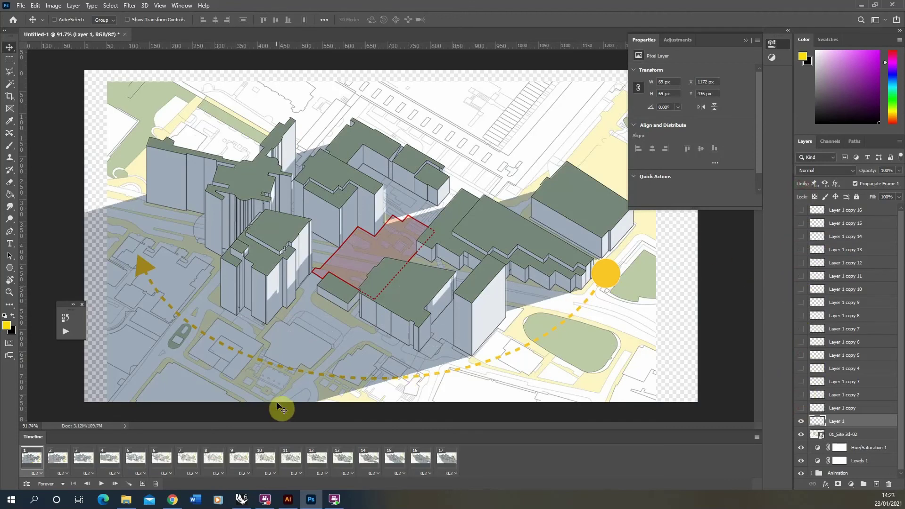
left_click(55, 460)
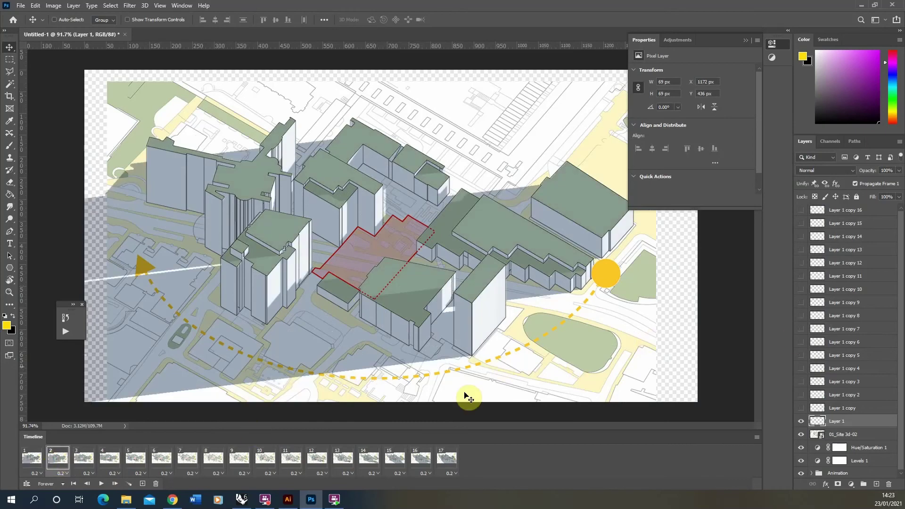
left_click(801, 421)
left_click_drag(802, 407, 801, 321)
left_click_drag(802, 399, 803, 380)
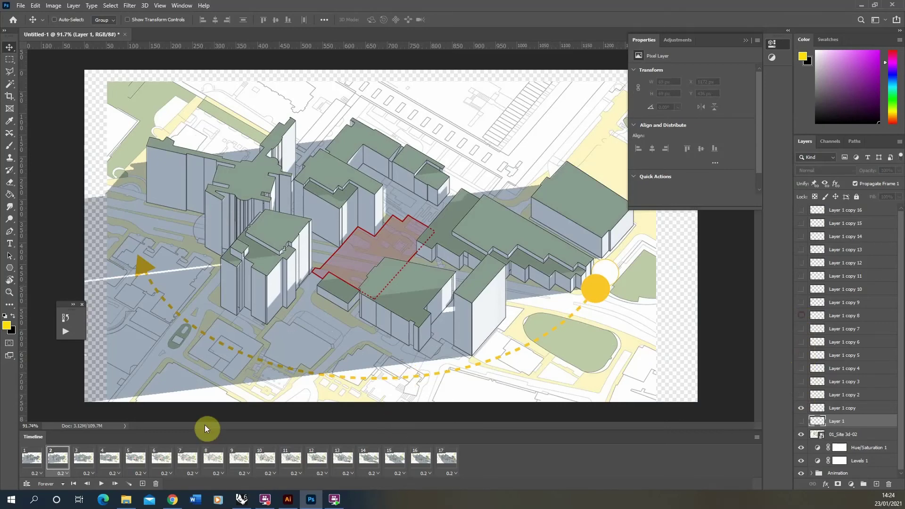
Show only the Layer 1 copy 2 sun in frame 3 and only the Layer 1 copy 3 sun in frame 4.
left_click(83, 457)
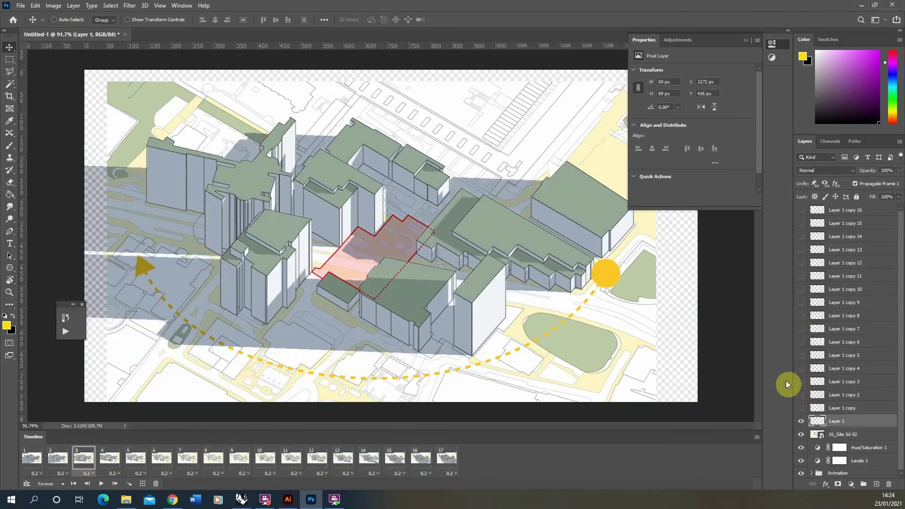
left_click_drag(800, 426, 802, 399)
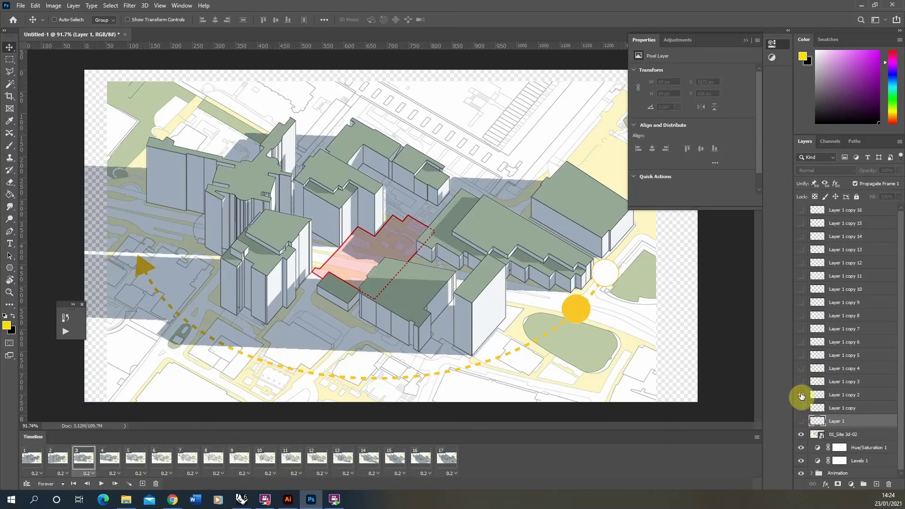
left_click(109, 457)
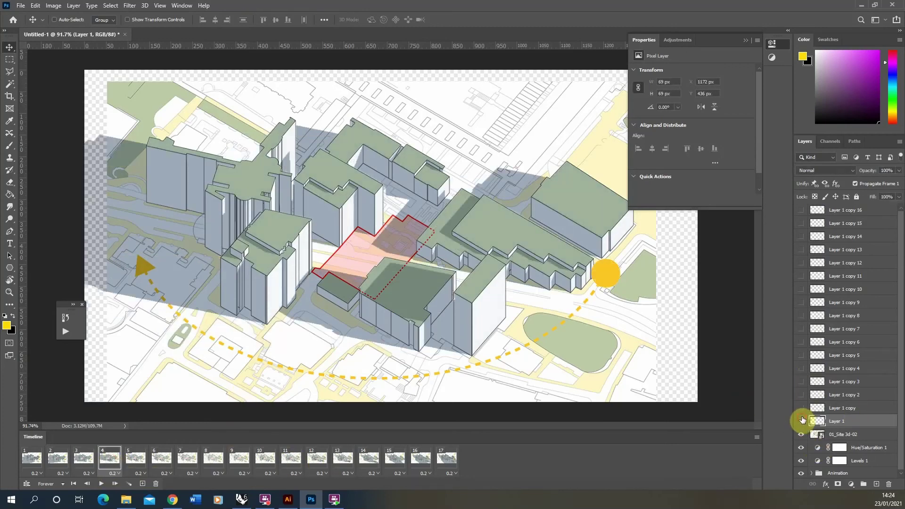
left_click_drag(802, 421, 804, 371)
left_click(802, 369)
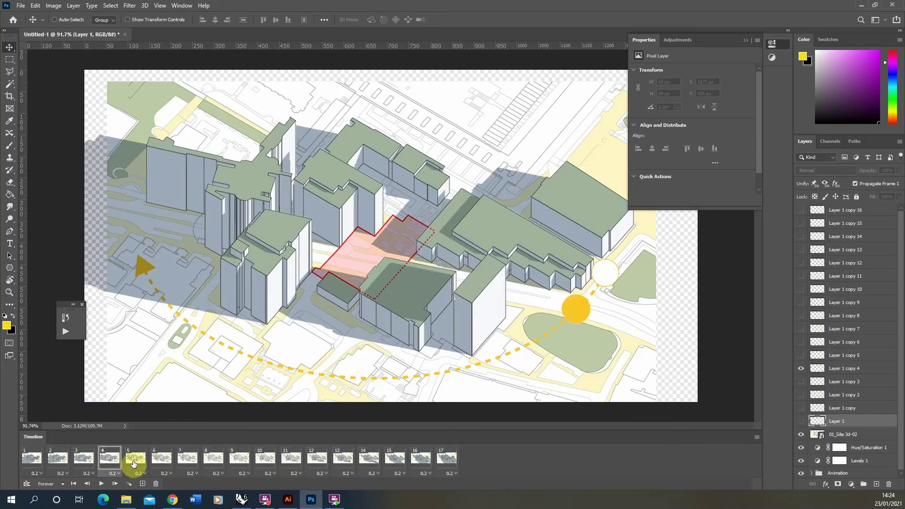
left_click(801, 381)
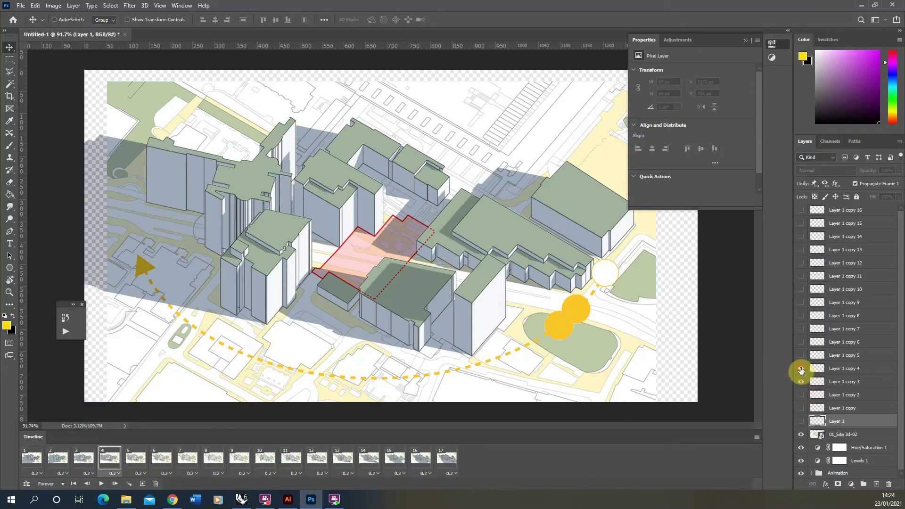
left_click(134, 460)
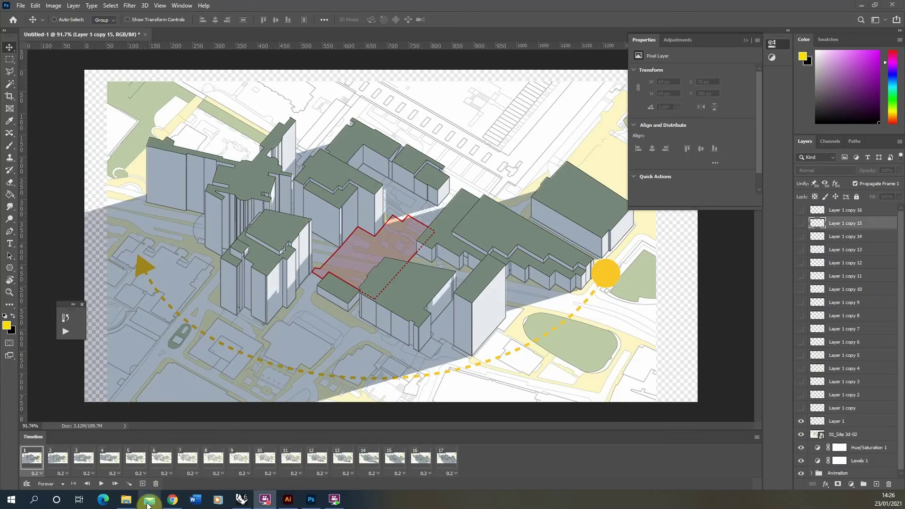
Play the animation to check the sun moving along its path with the shadows, and stop it.
left_click(101, 484)
left_click(101, 485)
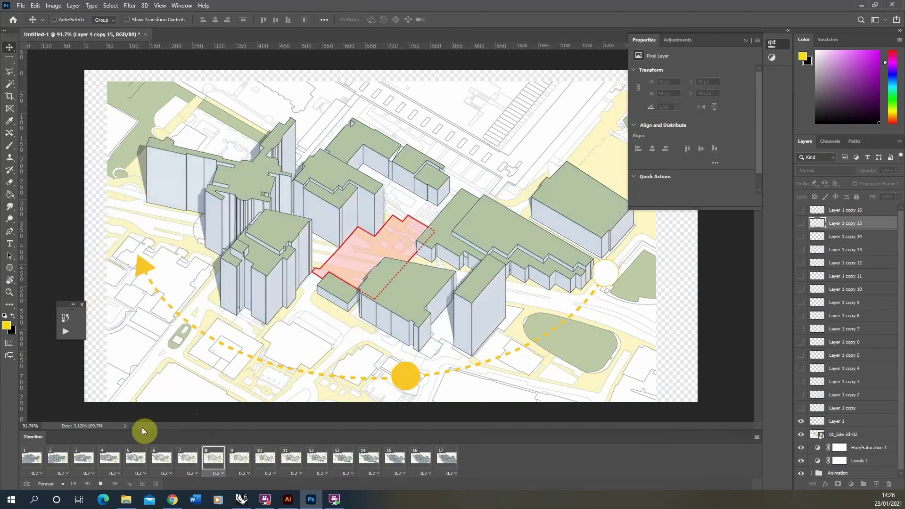
left_click(100, 483)
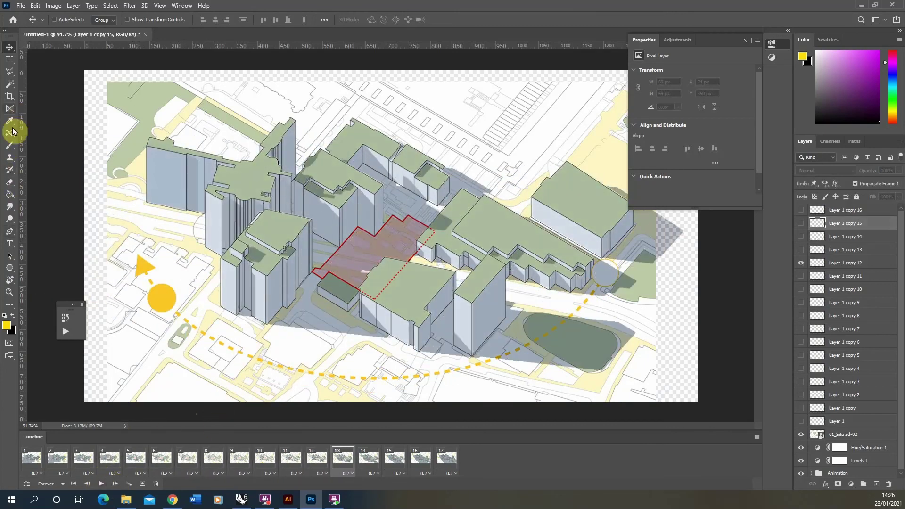
Crop the canvas to the site image's edges, about 1270 x 741 px, removing the transparent margins.
left_click(9, 96)
left_click_drag(83, 231, 93, 227)
left_click_drag(388, 71, 389, 75)
left_click_drag(688, 239, 665, 239)
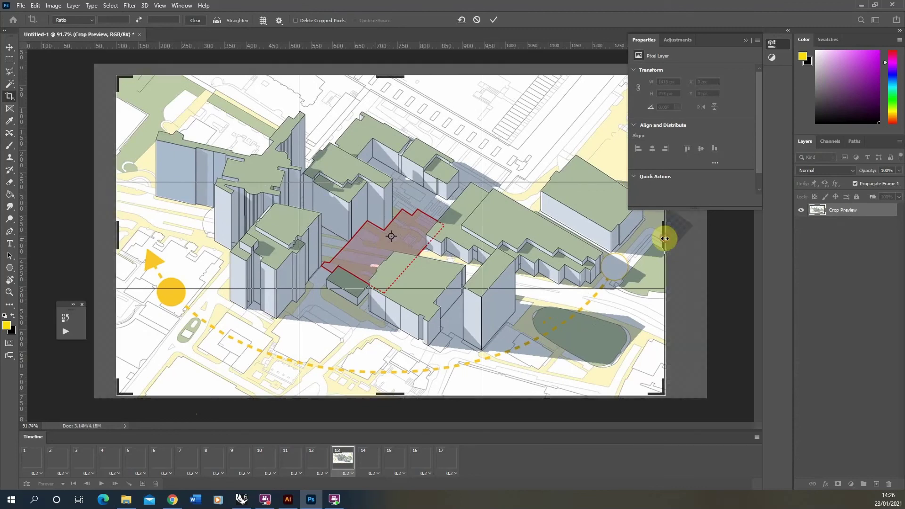
left_click(10, 59)
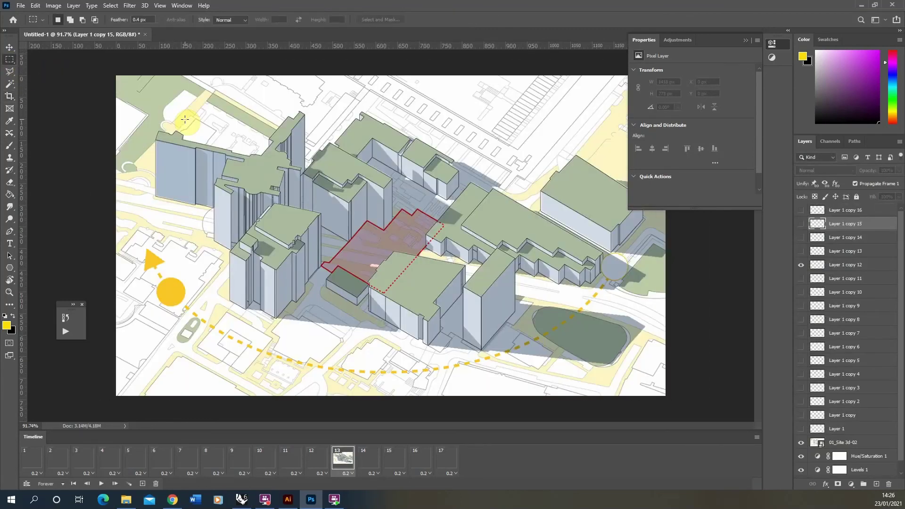
Examine the Render Video export settings for the MP4 and close them without rendering.
left_click(19, 5)
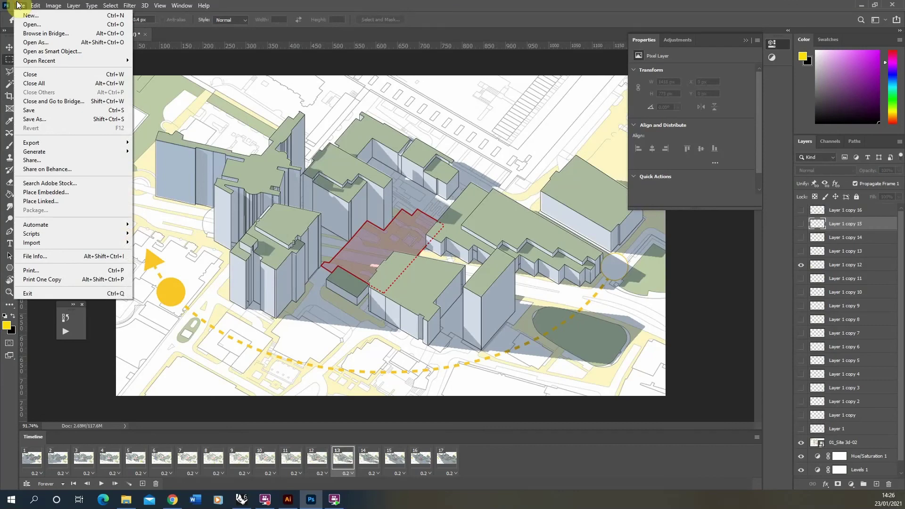
mouse_move(114, 143)
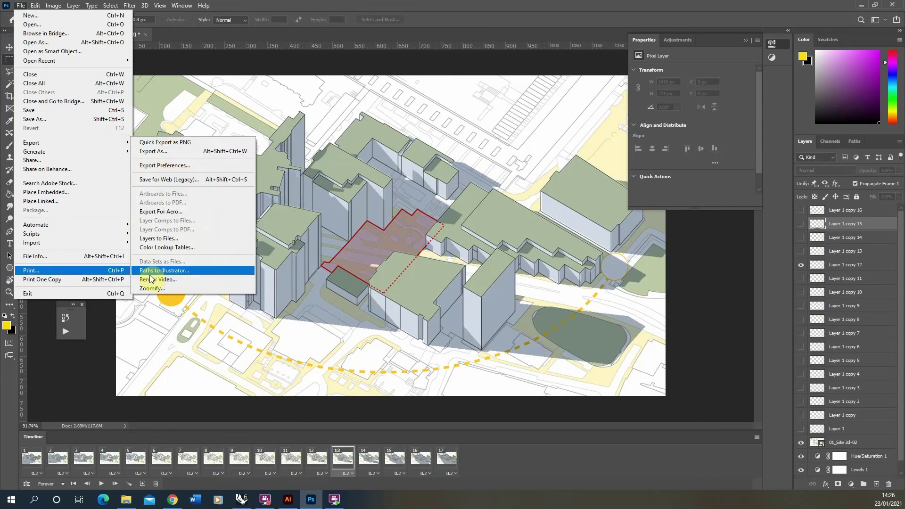
left_click(170, 279)
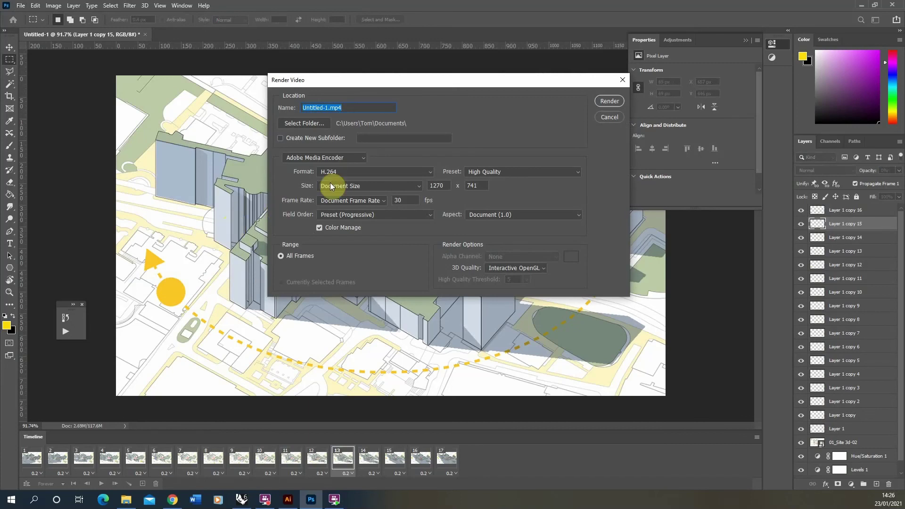
left_click(356, 107)
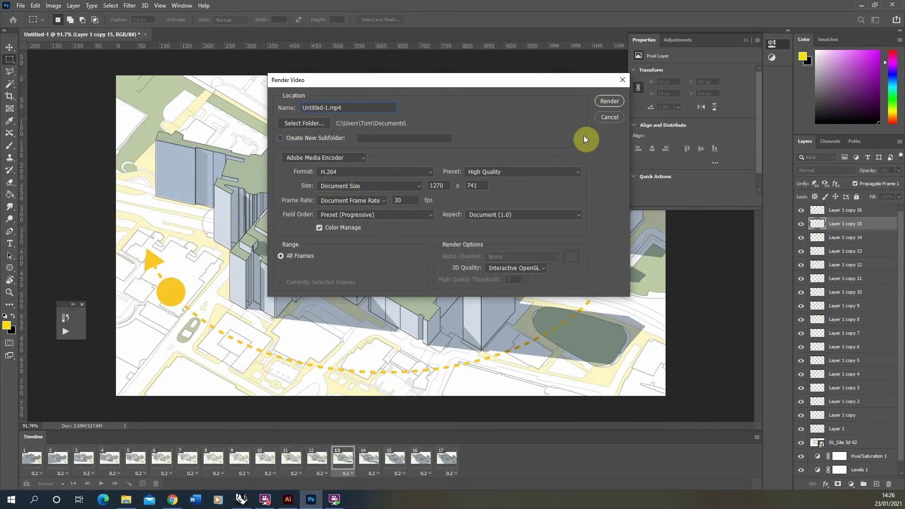
left_click(612, 118)
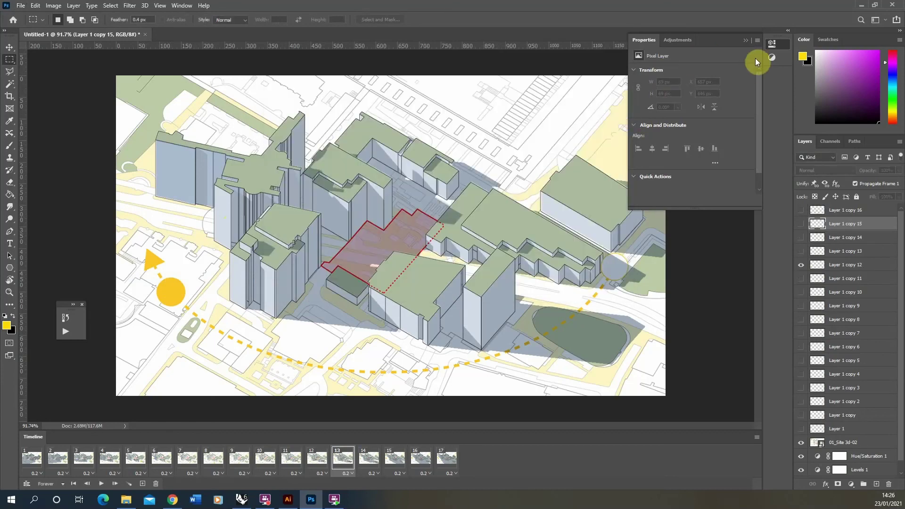
Collapse the Properties display to clear the canvas view and play the cropped animation from frame 1.
left_click(745, 40)
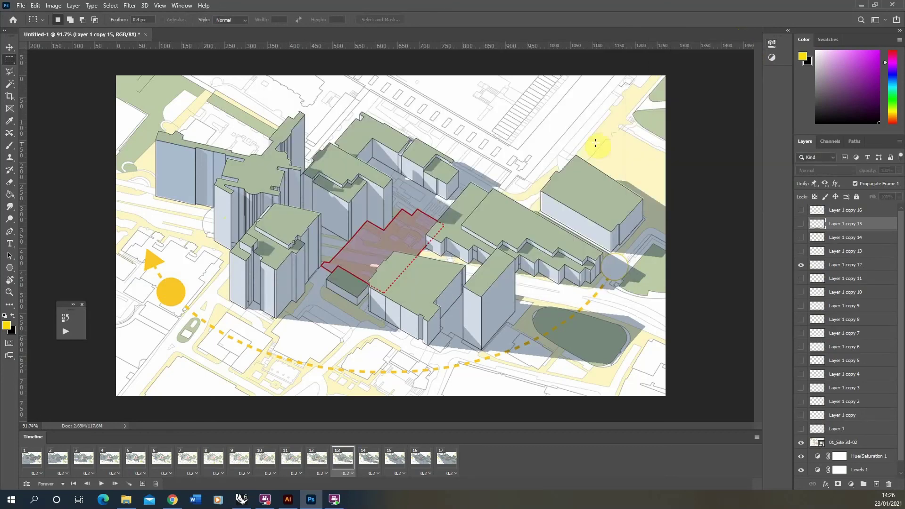
left_click(32, 457)
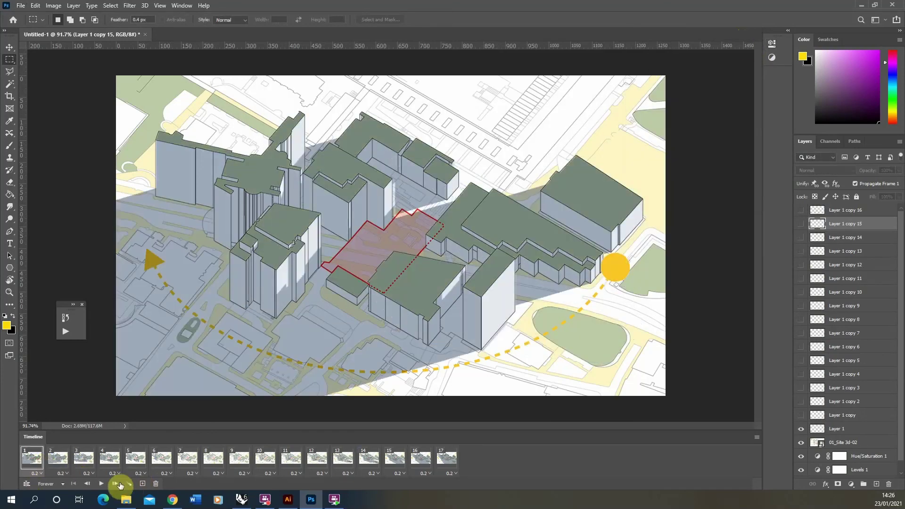
left_click(101, 484)
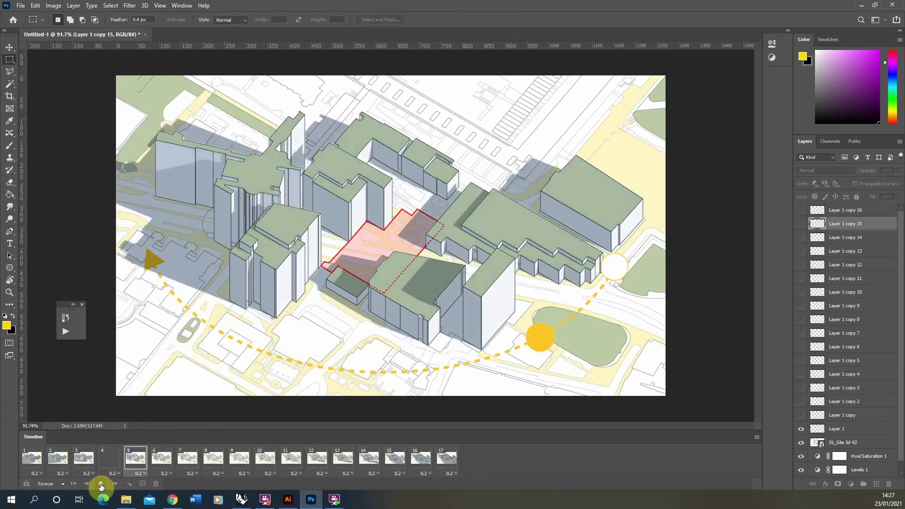